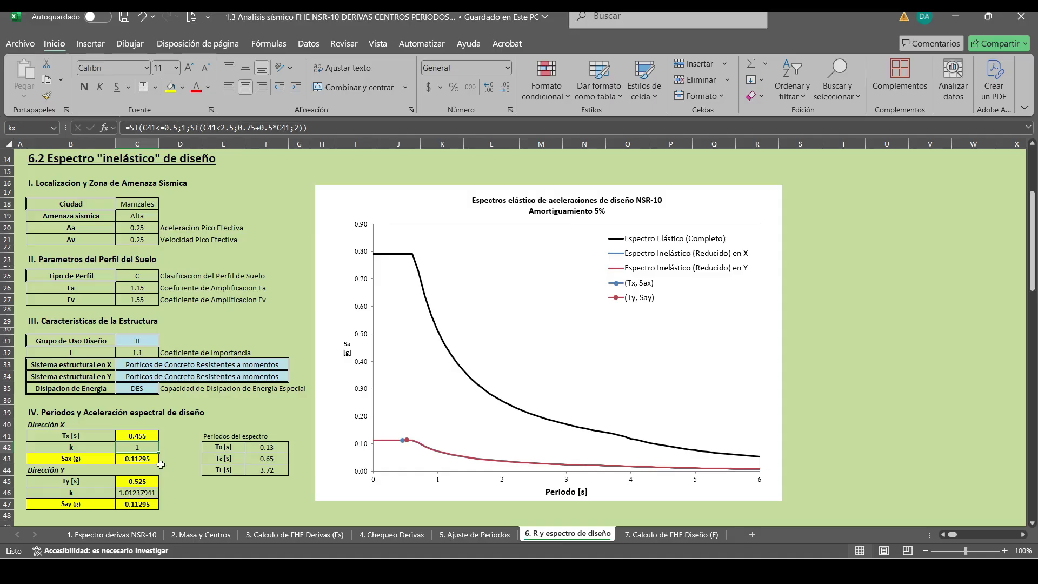
- Inspect the formula of the design spectral acceleration Sax in direction X and examine the design spectrum chart
click(142, 458)
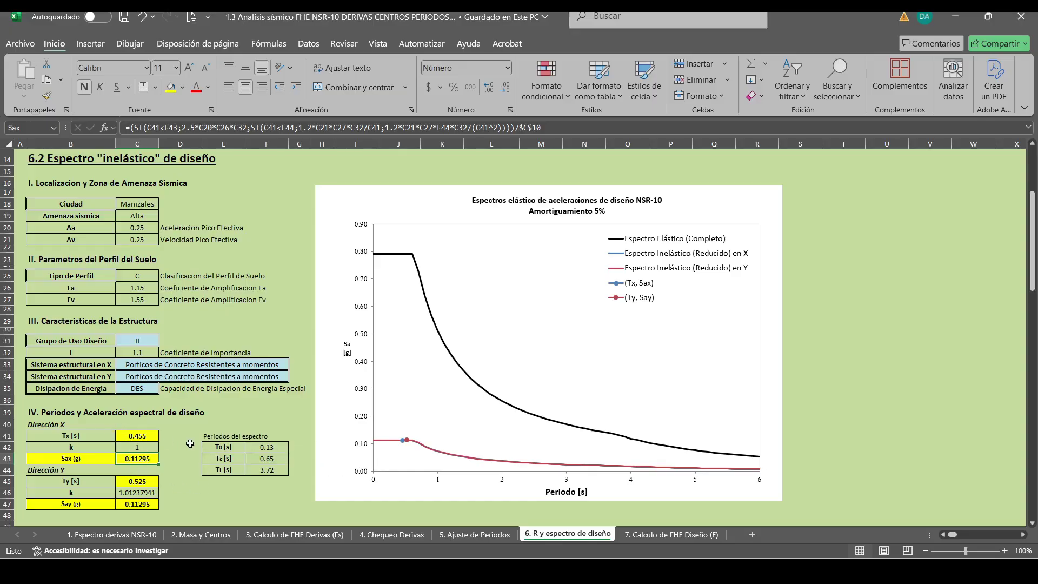
click(181, 477)
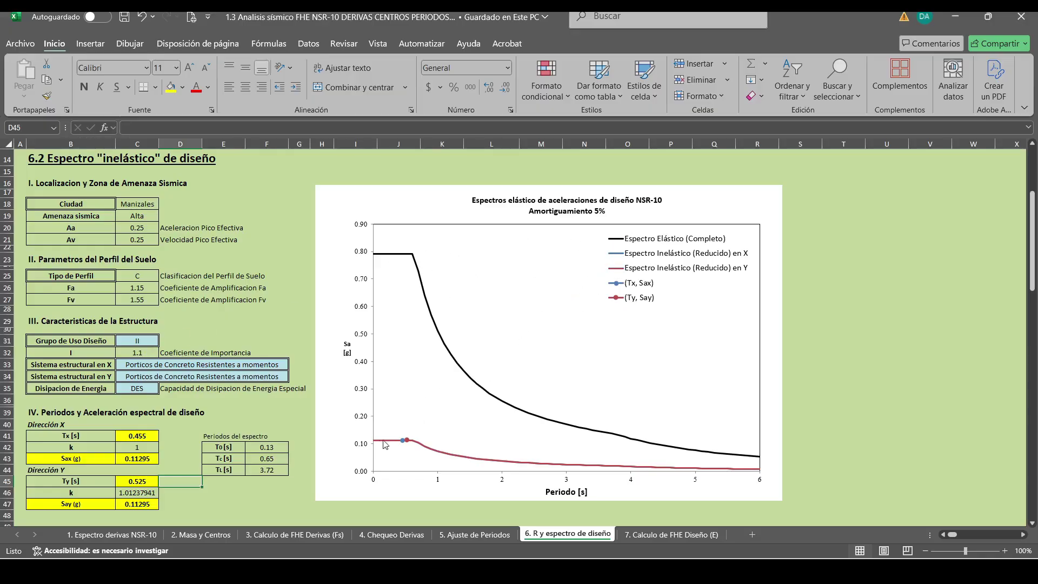
scroll(401, 438, down, 1)
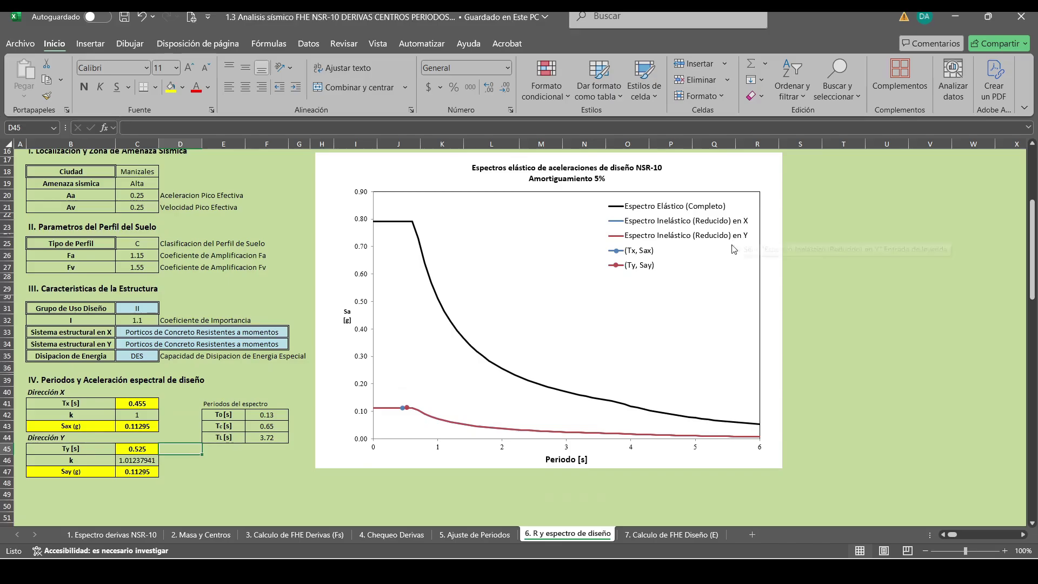
- Inspect the first Sa/Rx formula of the reduced X spectrum and trace its divisor to the R en X coefficient
scroll(497, 462, down, 14)
scroll(174, 316, up, 3)
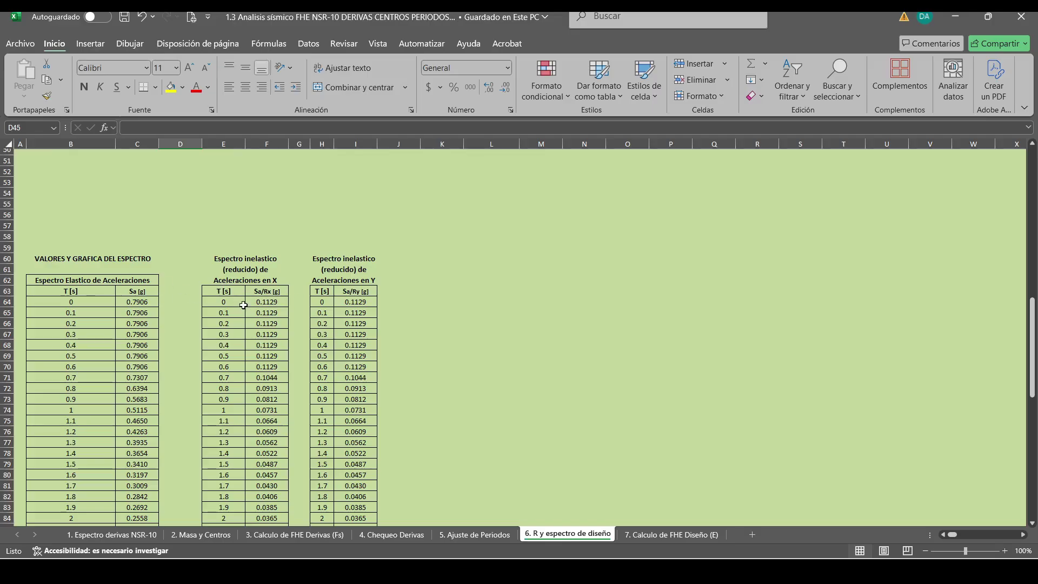
click(270, 302)
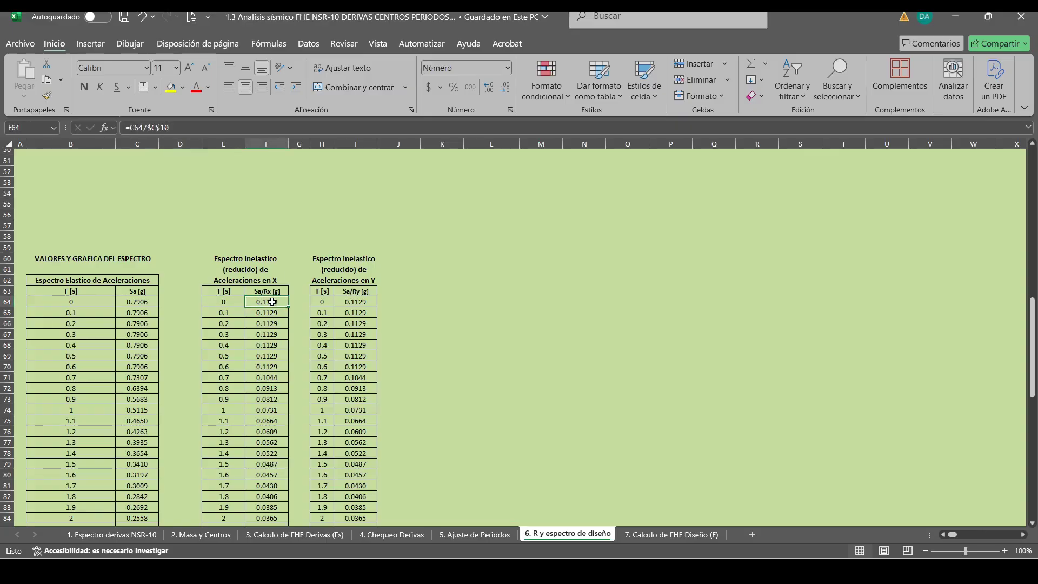
double_click(270, 302)
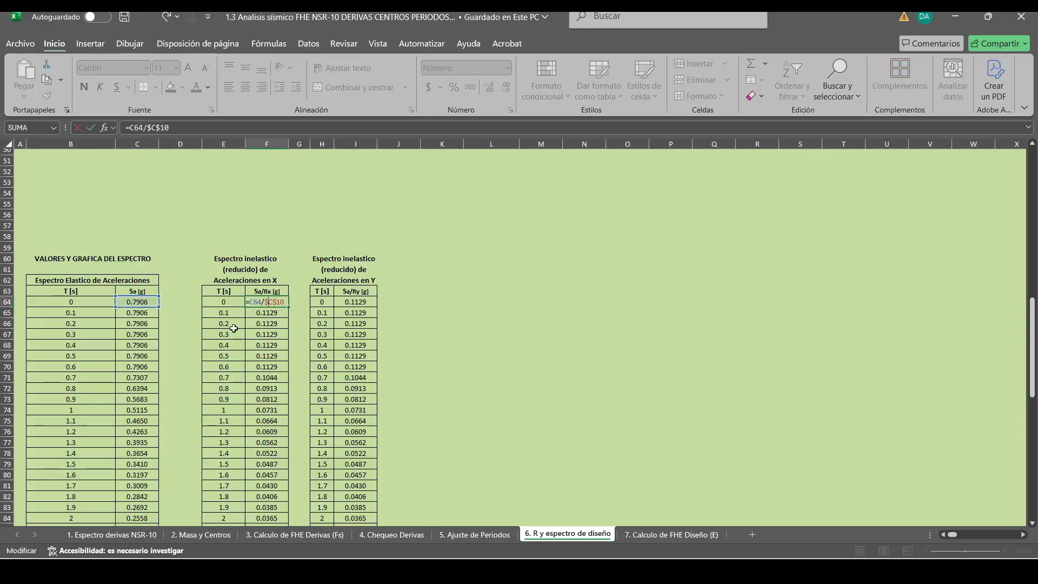
scroll(227, 341, up, 12)
scroll(220, 358, up, 5)
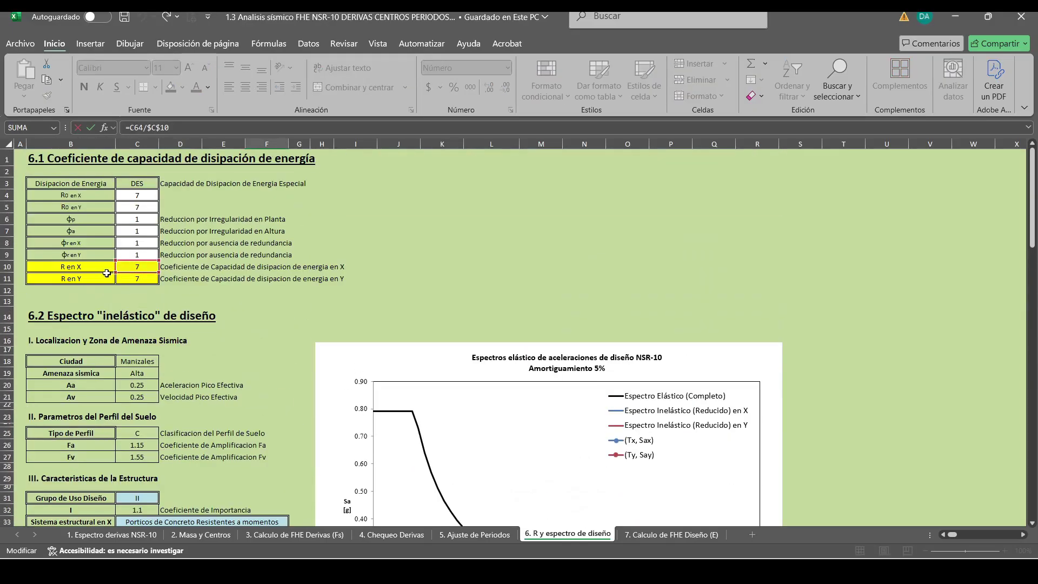
scroll(146, 276, down, 4)
scroll(141, 270, up, 4)
scroll(162, 292, down, 17)
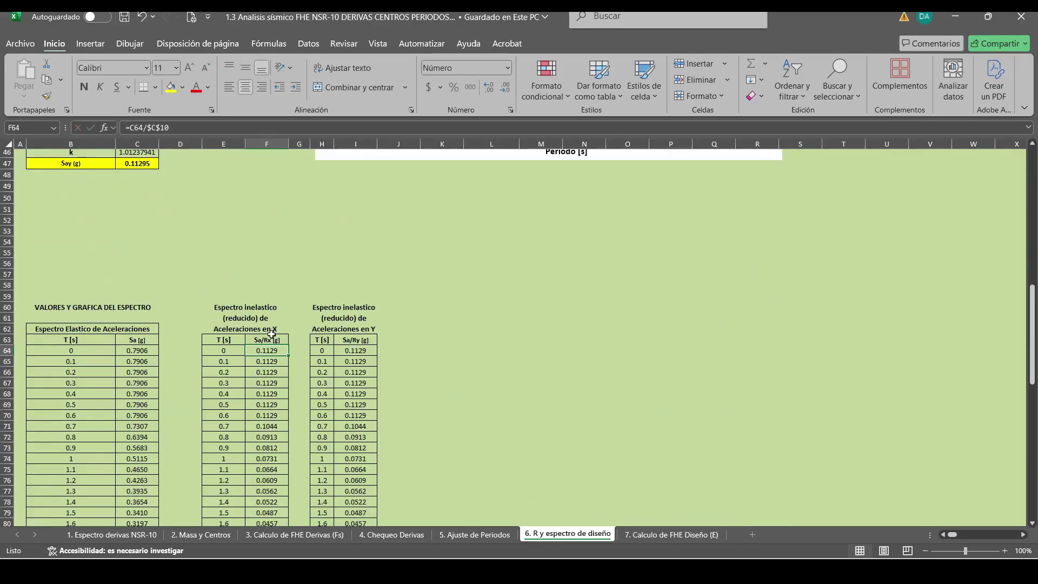
key(Escape)
- Review the elastic and reduced spectrum tables for X and Y through to their last period
scroll(293, 322, down, 12)
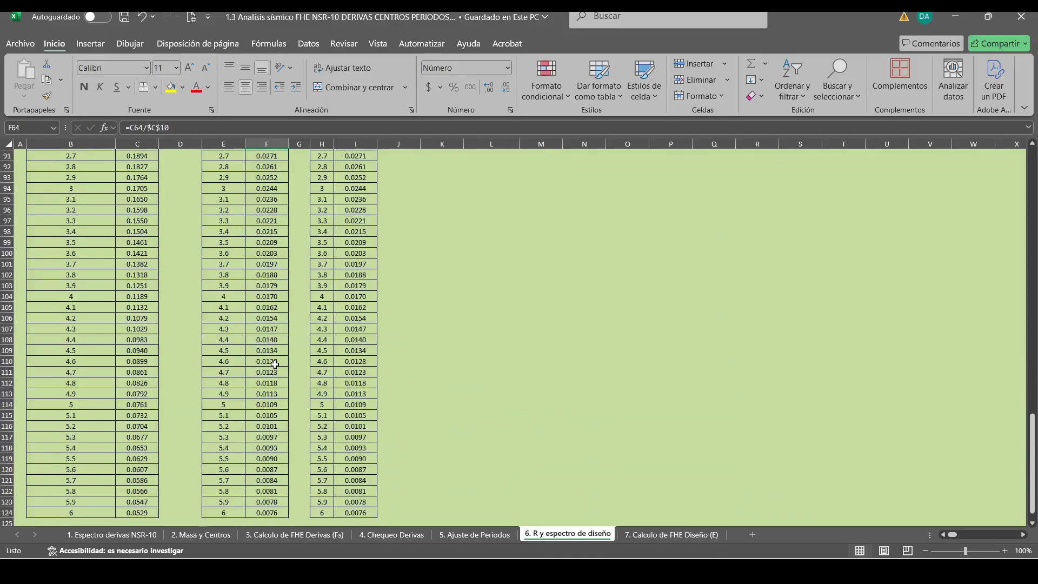
scroll(283, 373, up, 20)
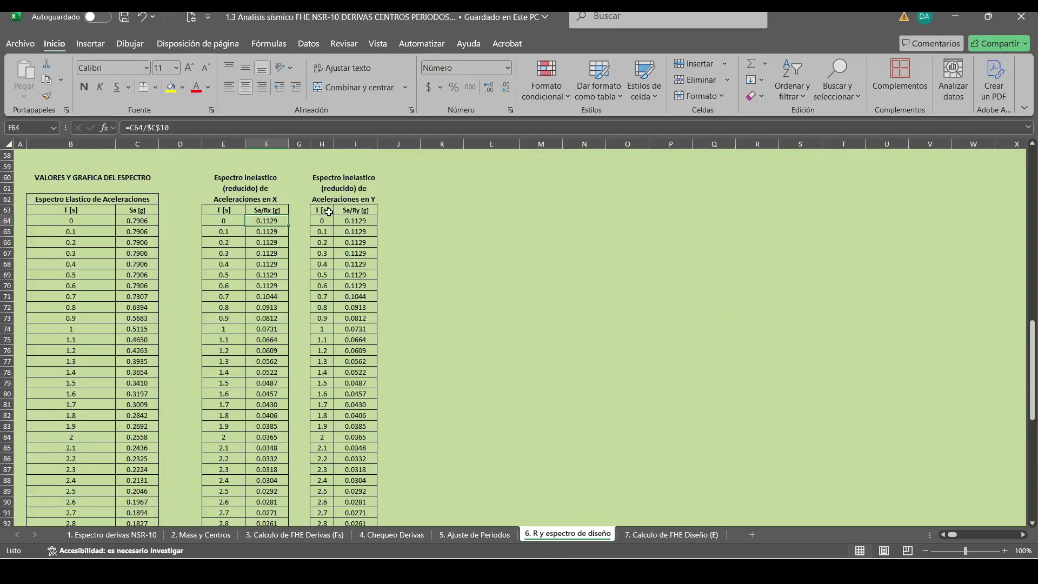
scroll(322, 372, up, 3)
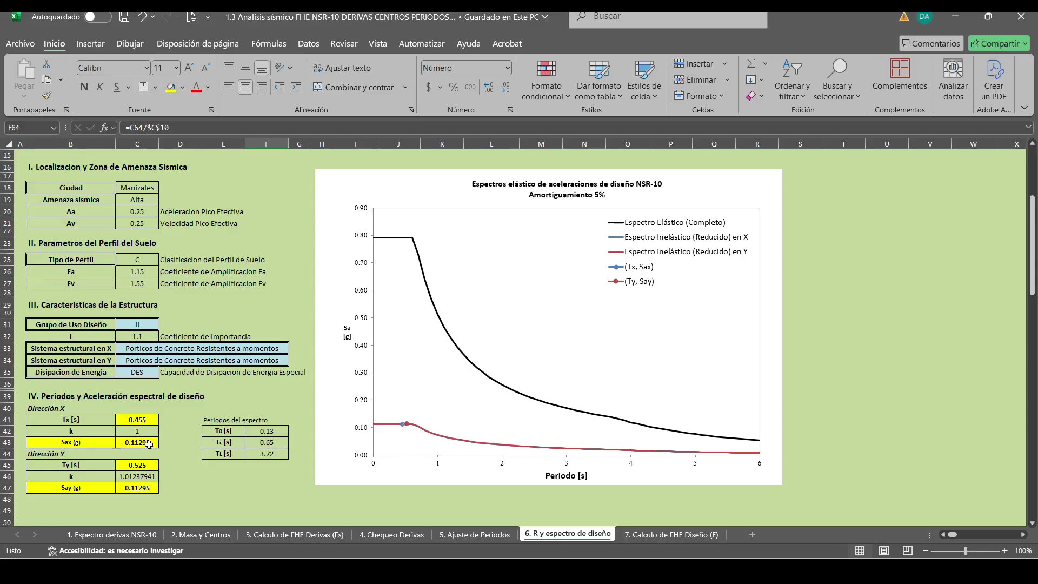
- Check which sheet and cell the direction X period Tx is linked to
click(145, 420)
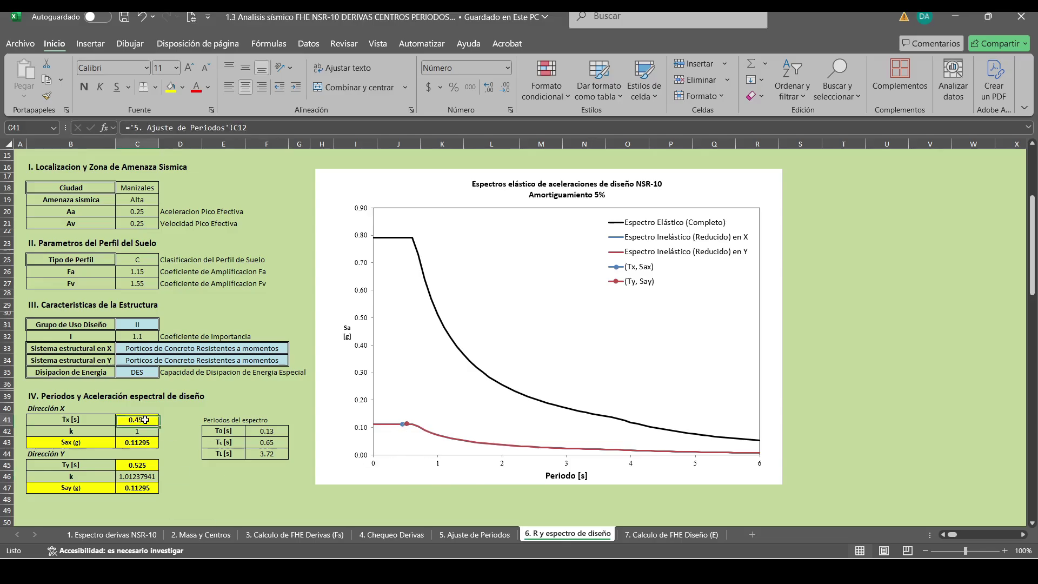
click(180, 454)
click(151, 420)
click(175, 455)
click(153, 418)
click(179, 455)
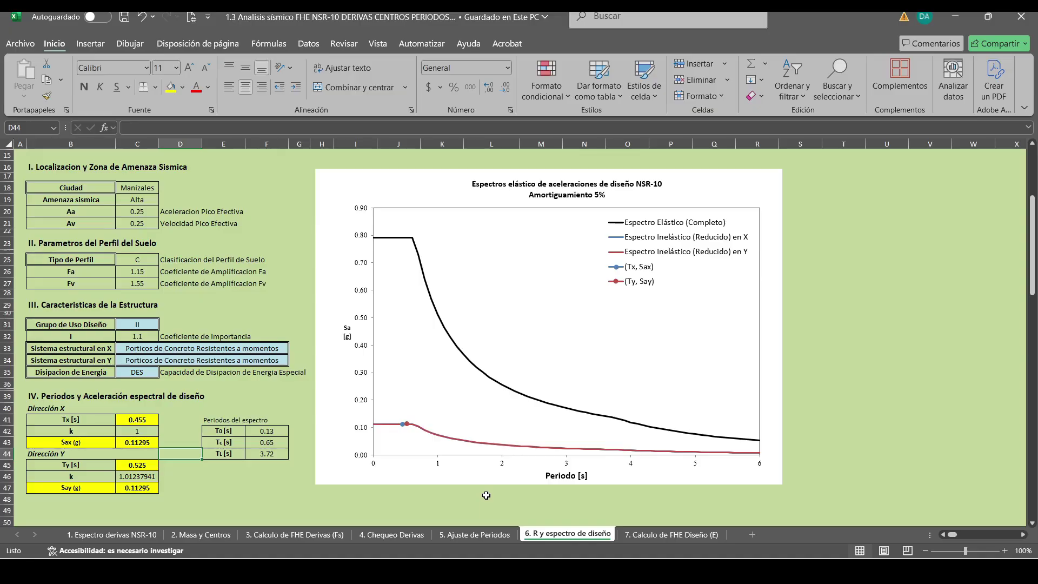
click(402, 571)
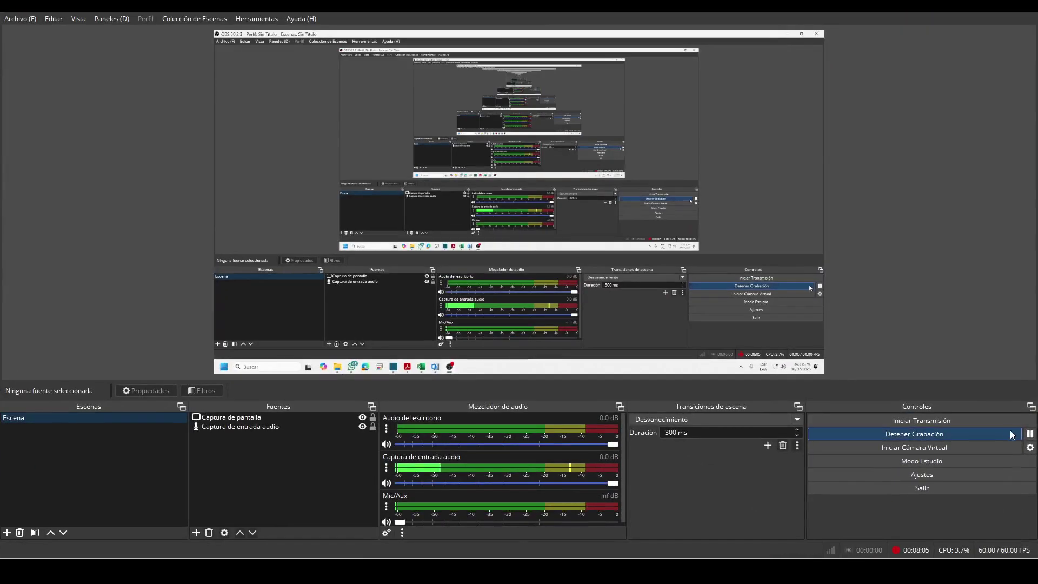
click(1032, 436)
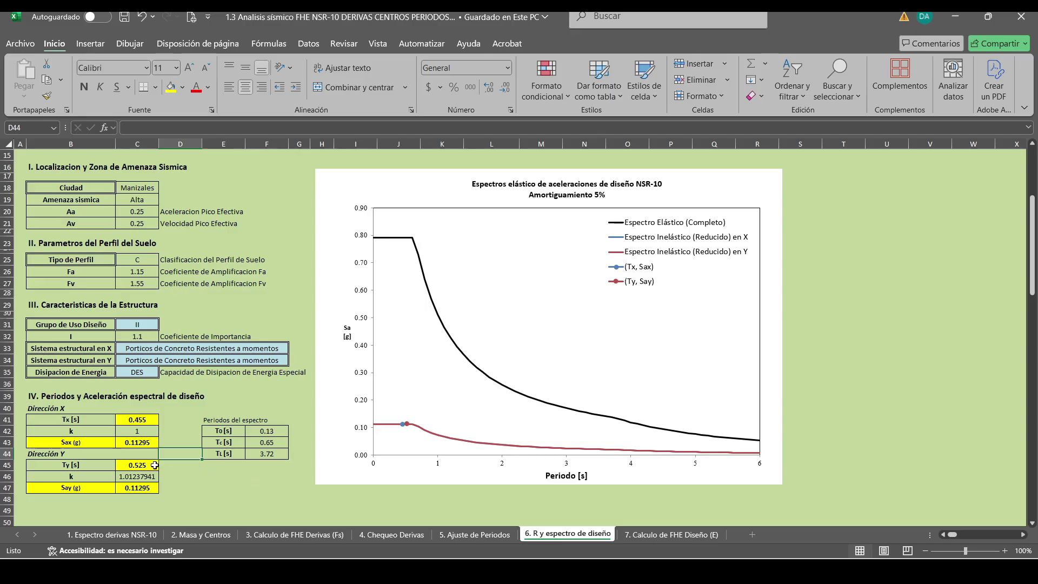
- Inspect the formula of the design spectral acceleration Say in direction Y
click(141, 443)
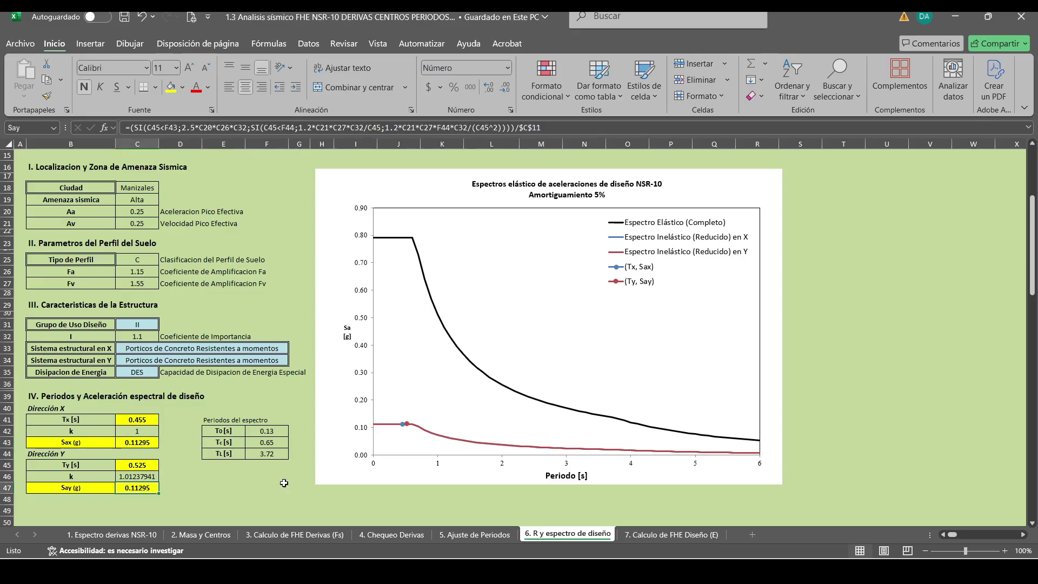
click(533, 497)
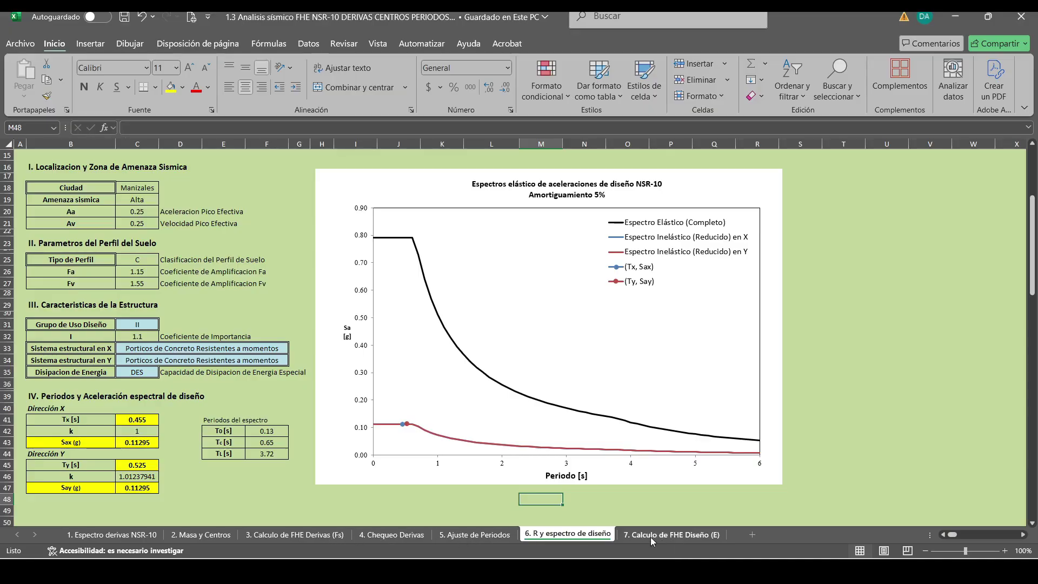
- On the sheet "7. Calculo de FHE Diseño (E)", examine the total mass, Sax and Say sources and the design base shears Vsx and Vsy
click(655, 534)
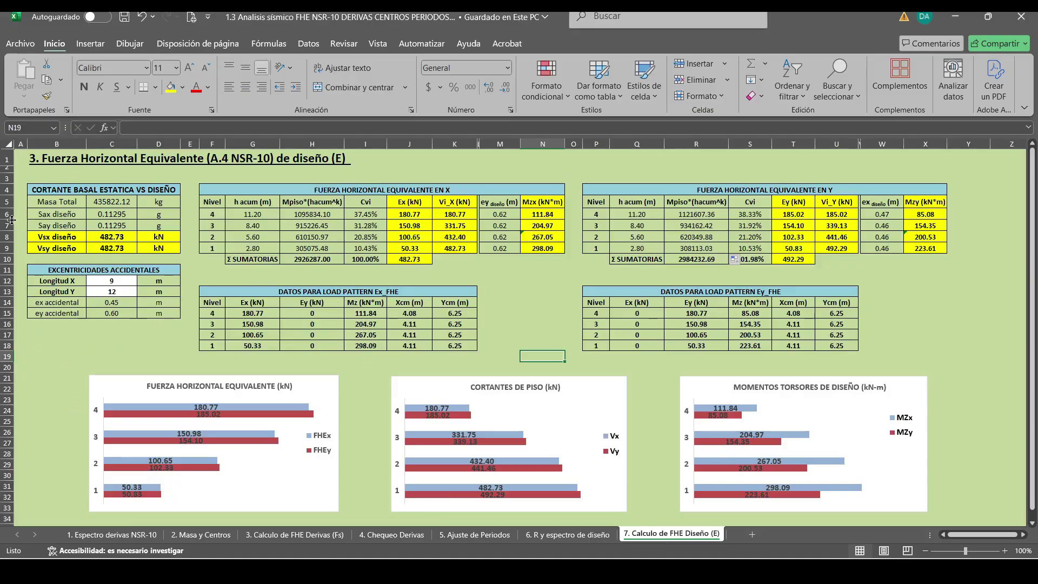
click(125, 200)
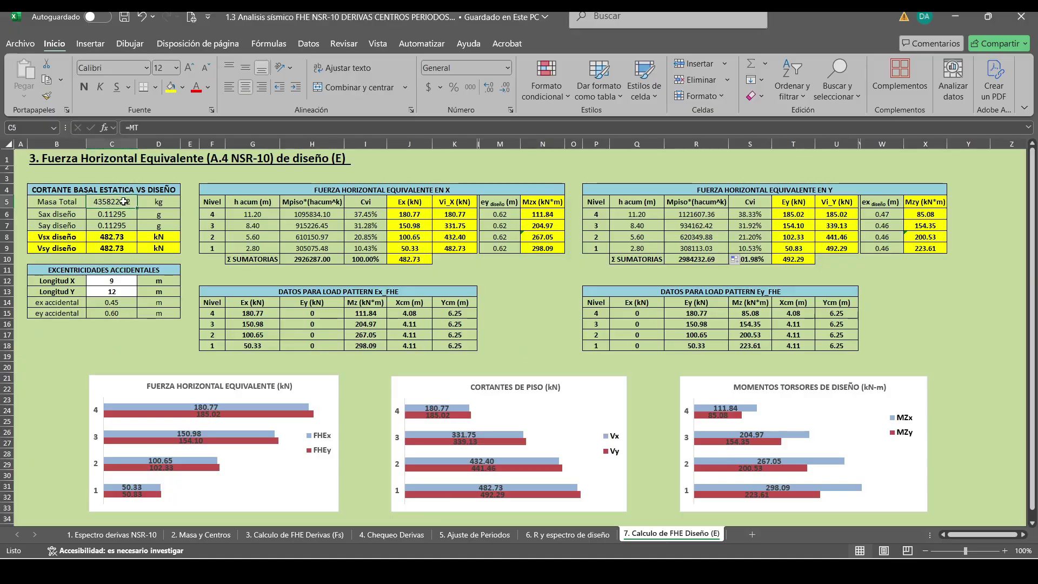
click(121, 214)
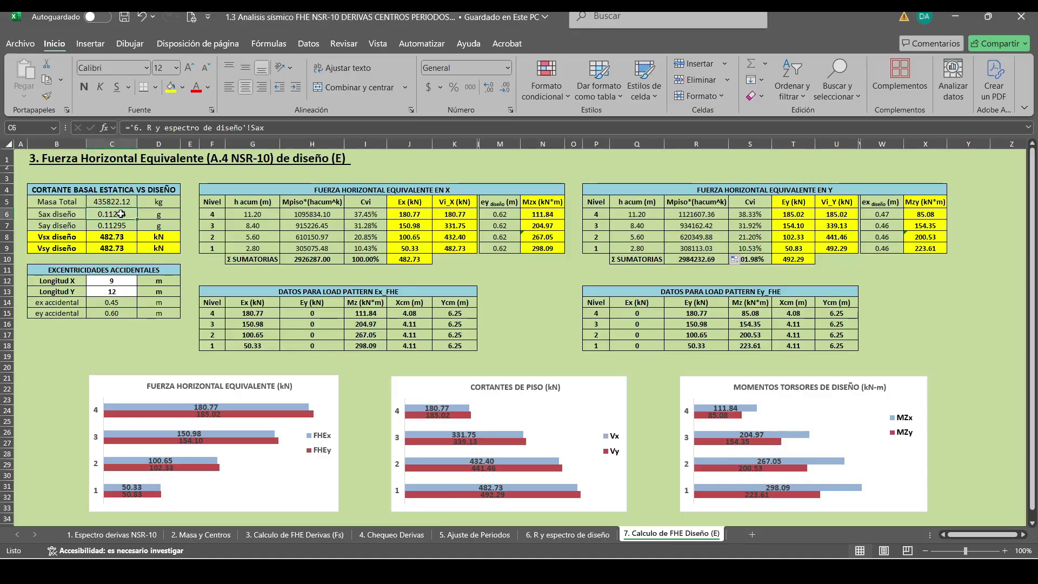
drag(121, 214, 117, 225)
click(108, 225)
click(115, 213)
click(114, 344)
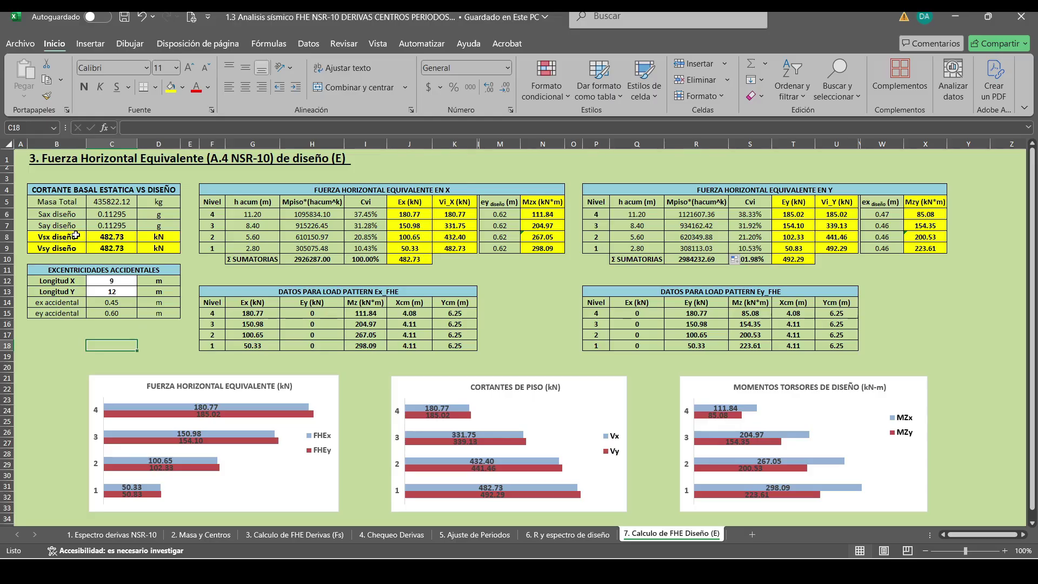
drag(70, 237, 152, 236)
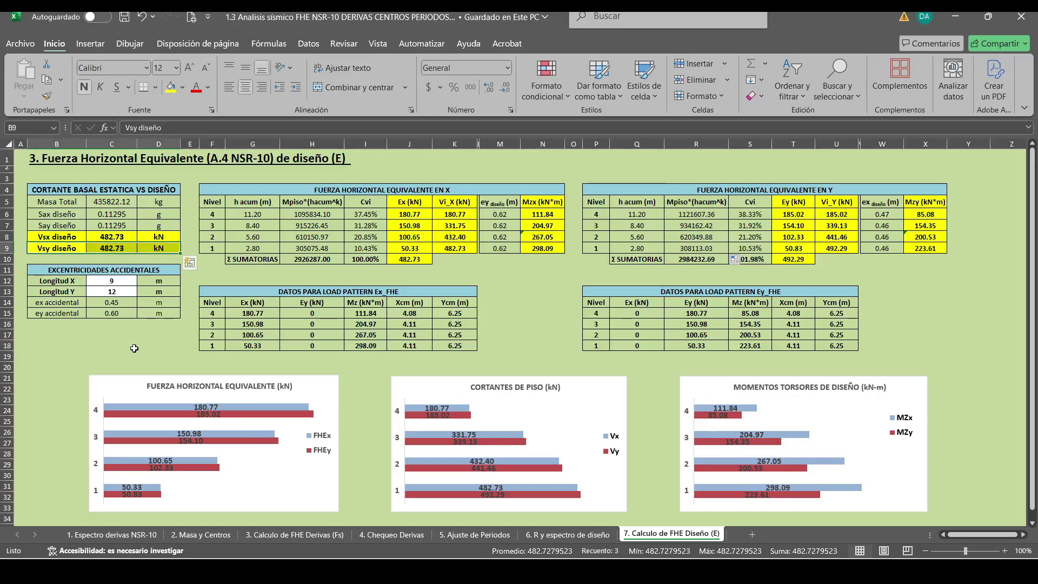
click(113, 345)
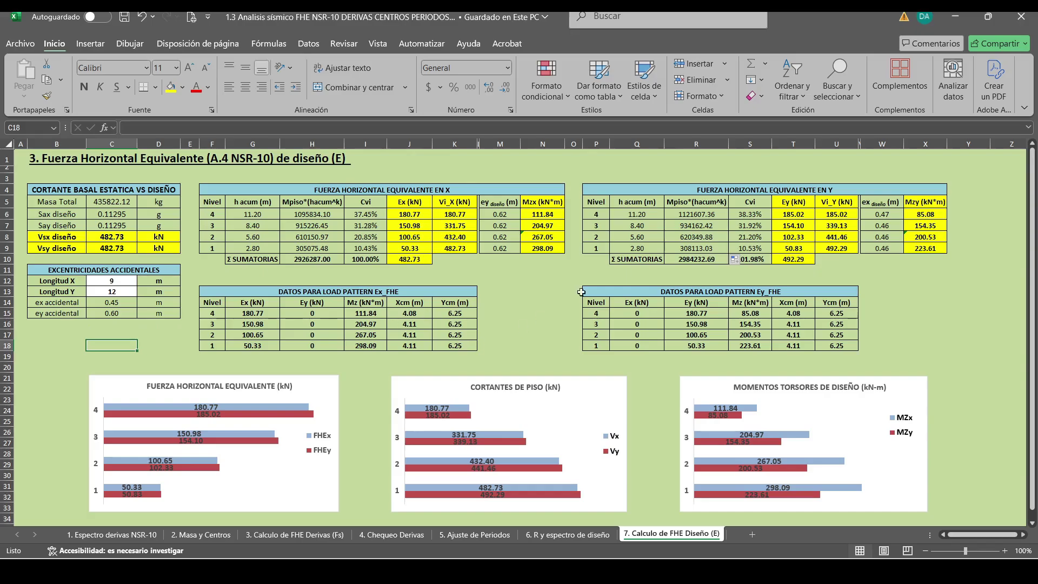
- Compare the Ex and Ey design story forces with the drift forces on the sheet "3. Calculo de FHE Derivas (Fs)"
click(314, 537)
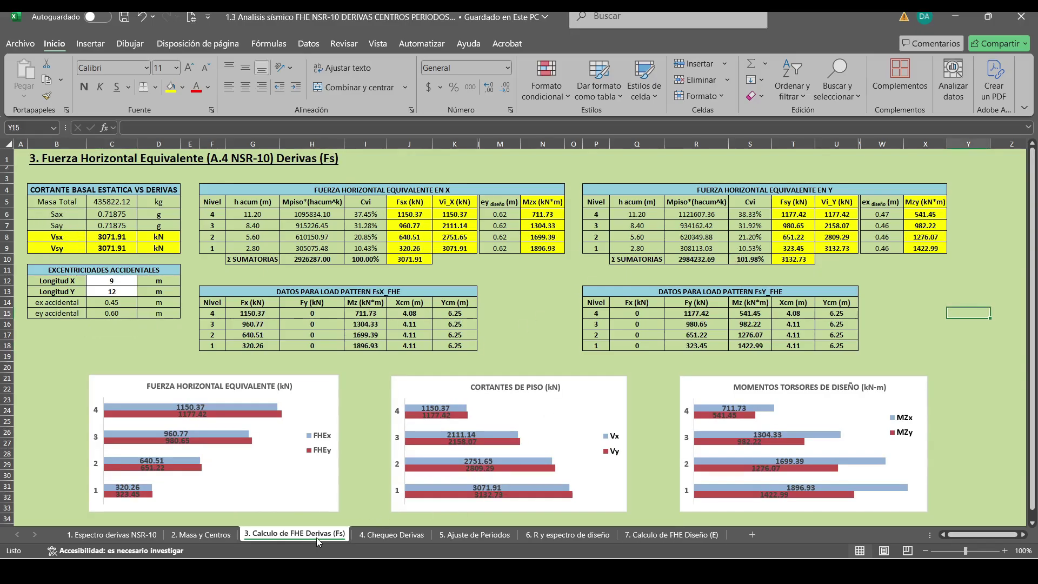
click(654, 534)
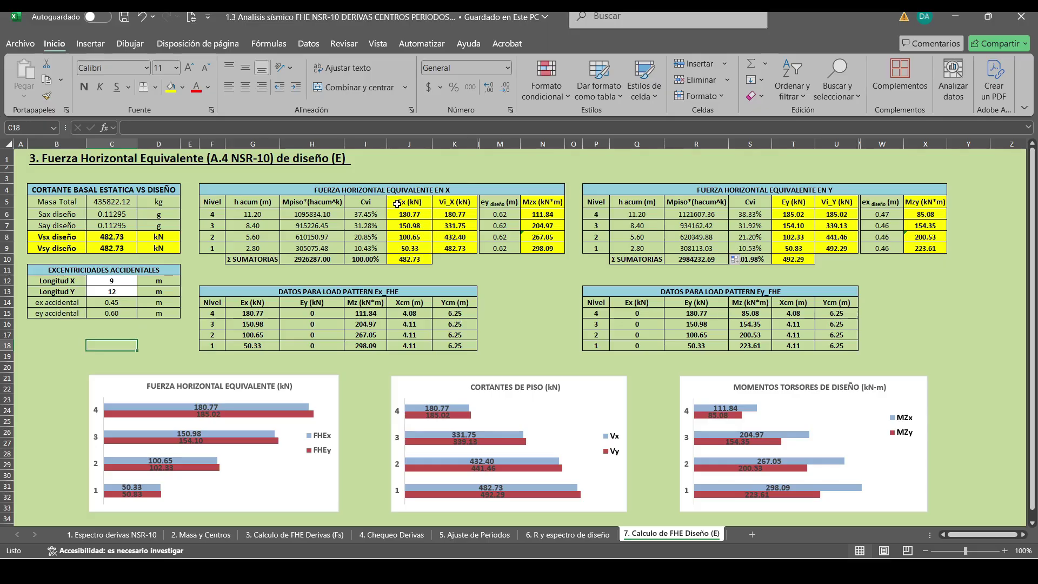
drag(401, 203, 409, 259)
drag(803, 203, 795, 259)
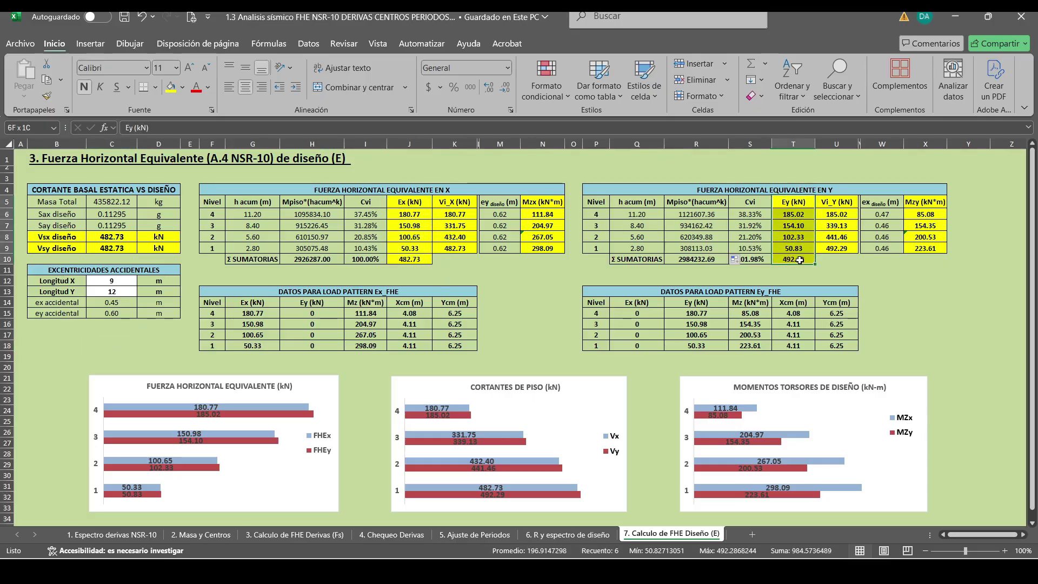
click(500, 270)
click(416, 215)
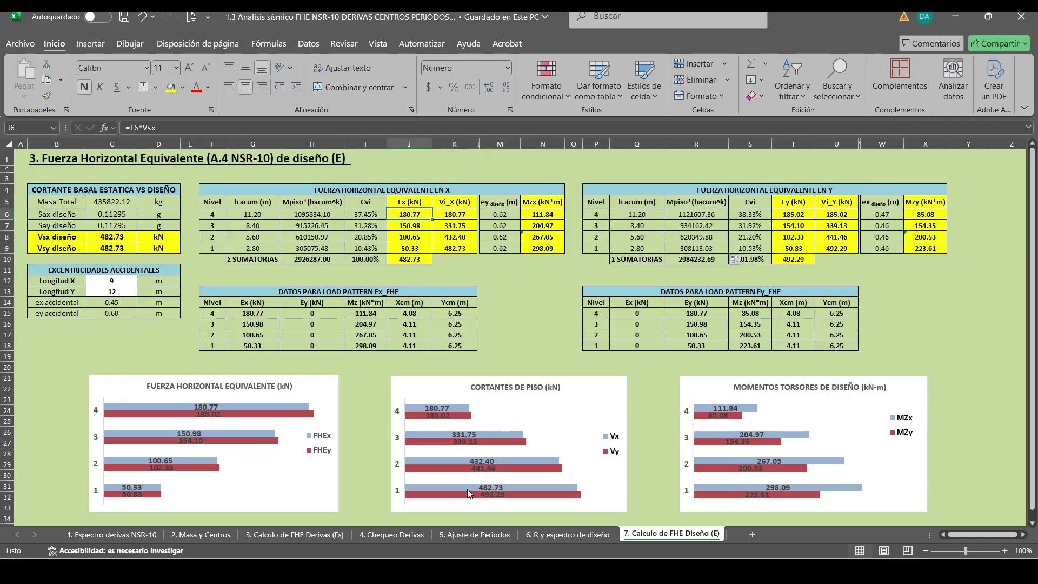
click(295, 534)
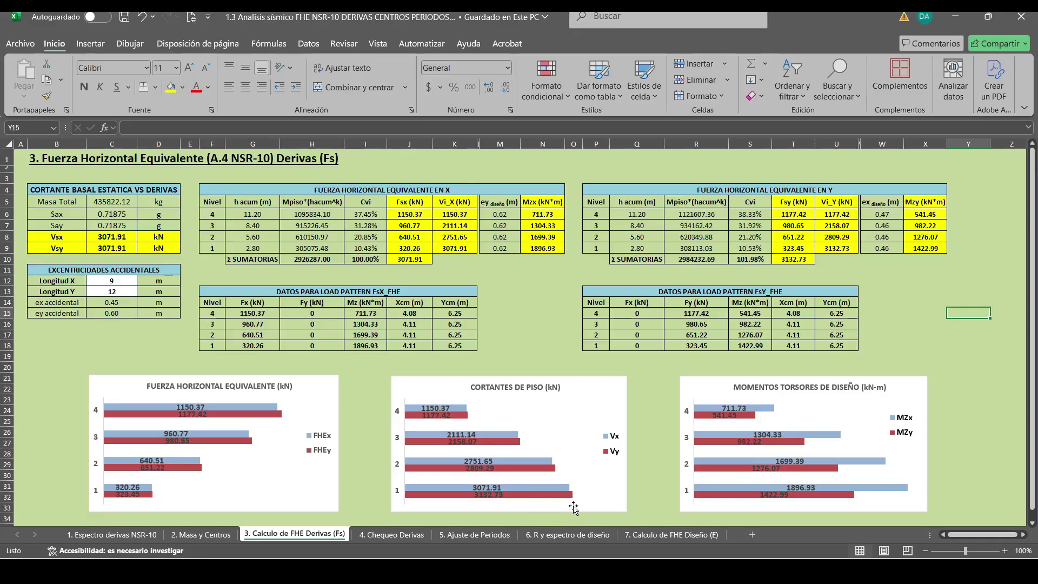
click(639, 535)
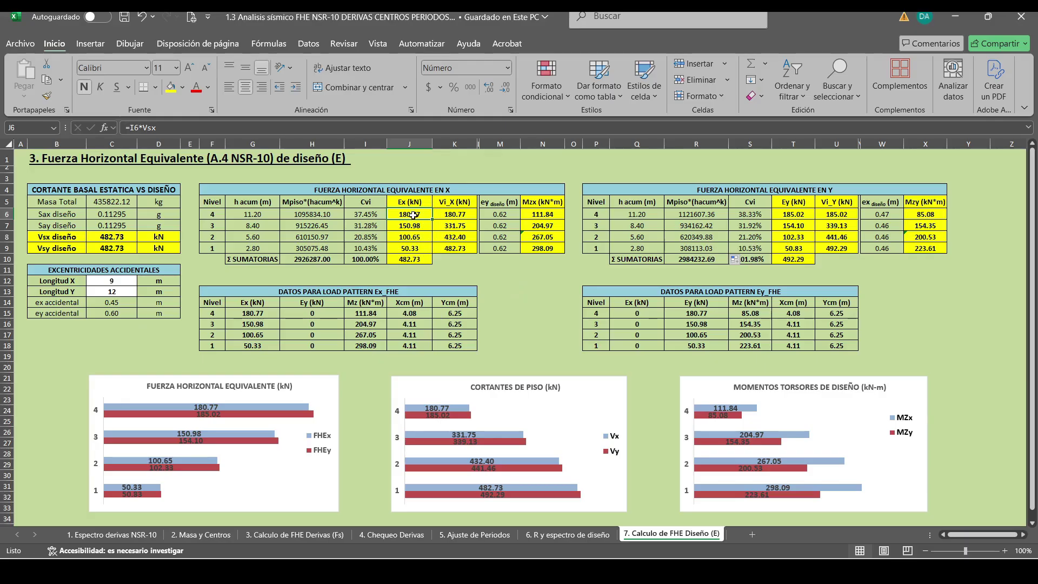
- Review the load pattern data table for Ex_FHE with its forces, torsional moments and mass centre coordinates
click(543, 282)
click(530, 307)
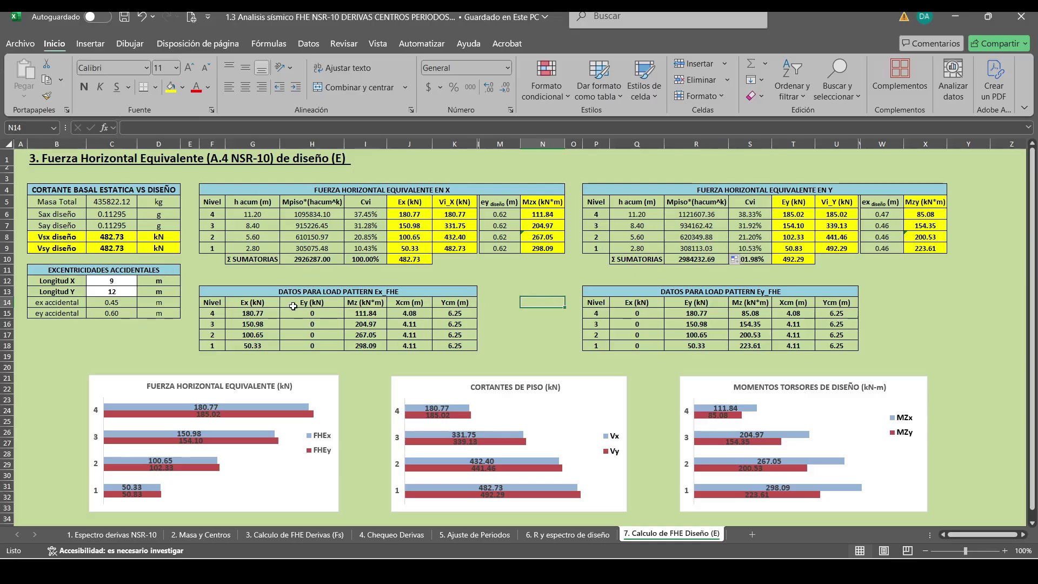
click(249, 292)
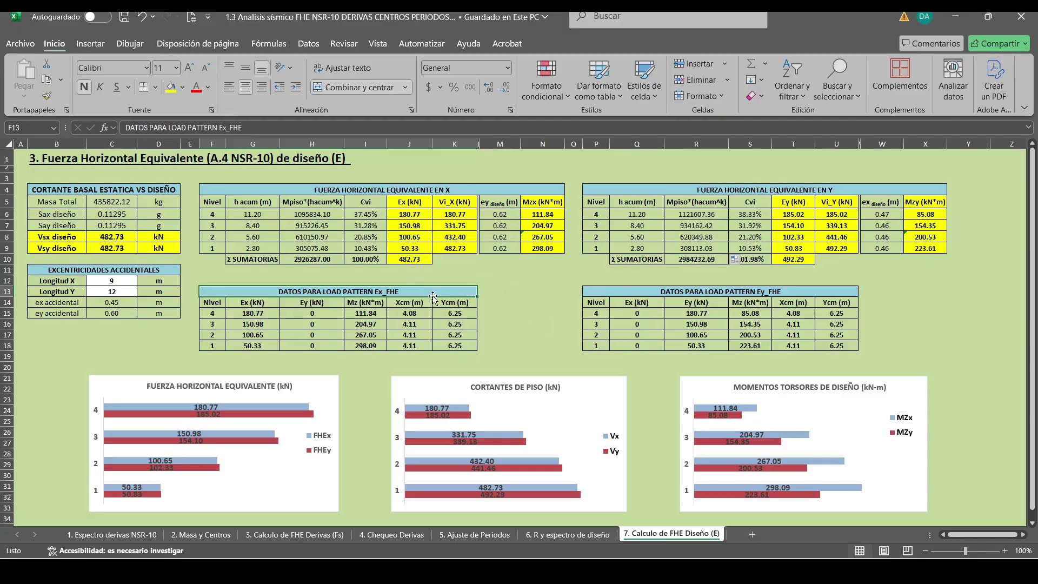
click(523, 289)
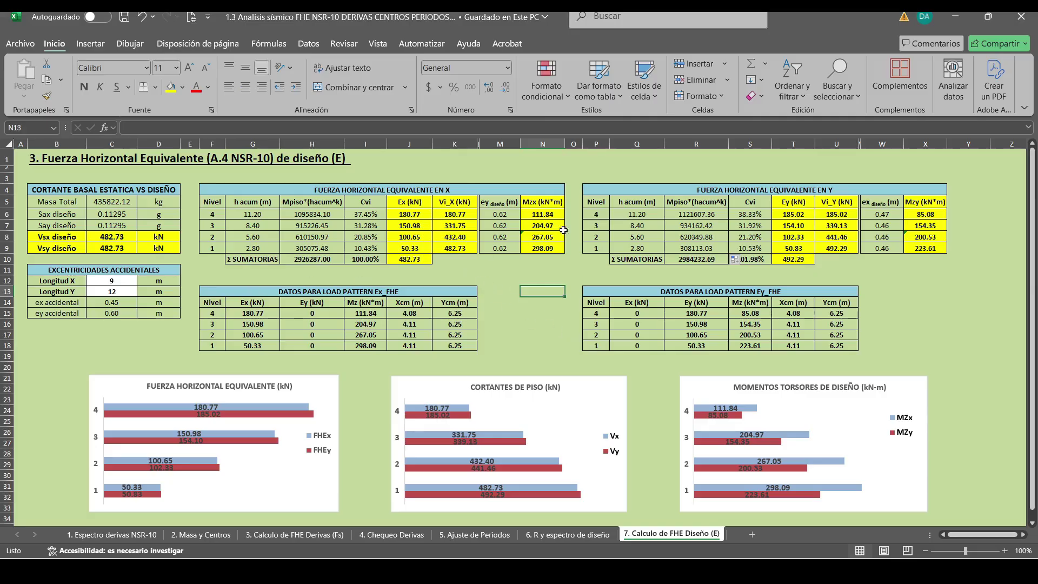
- Examine the Ex and Ey forces of levels 1 to 4, and check the direction X k formula on "6. R y espectro de diseño"
drag(419, 214, 416, 248)
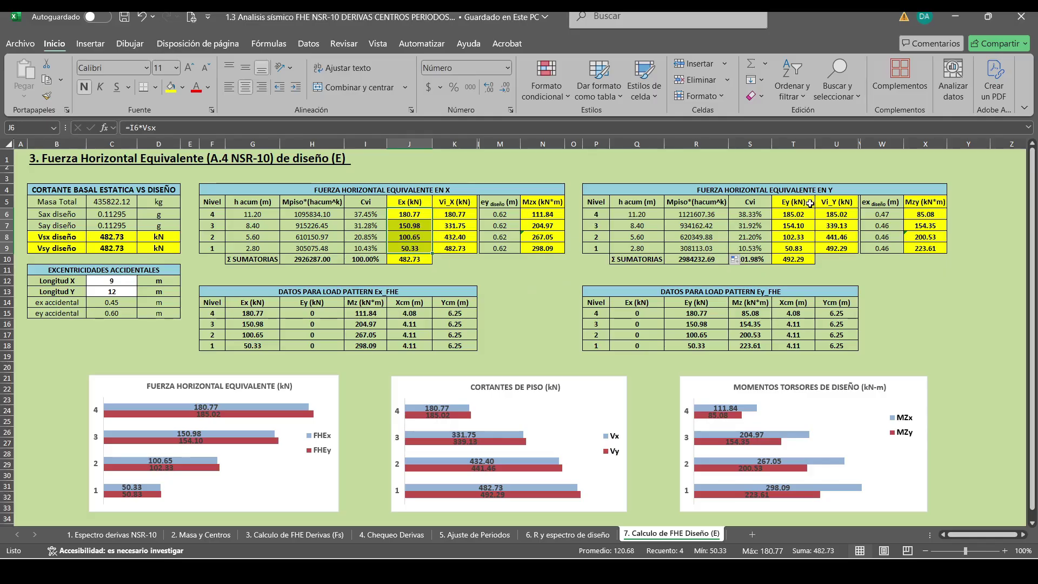
drag(794, 214, 795, 246)
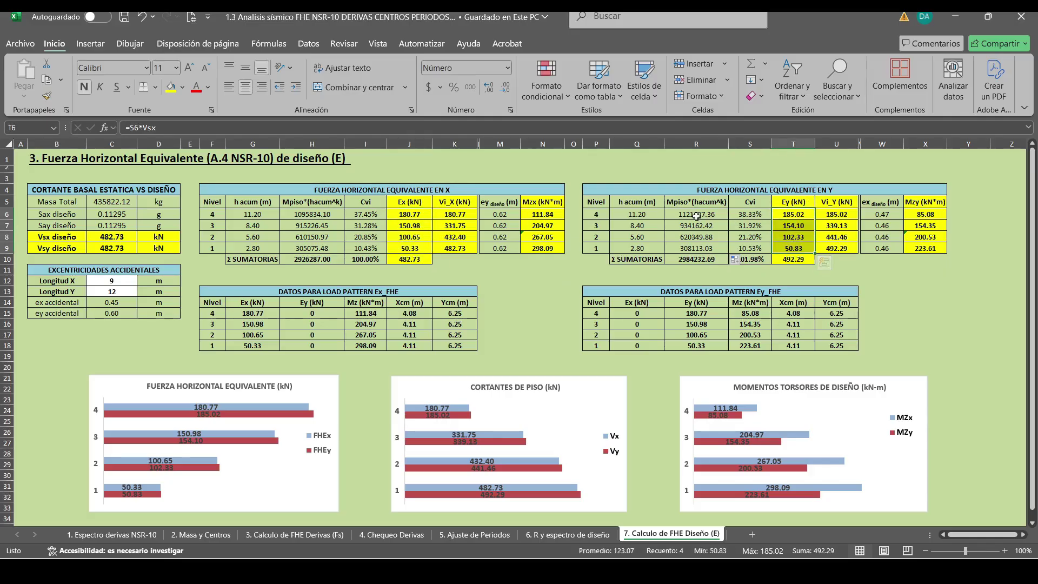
click(568, 534)
click(145, 440)
click(146, 431)
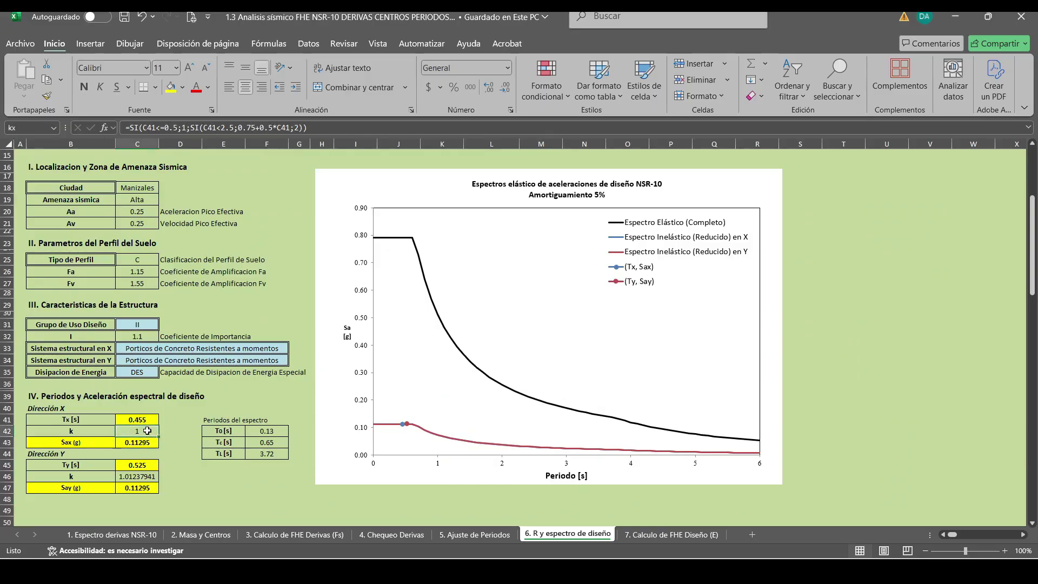
- Check the direction Y k formula on "6. R y espectro de diseño" and return to the sheet "7. Calculo de FHE Diseño (E)"
click(140, 476)
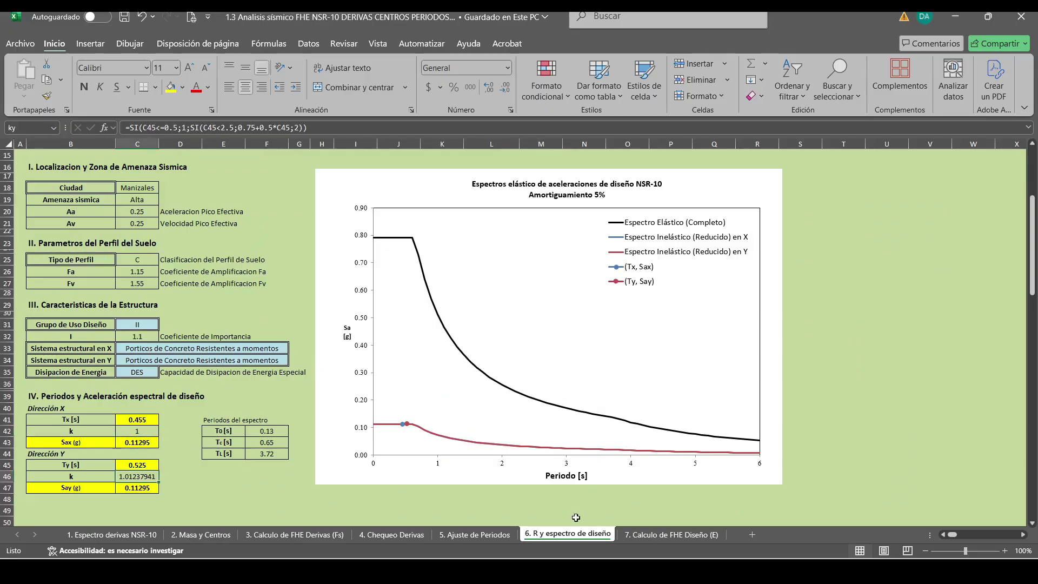
click(671, 535)
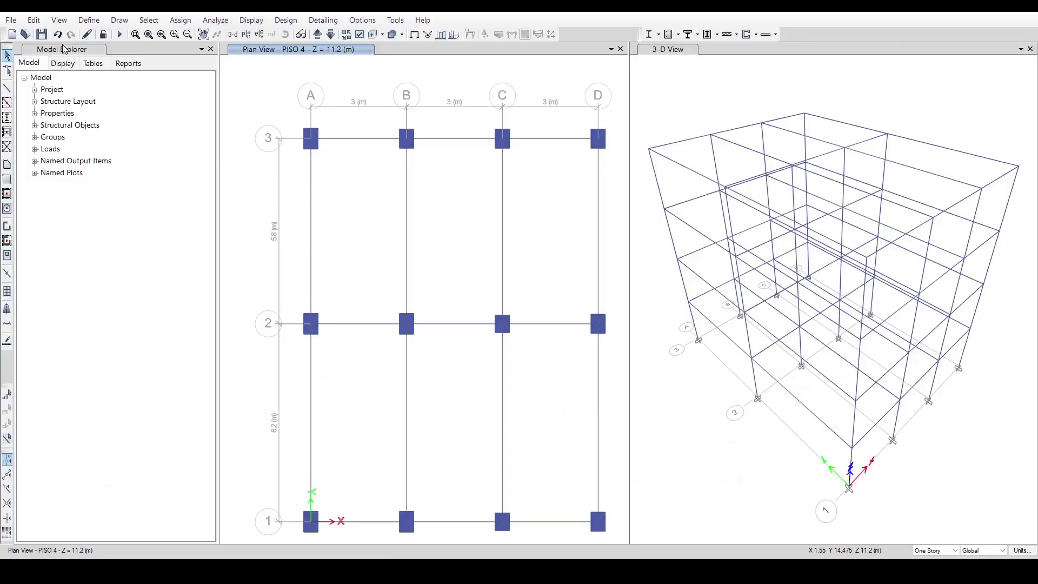
- Switch to ETABS and save the building model as a new file named "Modelo Edificio FHE DISEÑO.EDB" in the Modelo folder
click(10, 20)
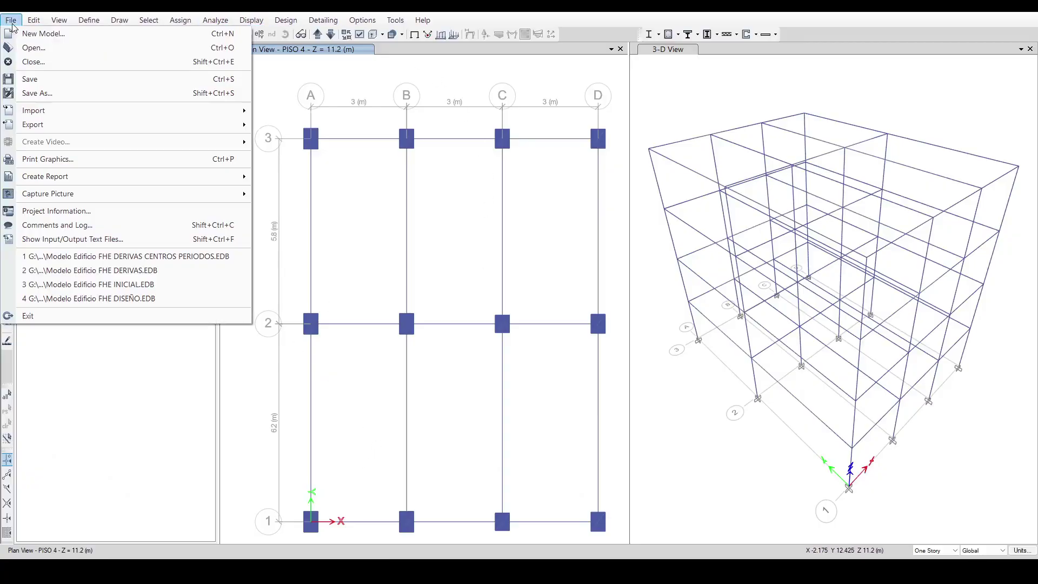
click(33, 93)
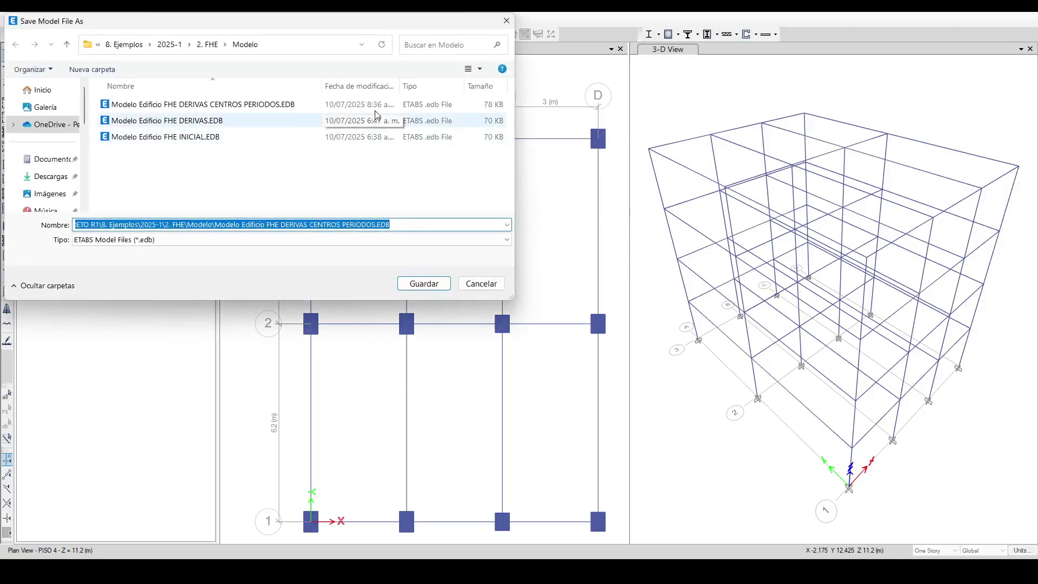
click(213, 120)
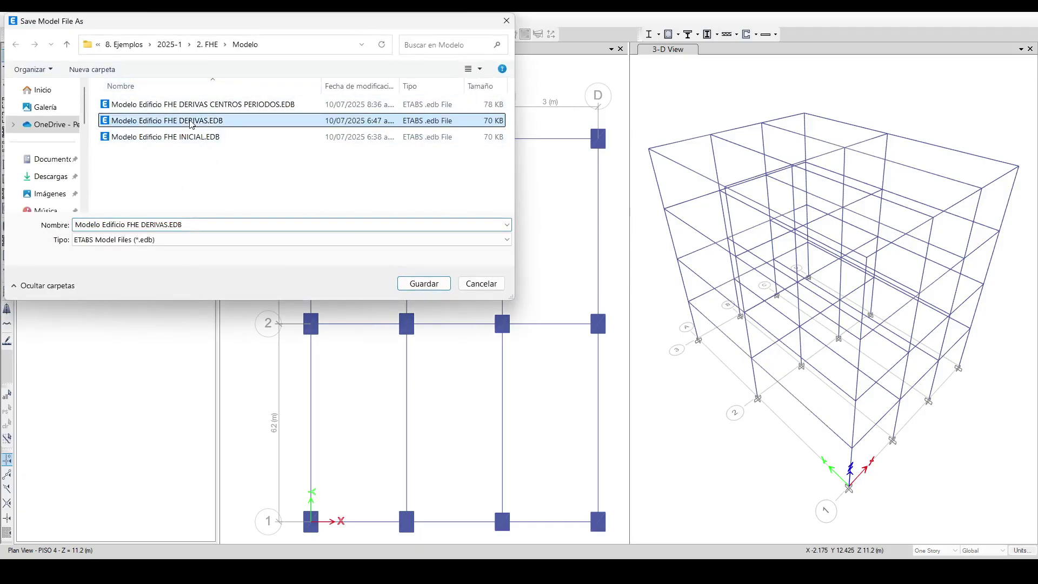
click(144, 224)
click(143, 224)
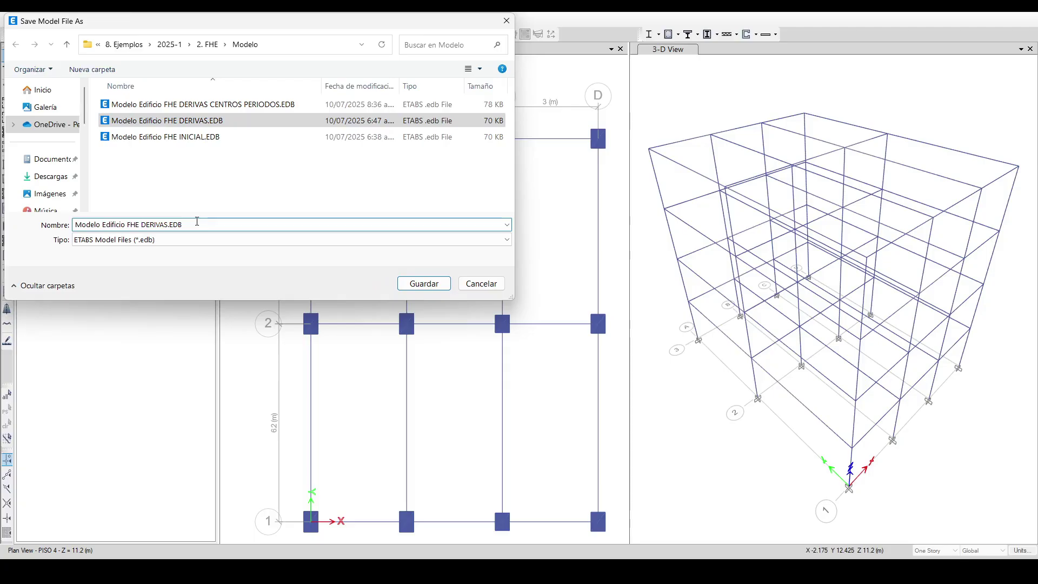
text(DISEÑO)
key(Delete)
key(Delete)
key(Delete)
key(Delete)
key(Delete)
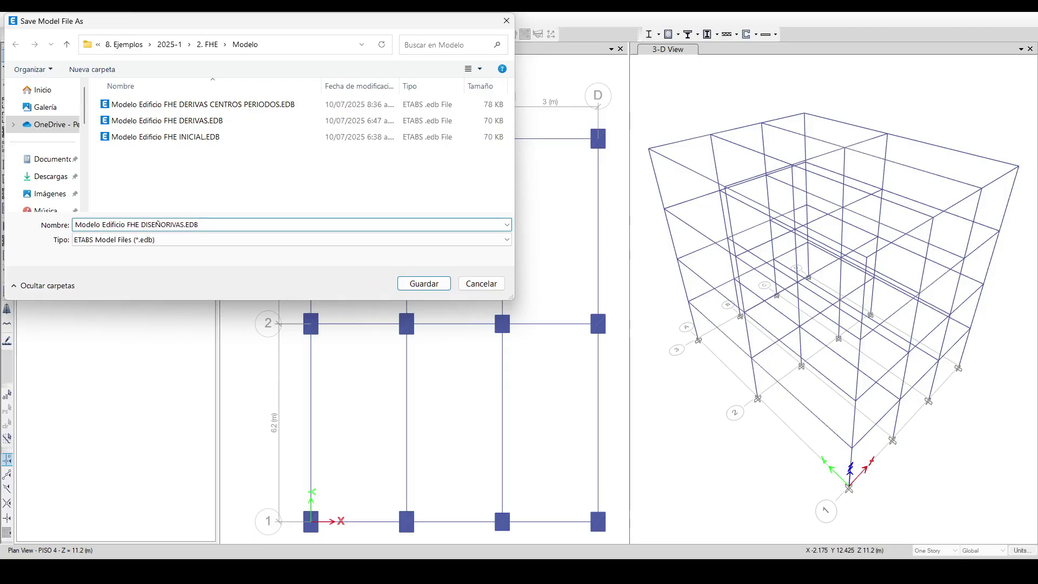
key(Delete)
key(Delete)
click(442, 287)
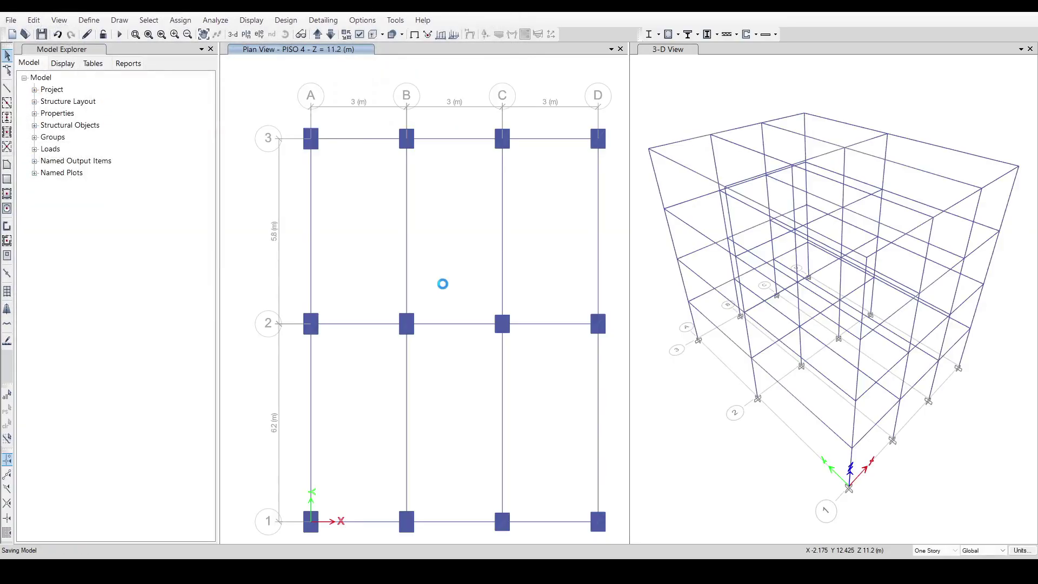
- Add two load patterns, Ex and Ey, both of type Seismic with User Loads as the auto lateral load
click(89, 24)
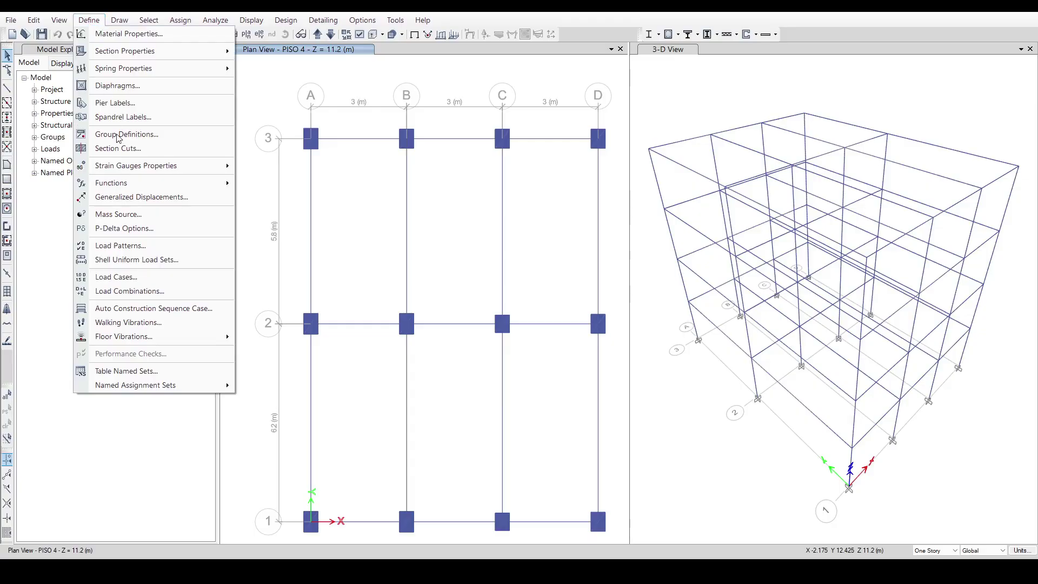
click(120, 246)
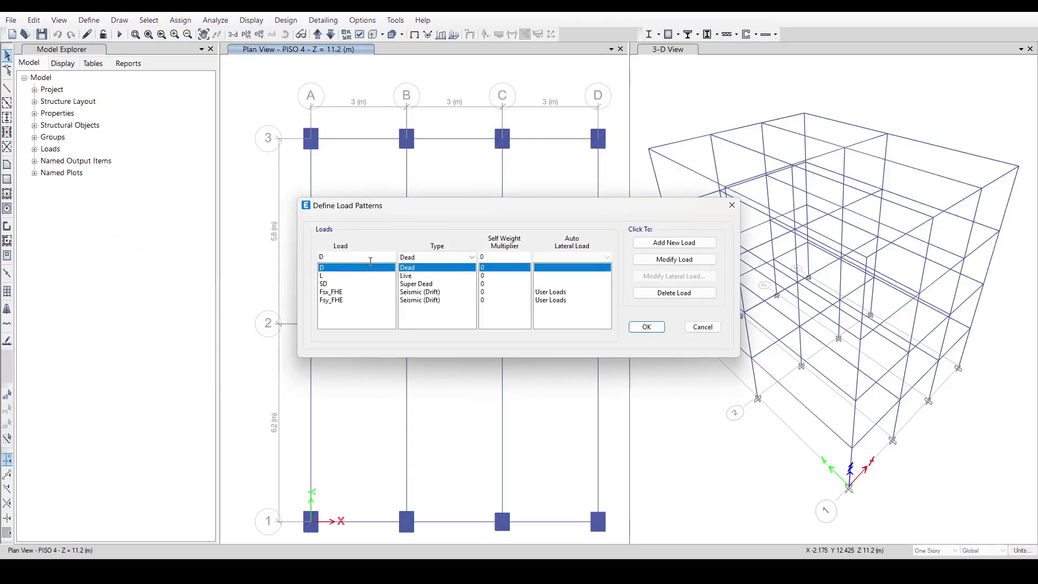
text(eX)
text(Ex)
click(438, 257)
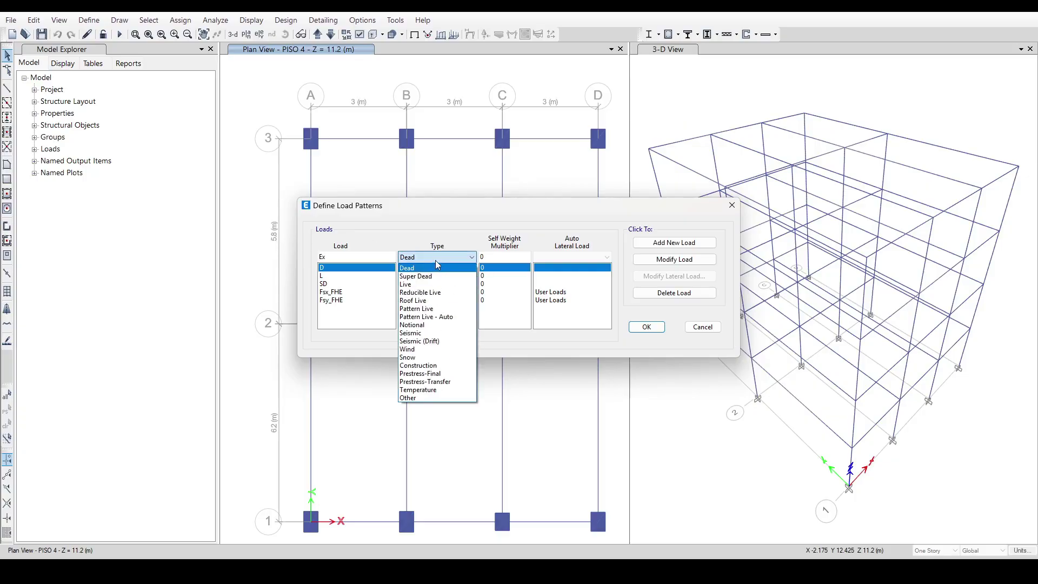
click(411, 333)
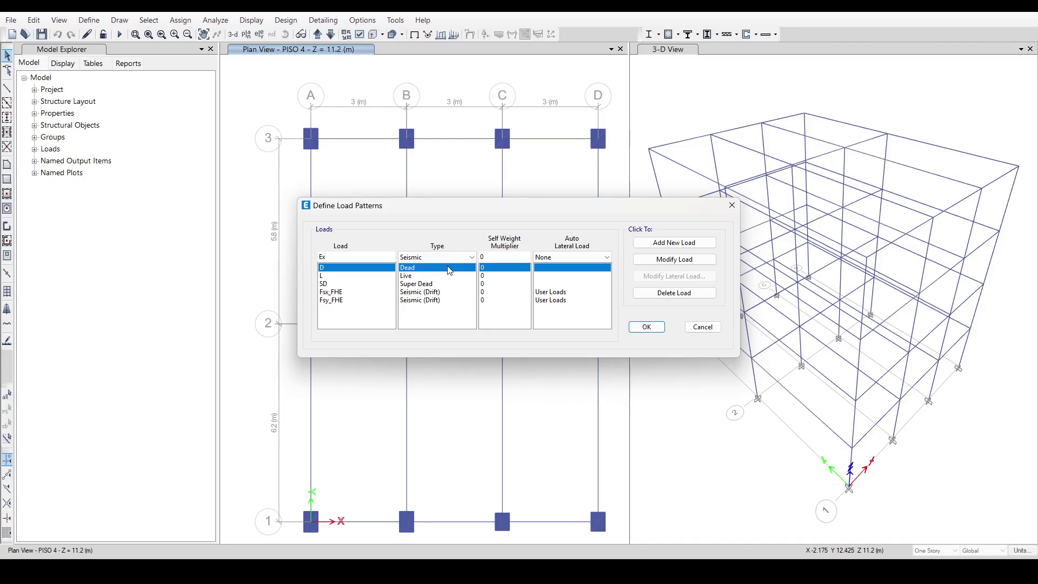
click(552, 261)
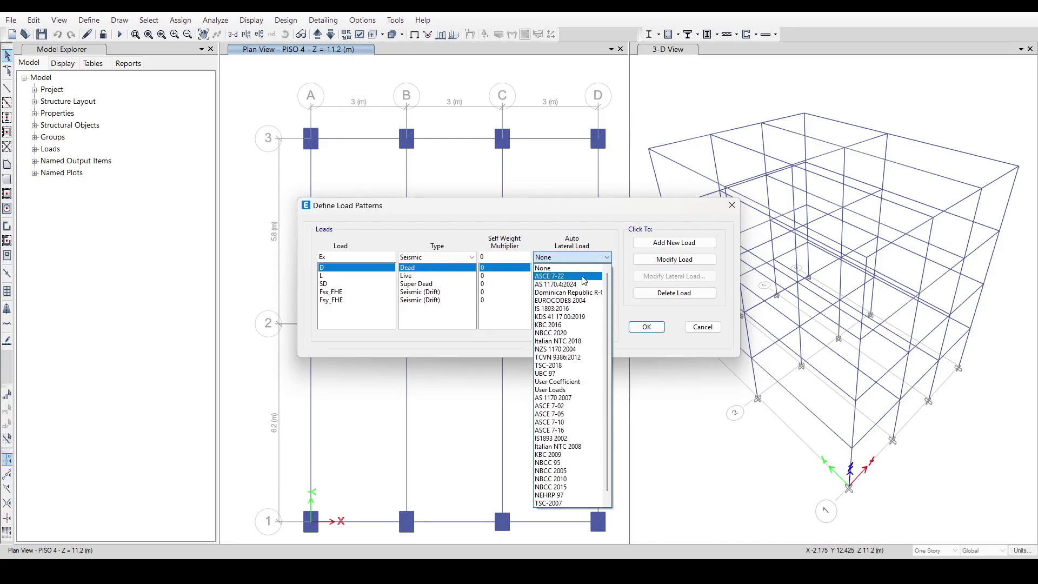
click(564, 391)
click(674, 243)
click(350, 258)
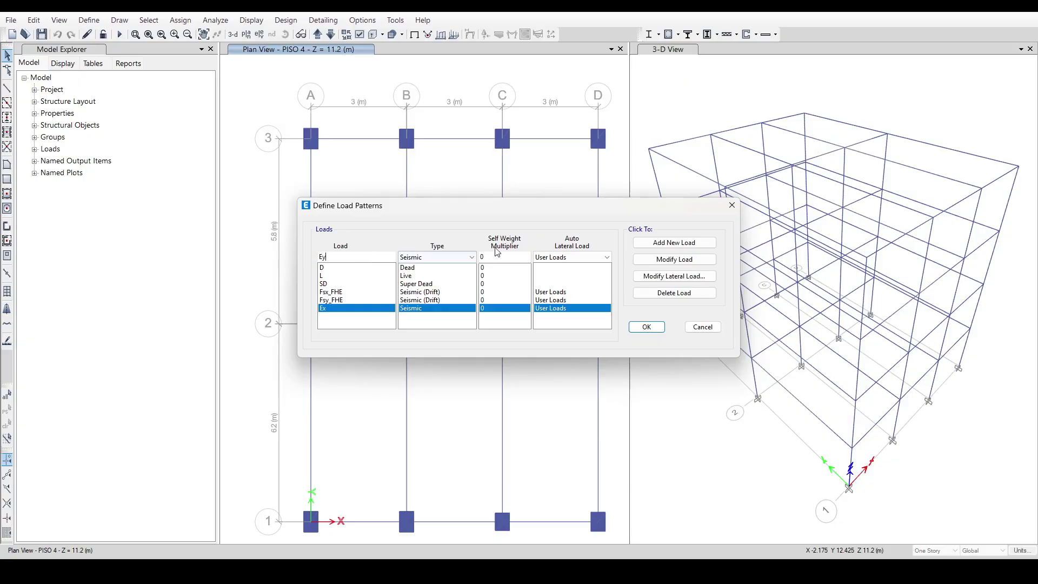
click(658, 246)
- Open the lateral loads of pattern Ex and turn off applying the load at the diaphragm centre of mass
click(359, 316)
click(360, 309)
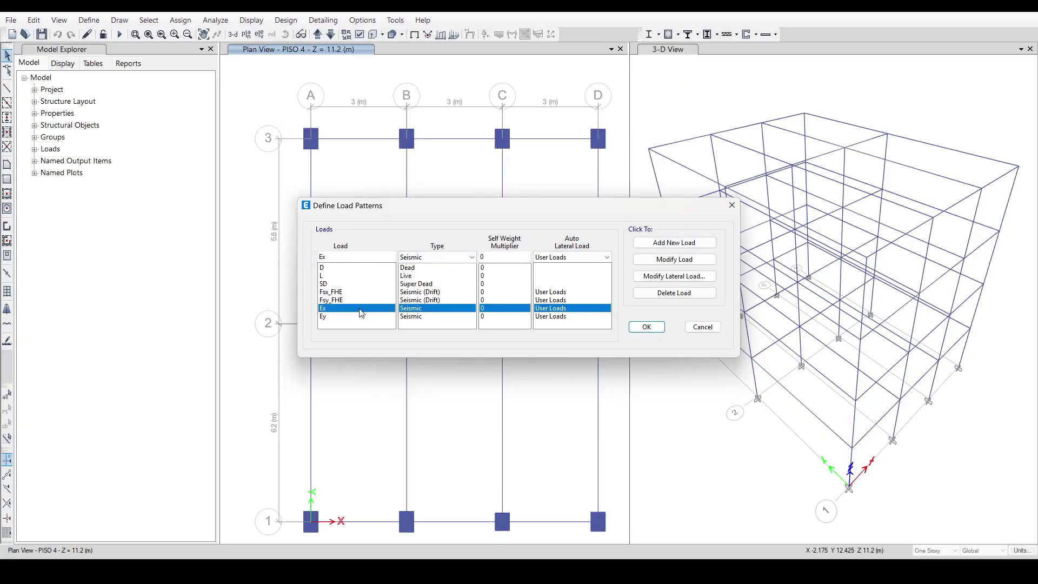
click(666, 277)
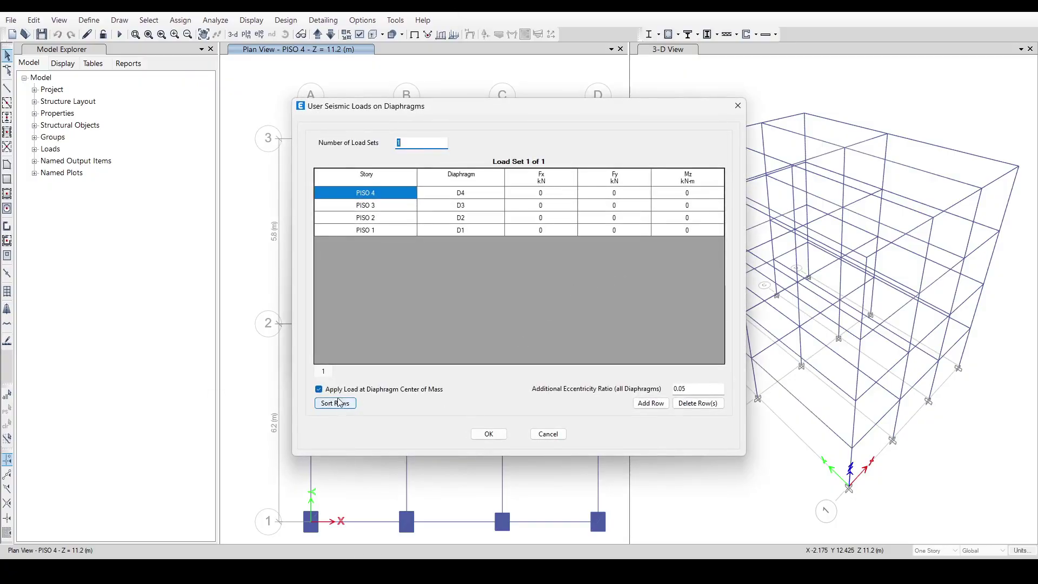
click(319, 390)
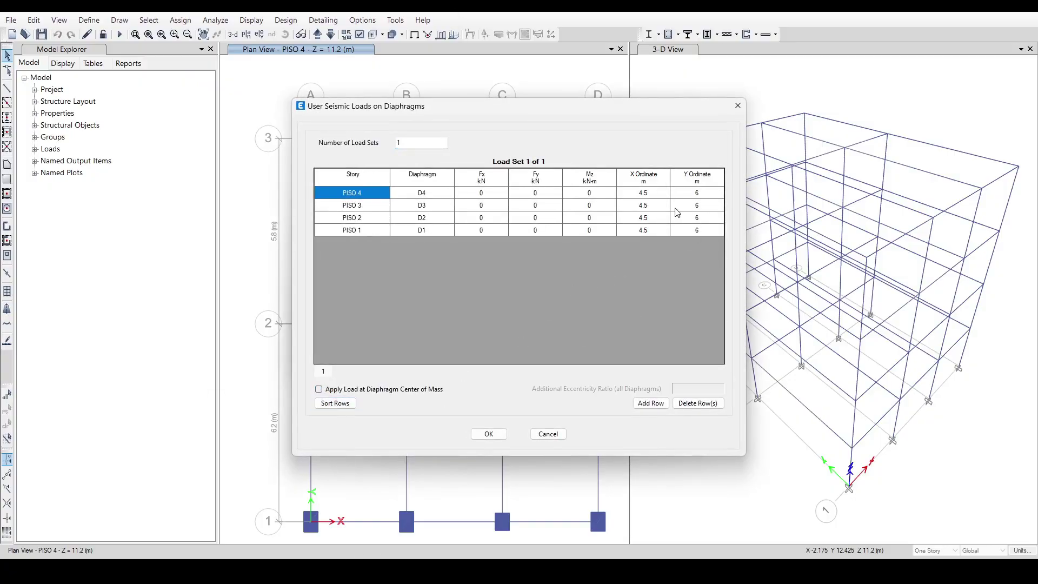
- Copy the Ex_FHE forces, moments and mass centre coordinates of levels 4 to 1 from the Excel workbook into Ex's diaphragm load table in ETABS
key(alt+Tab)
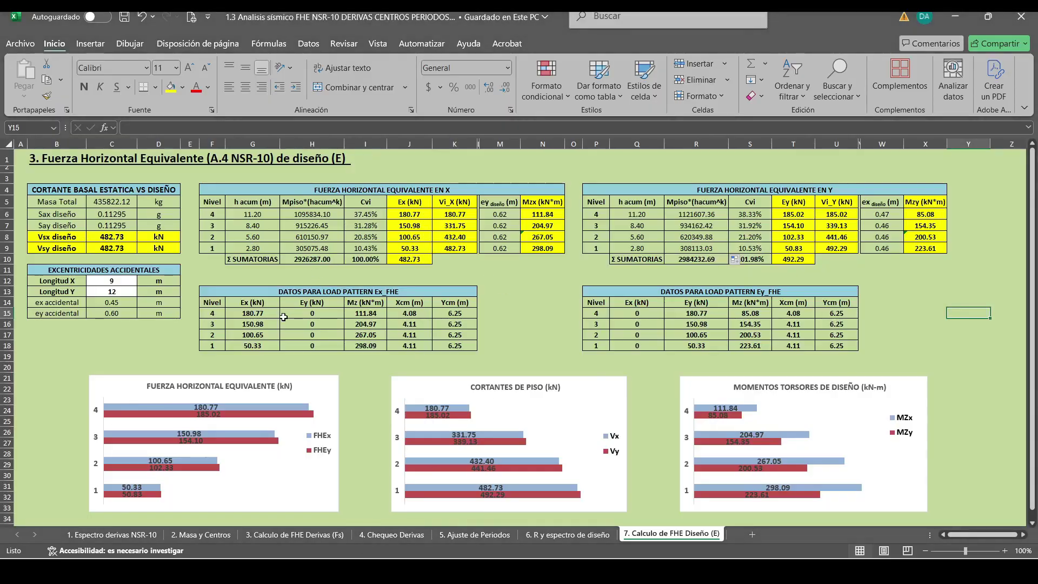
drag(250, 313, 438, 342)
key(ctrl+c)
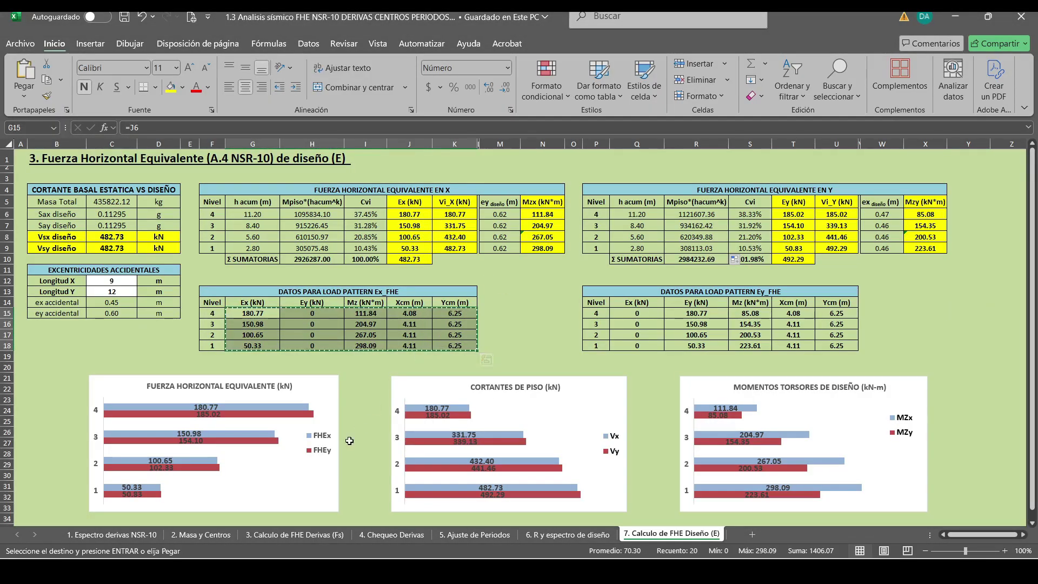
key(alt+Tab)
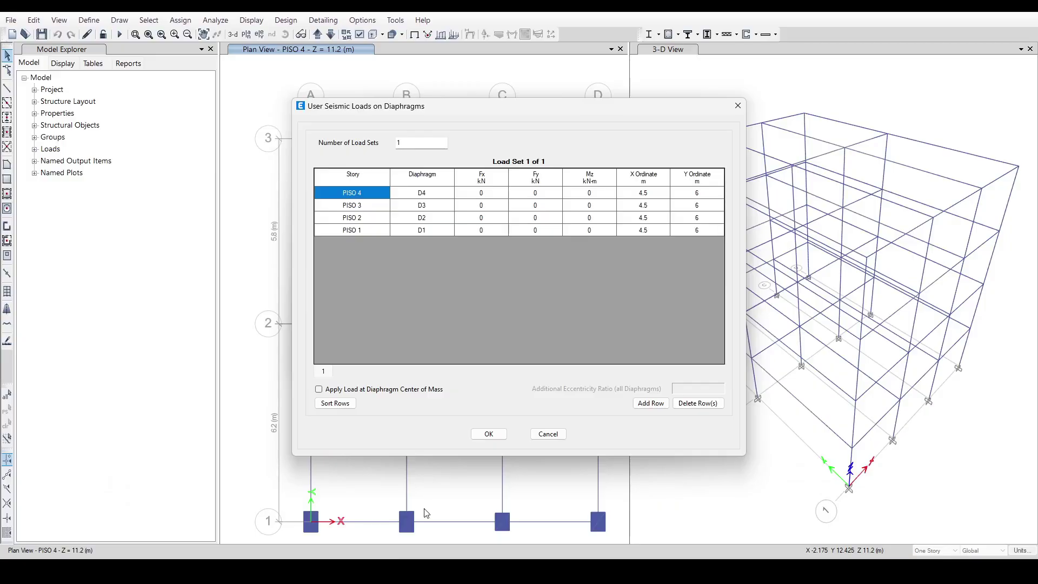
click(481, 193)
key(ctrl+v)
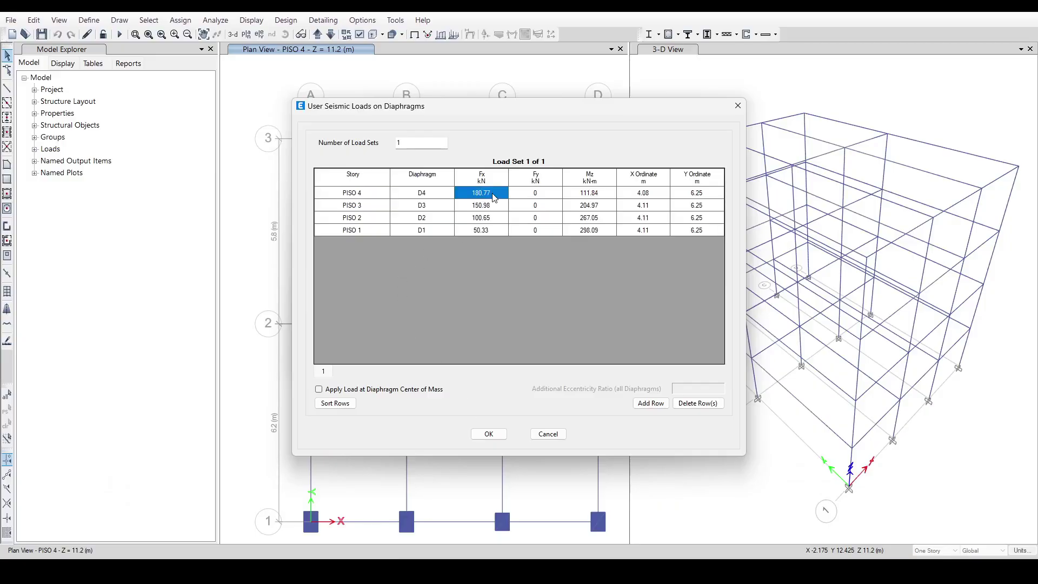
click(487, 435)
- Open the lateral loads of pattern Ey and copy the Ey_FHE forces, moments and coordinates of levels 4 to 1 from the Excel workbook
click(374, 318)
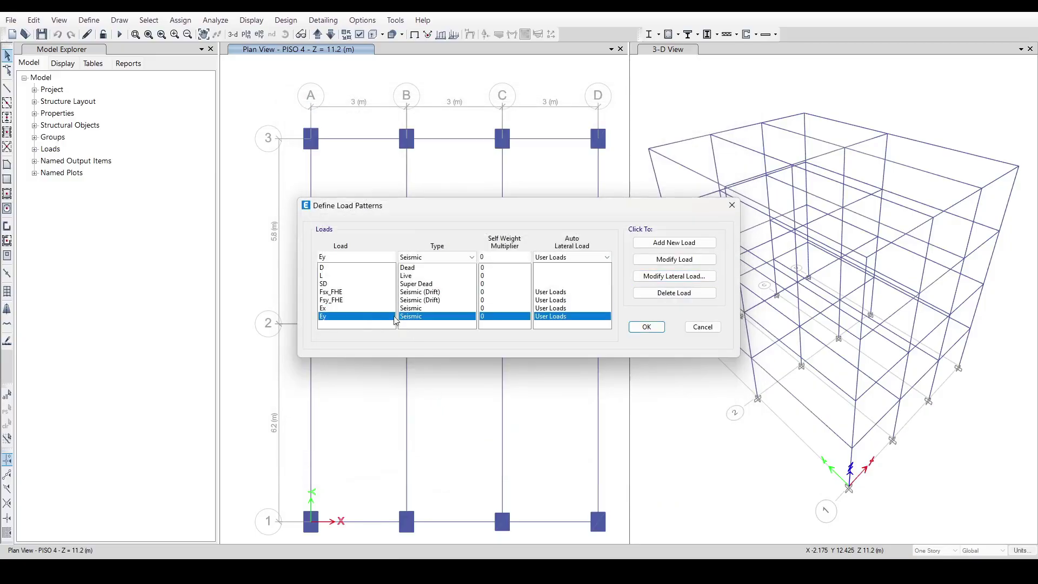
click(703, 277)
key(alt+Tab)
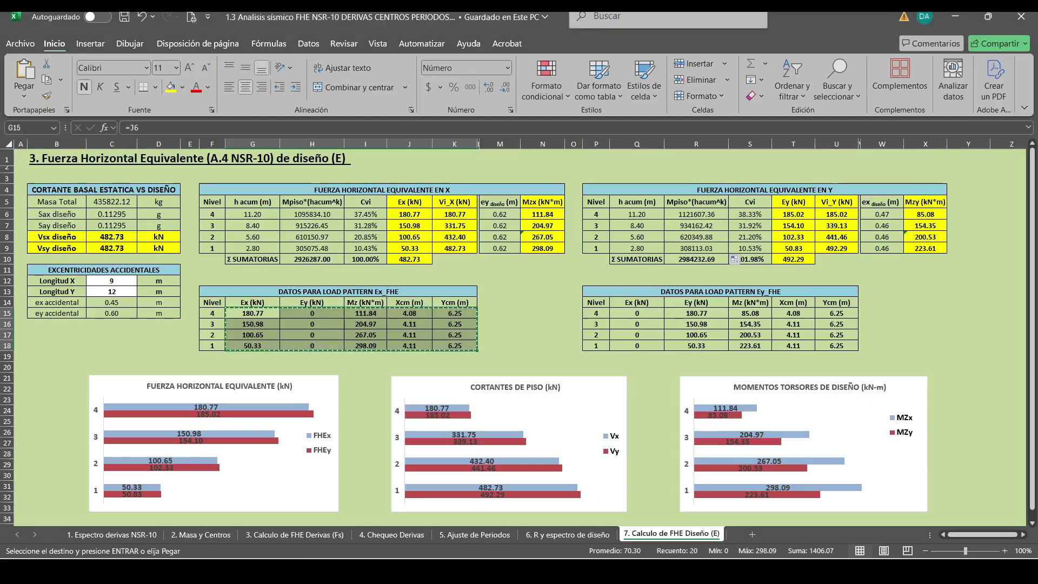
drag(639, 313, 837, 346)
key(ctrl+c)
key(alt+Tab)
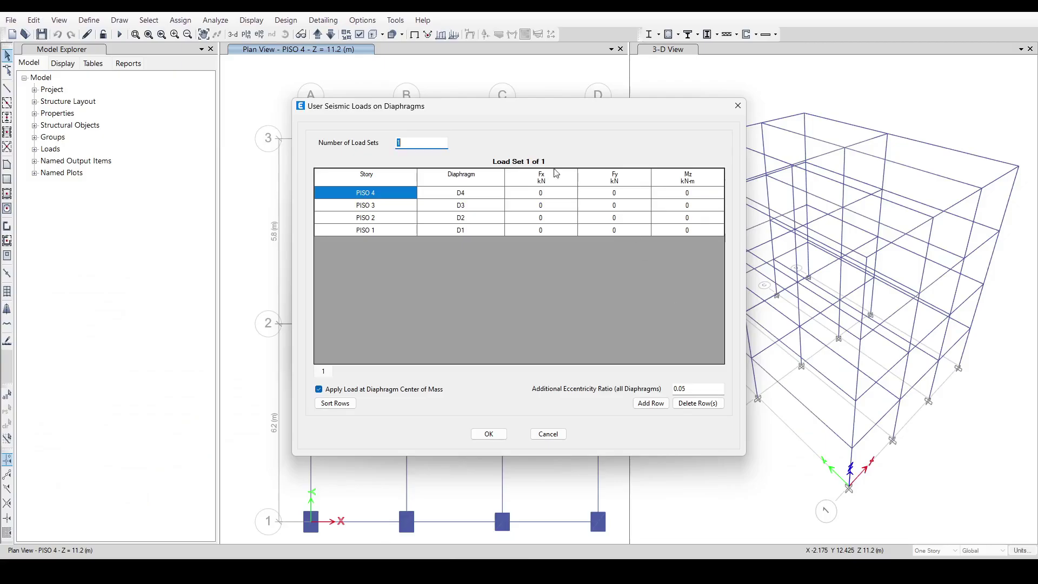
- Turn off loading at the diaphragm centre of mass for Ey and paste the copied Ey_FHE data into its diaphragm load table
click(318, 389)
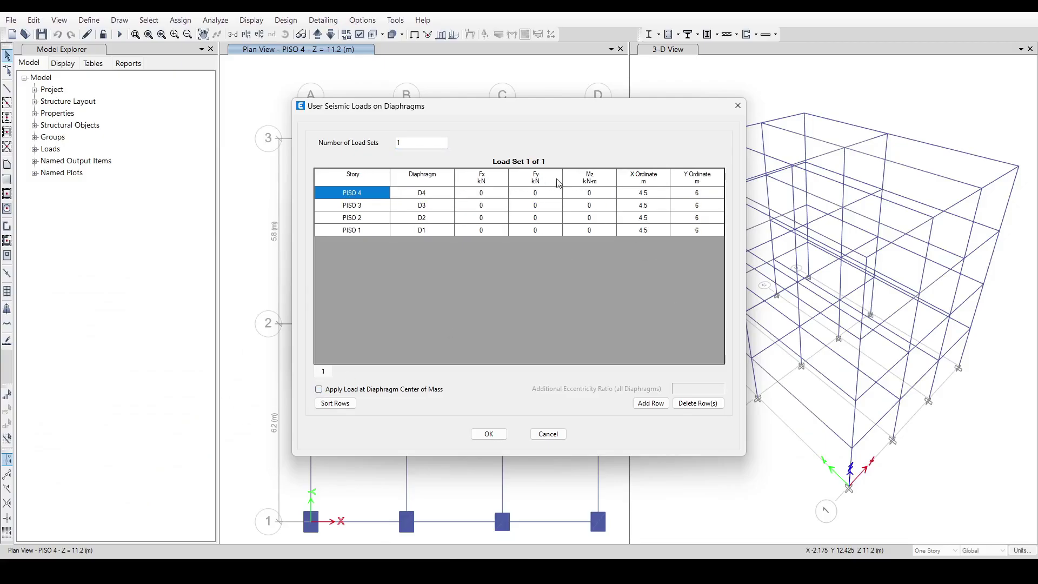
click(498, 194)
key(ctrl+v)
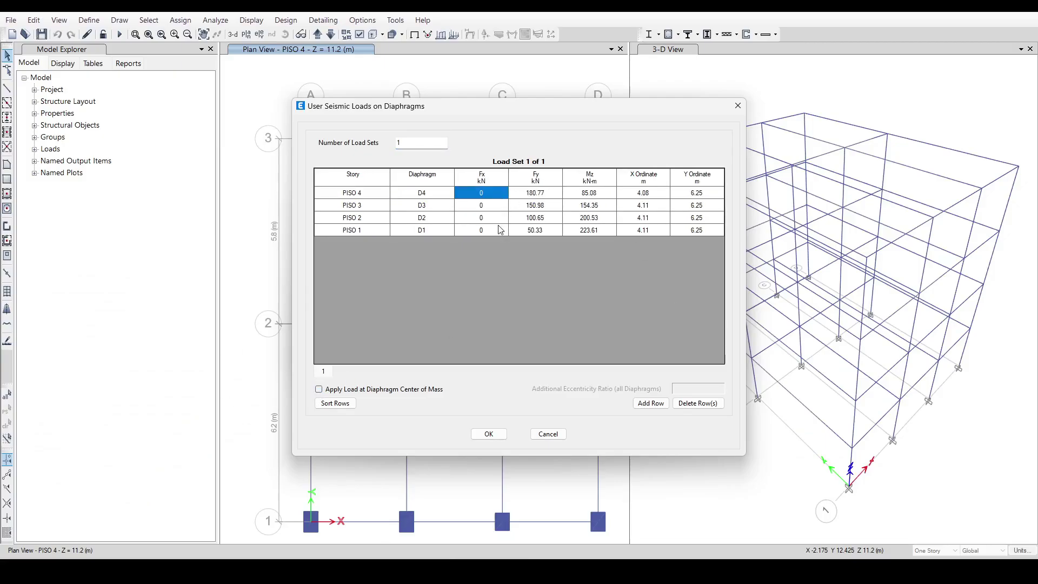
click(489, 434)
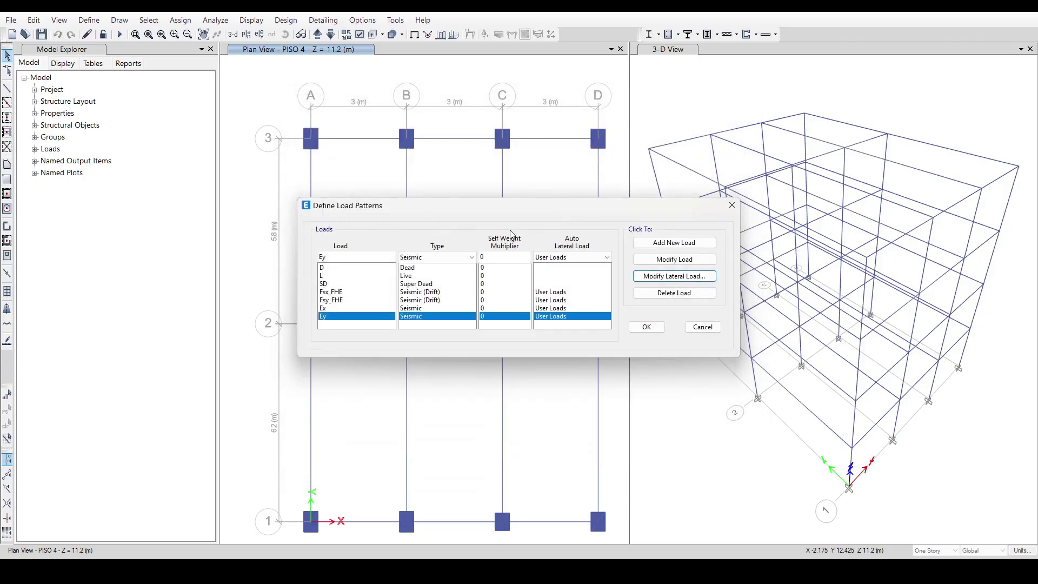
- Check the Ex and Ey entries, accept the load pattern definitions and save the model
click(342, 311)
click(337, 316)
click(648, 331)
click(646, 327)
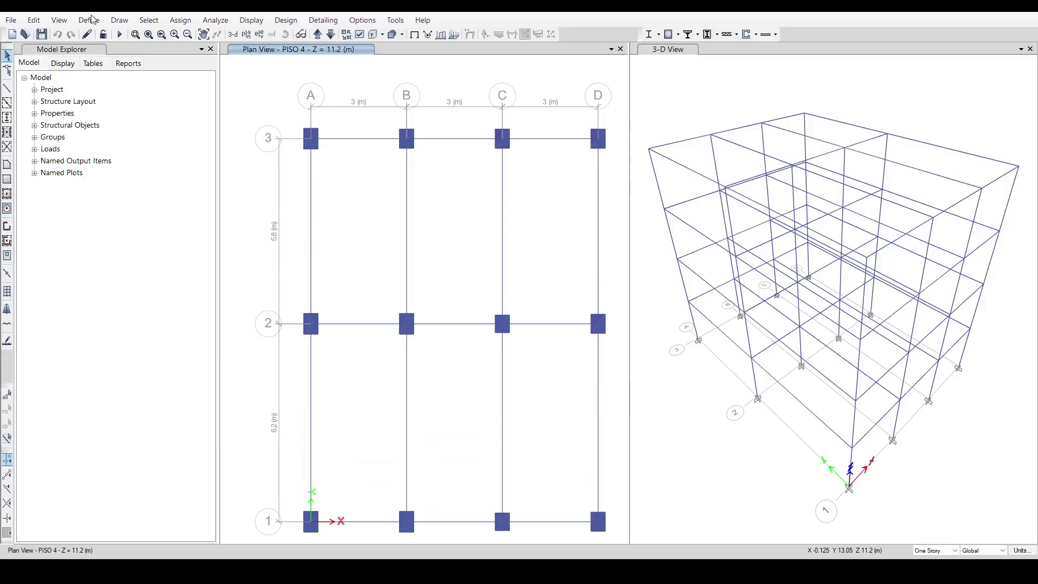
click(41, 34)
- Clear the copied range in the Excel workbook, return to ETABS and save the model again
key(alt+Tab)
click(540, 335)
key(Escape)
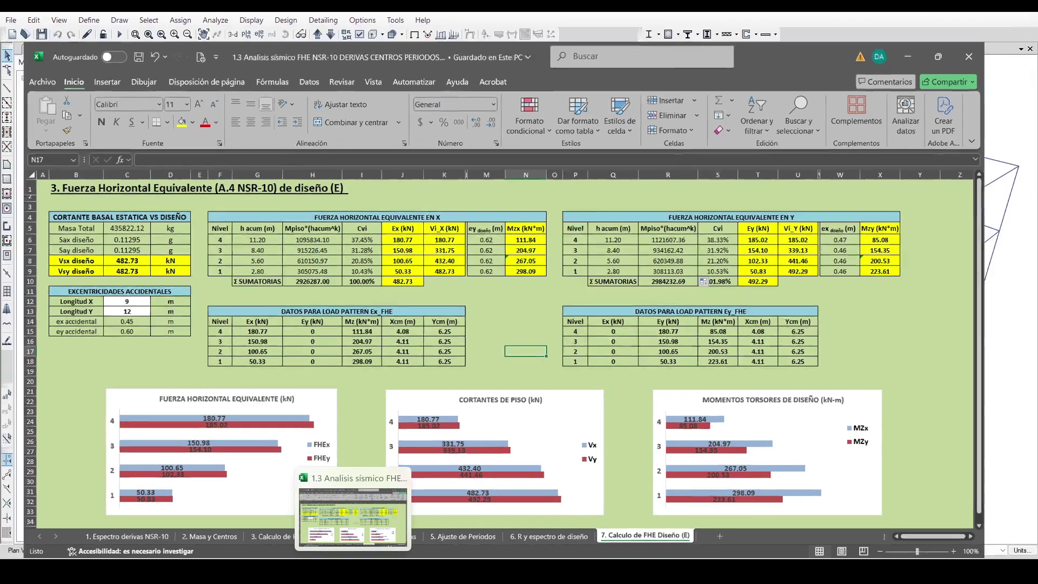
click(380, 572)
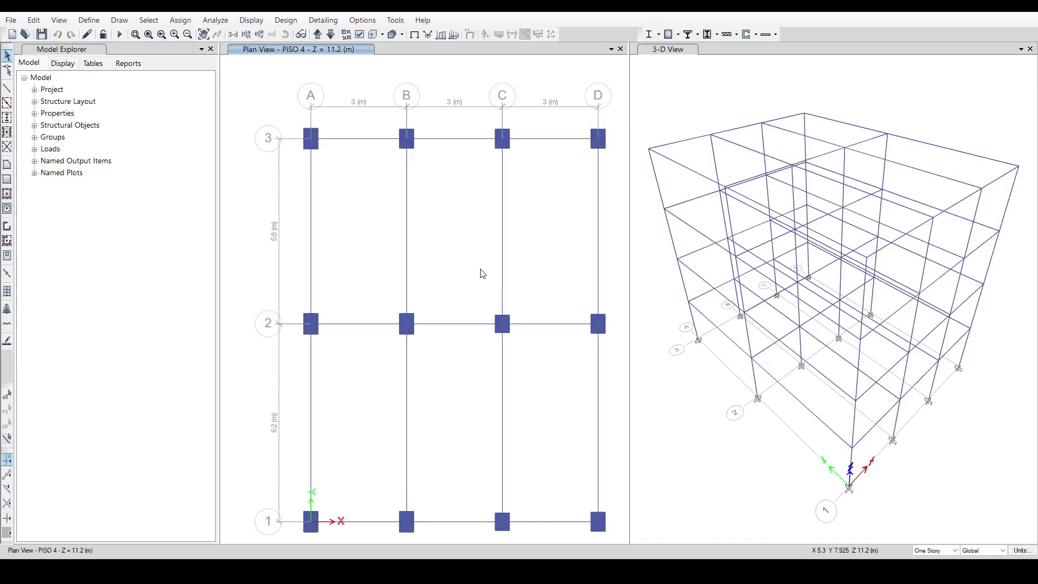
click(42, 34)
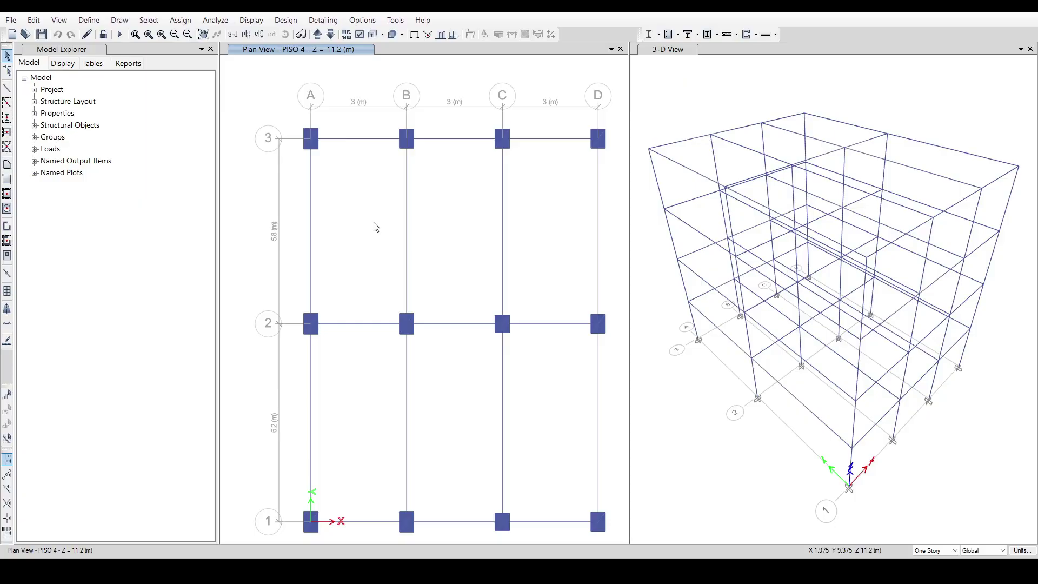
- Add a new slab property named "Losa carga" and assign it the 21 MPa concrete material
click(88, 20)
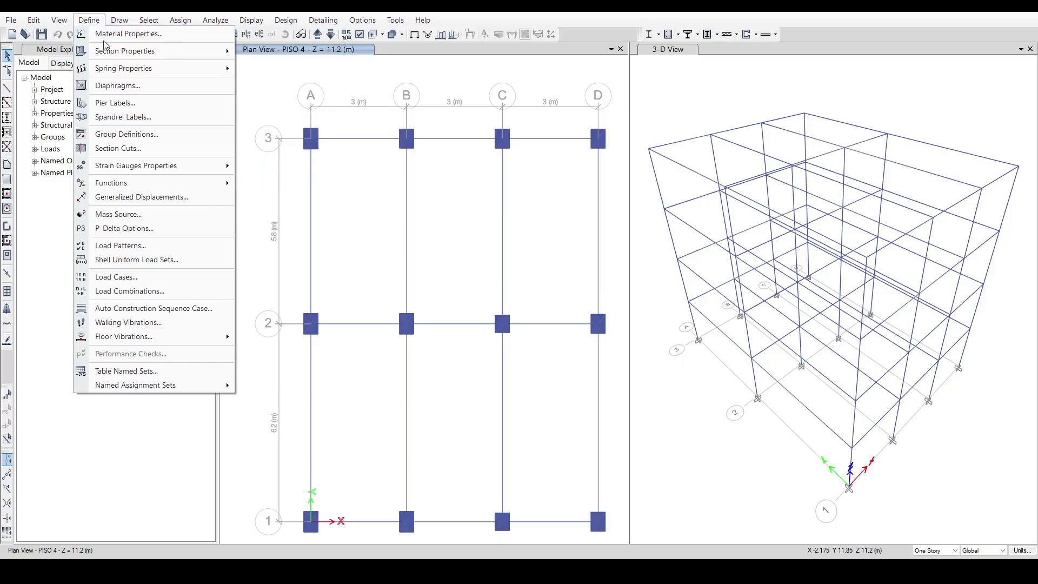
mouse_move(110, 51)
click(266, 88)
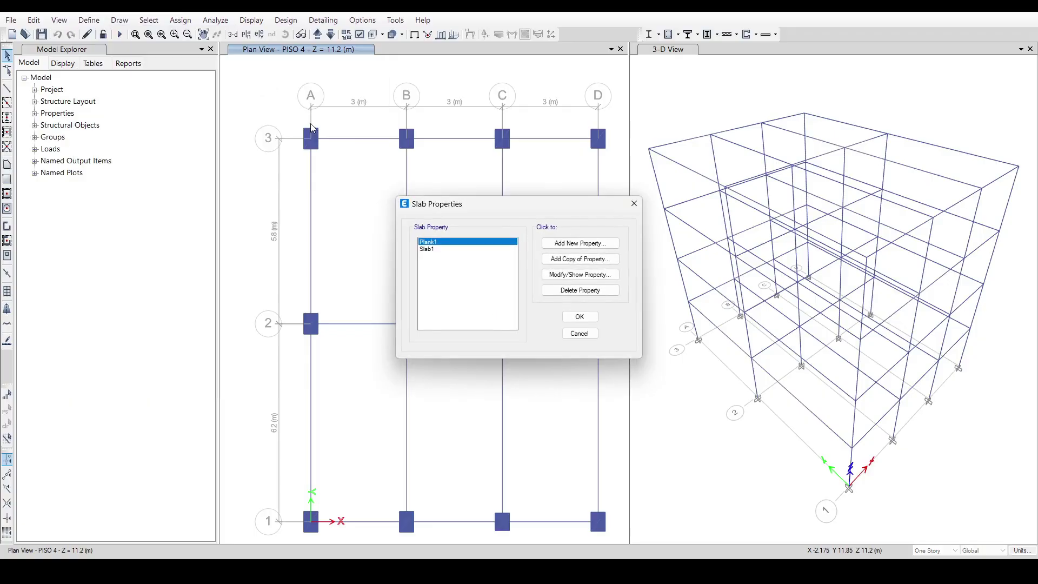
click(580, 244)
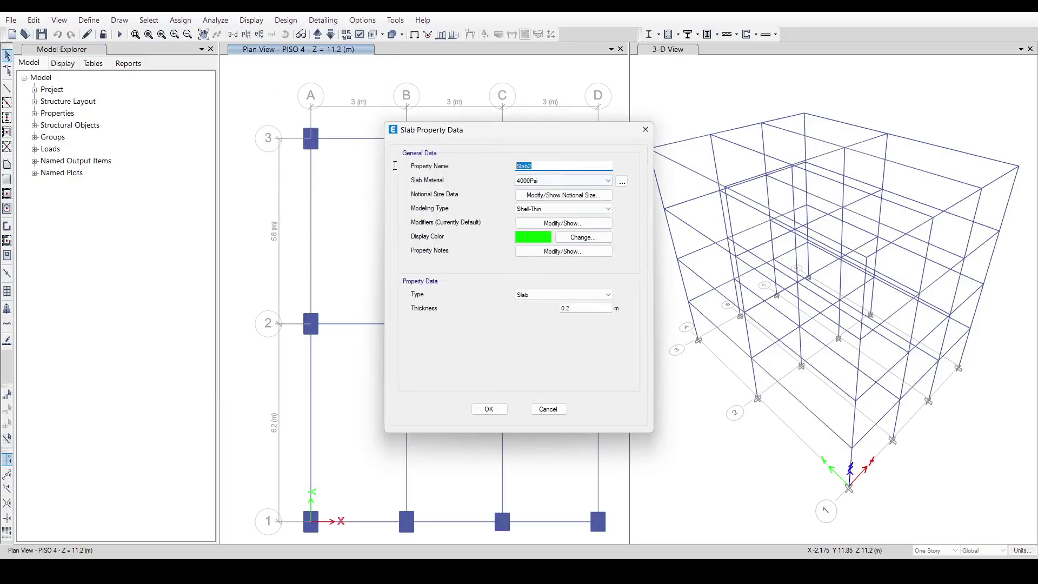
text(Losa carga)
click(542, 180)
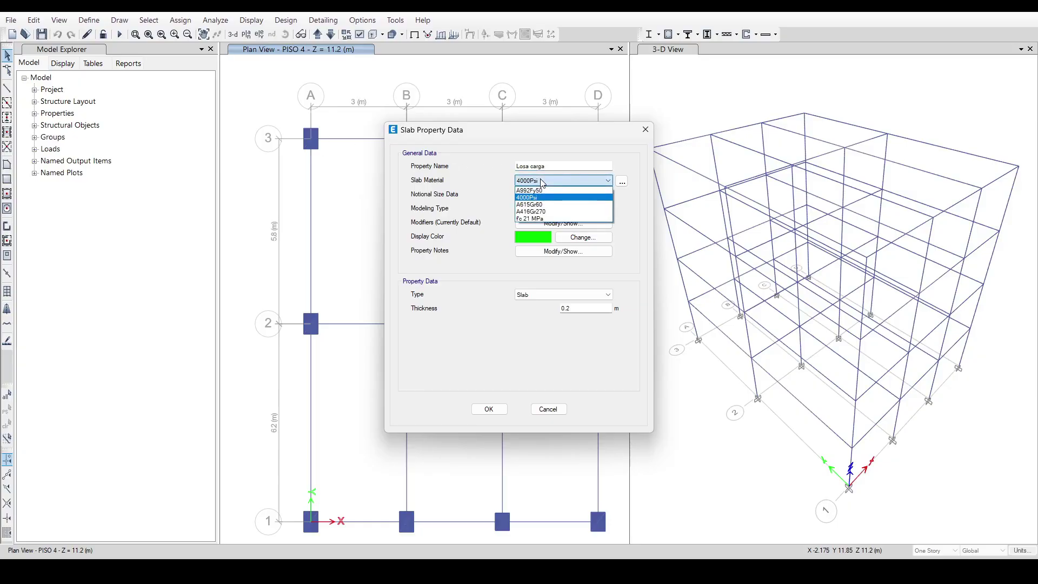
click(536, 218)
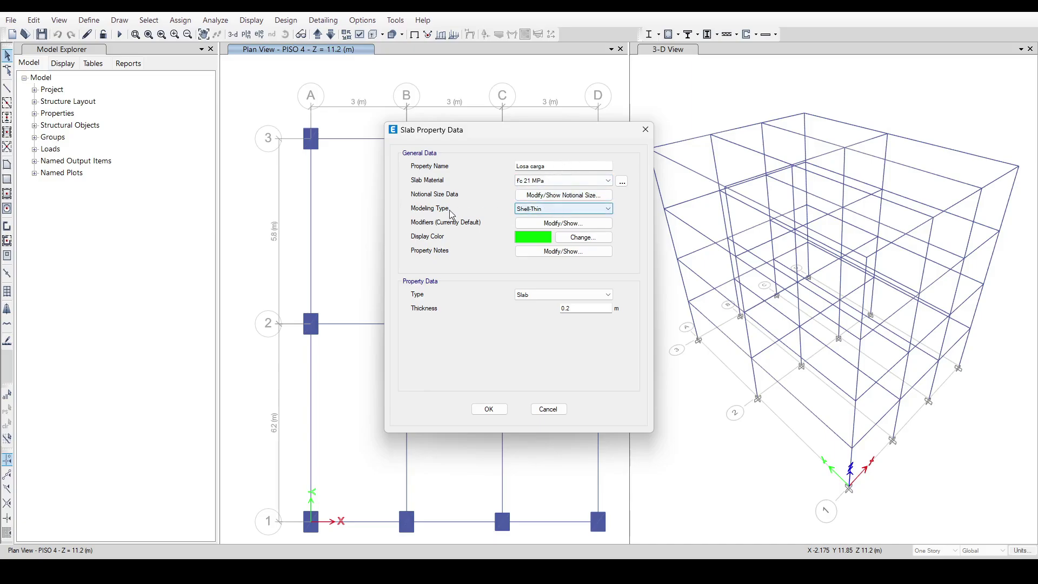
- Model the Losa carga slab as Membrane with special one-way load distribution, using the Slab type
click(534, 213)
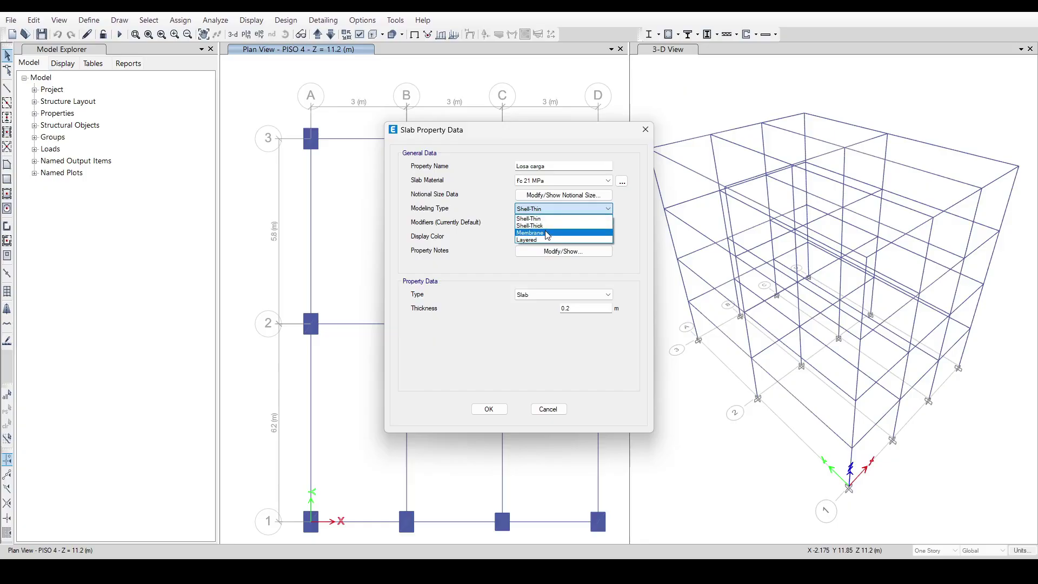
click(547, 233)
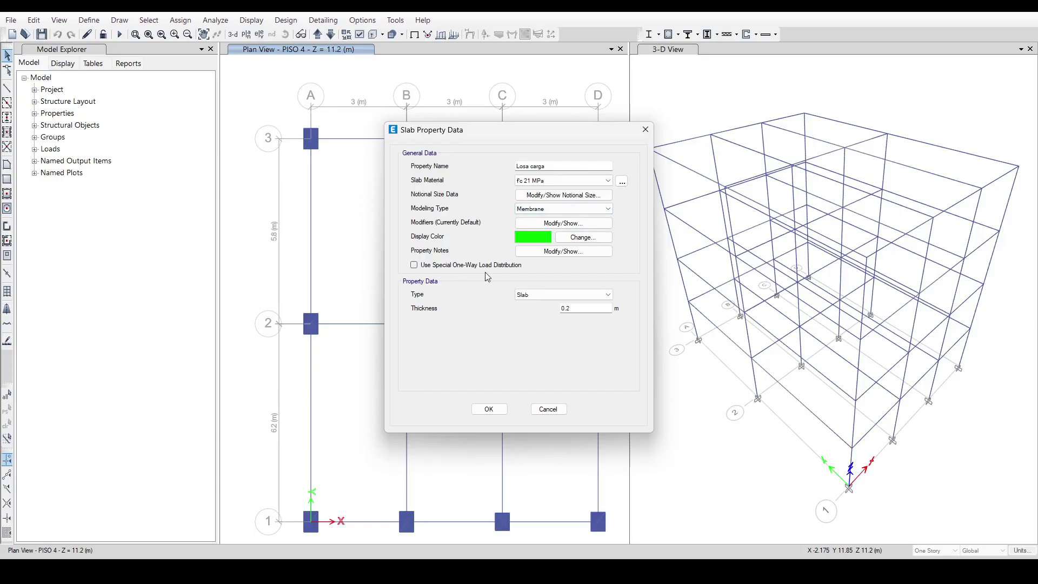
click(415, 266)
click(591, 296)
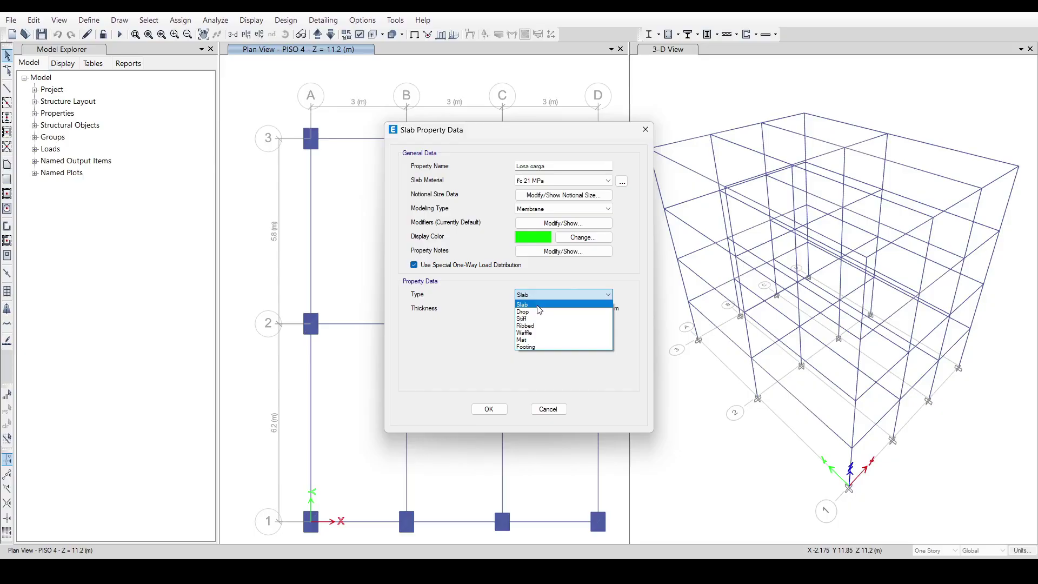
click(539, 305)
- Set the Losa carga thickness to a practically zero value in metres, a long decimal of zeros ending in 1
click(579, 307)
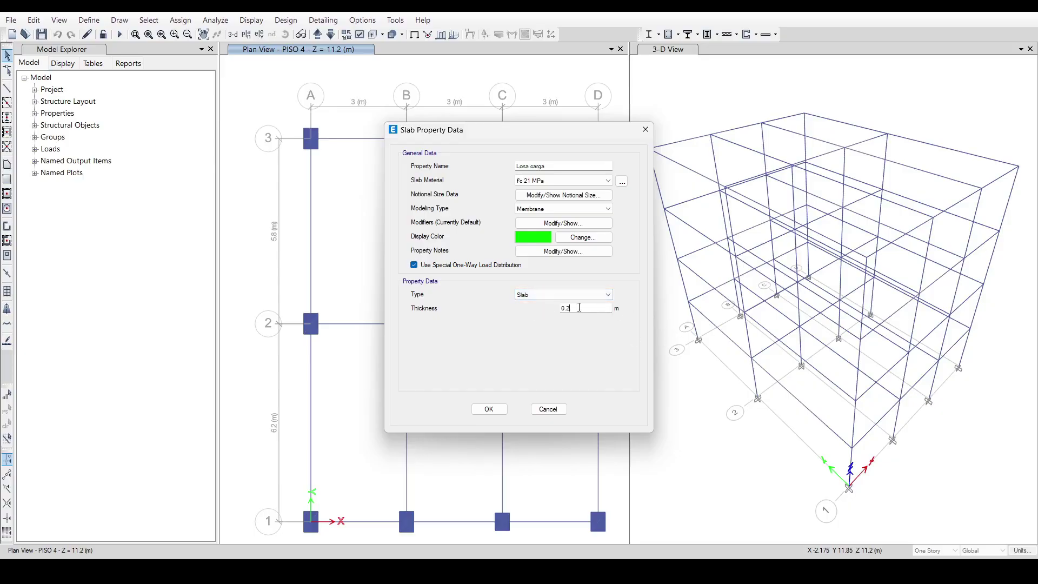
drag(588, 306, 293, 276)
text(0.00)
text(00000000)
text(0000001)
- Set the Mass and Weight modifiers of the Losa carga slab to 0
click(563, 222)
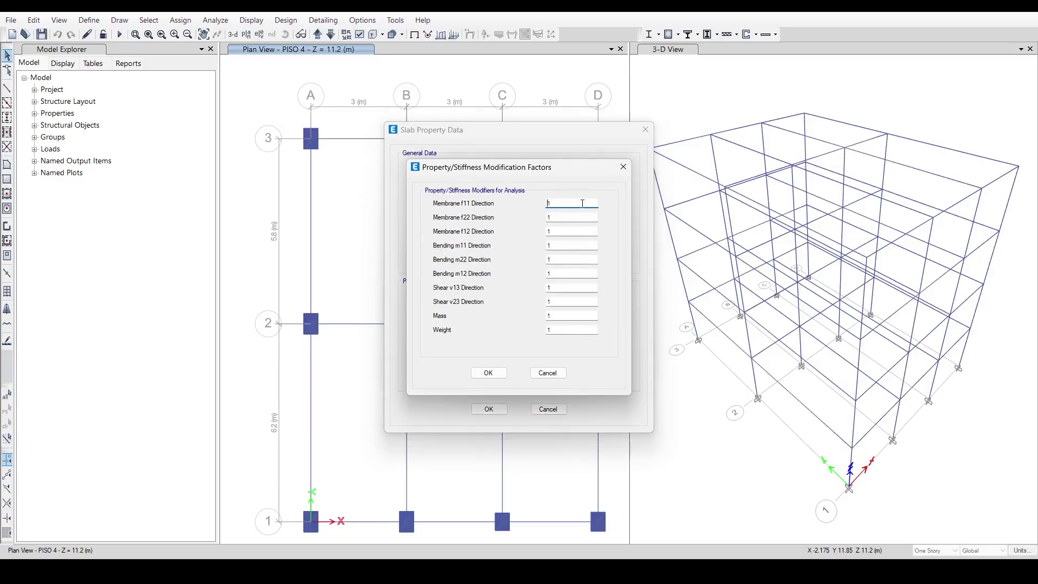
key(Tab)
double_click(568, 316)
text(0)
double_click(565, 329)
text(0)
click(498, 369)
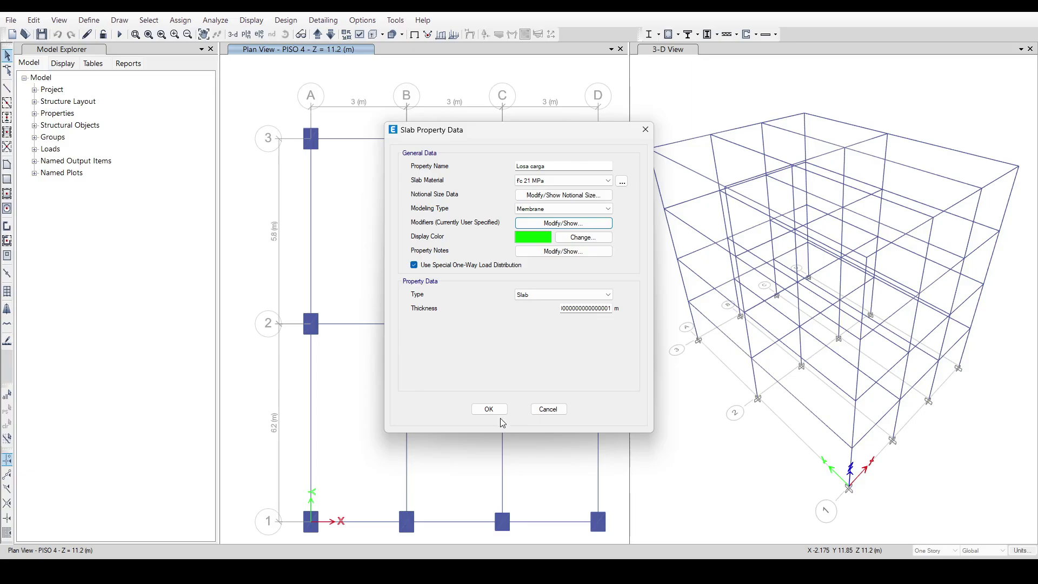
- Accept the Losa carga slab property definition and save the model
click(492, 409)
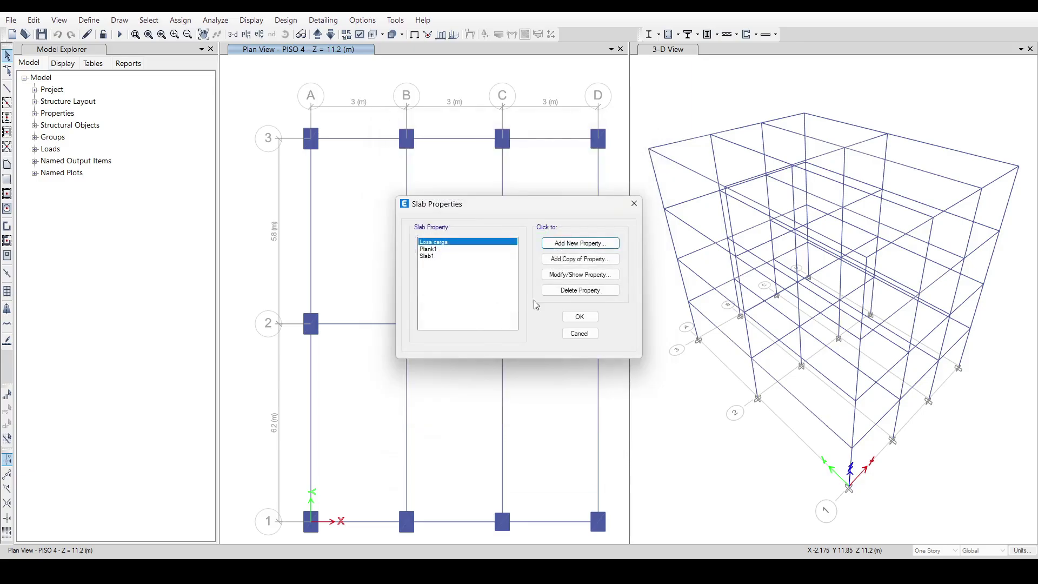
click(580, 316)
click(42, 34)
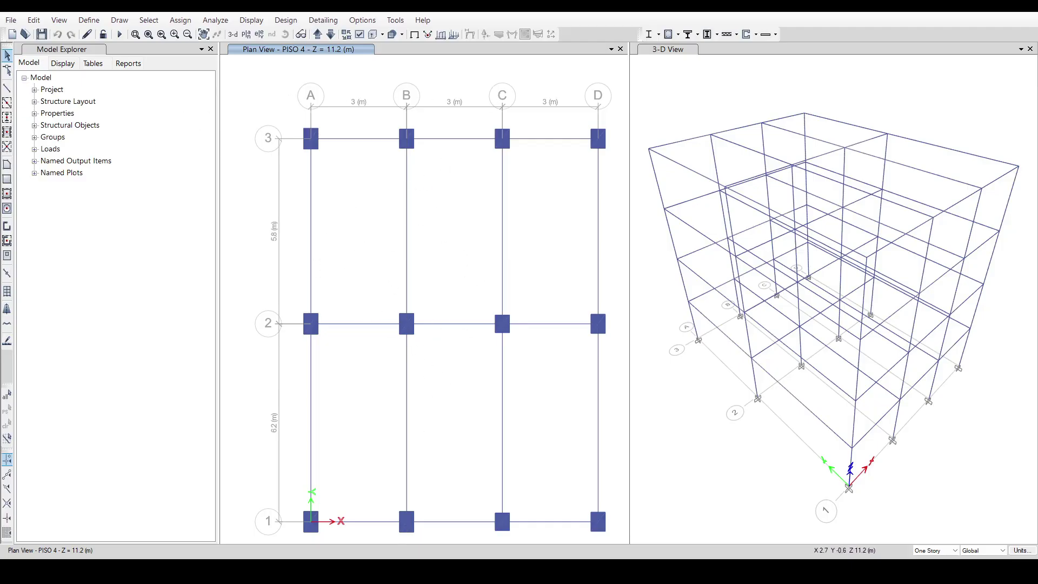
mouse_move(401, 571)
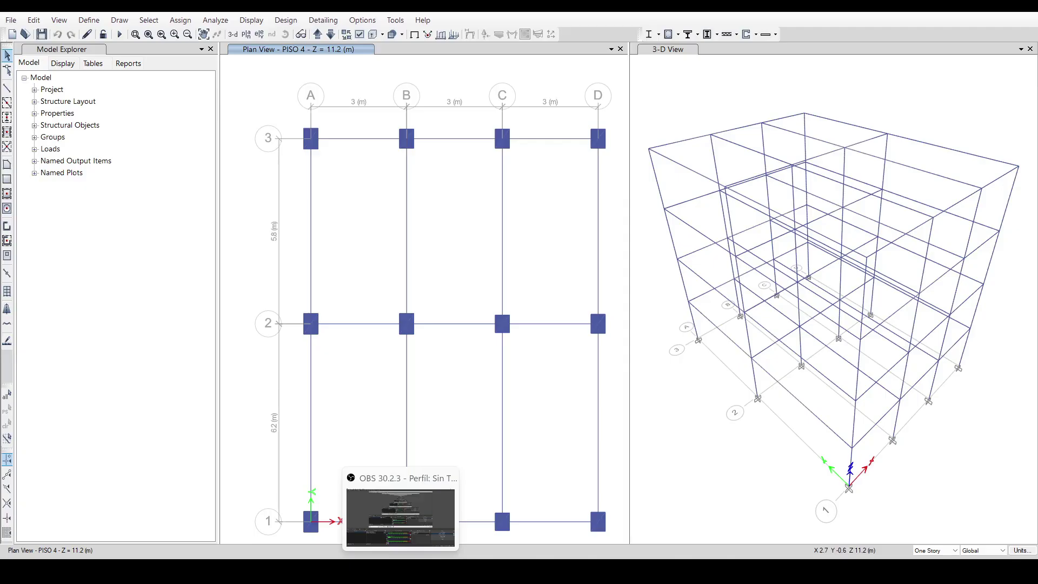
click(401, 571)
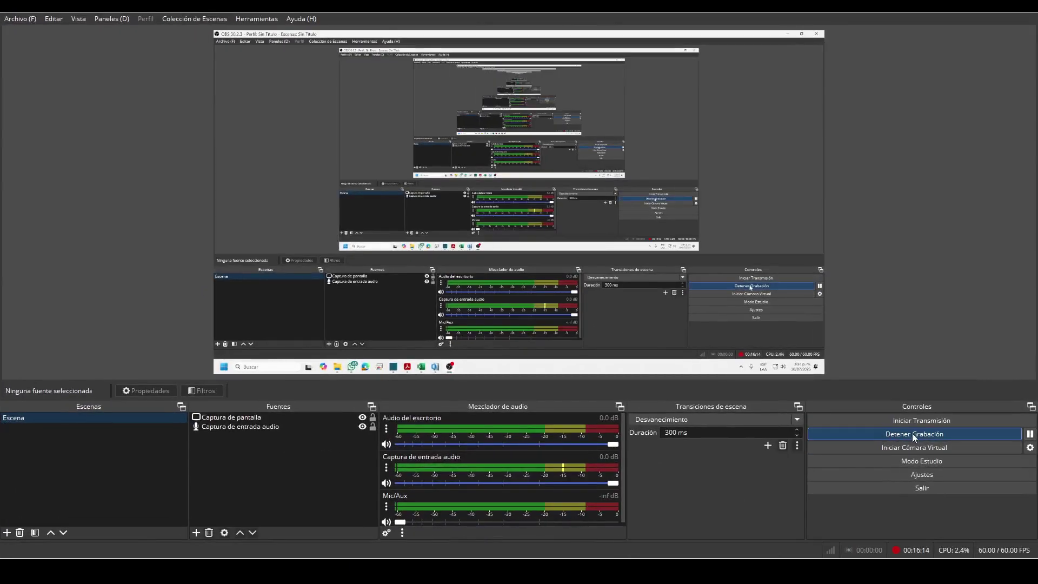
click(982, 15)
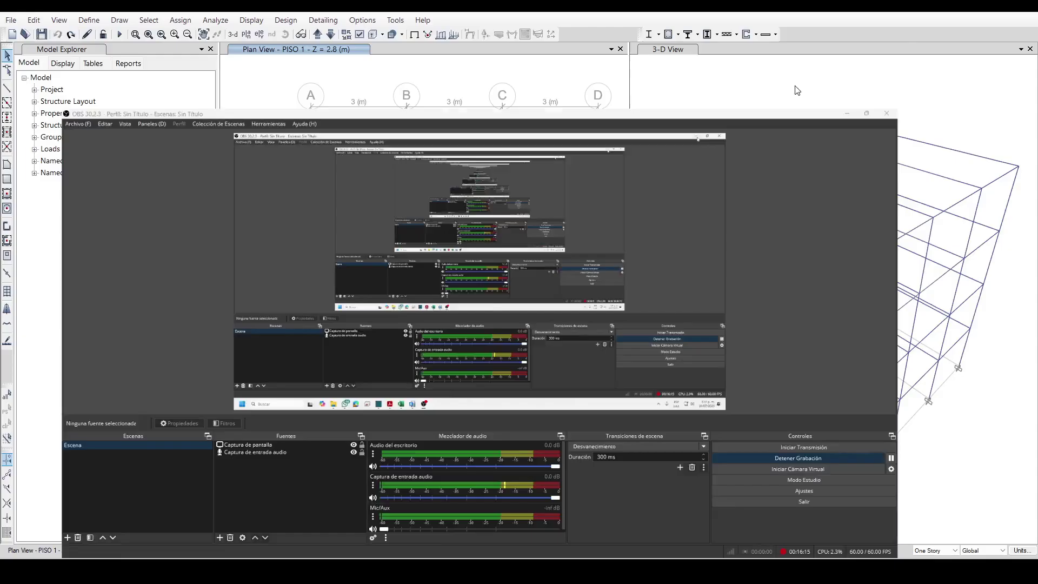
- Show the PISO 1 plan at Z = 2.8 m and set editing to apply to Similar Stories
click(331, 34)
click(318, 34)
click(947, 552)
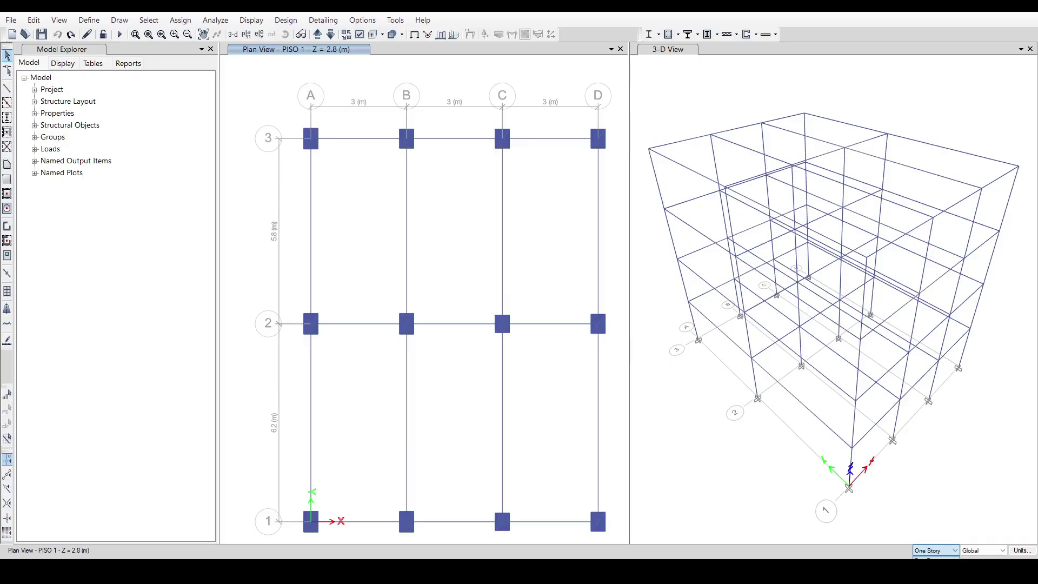
click(944, 575)
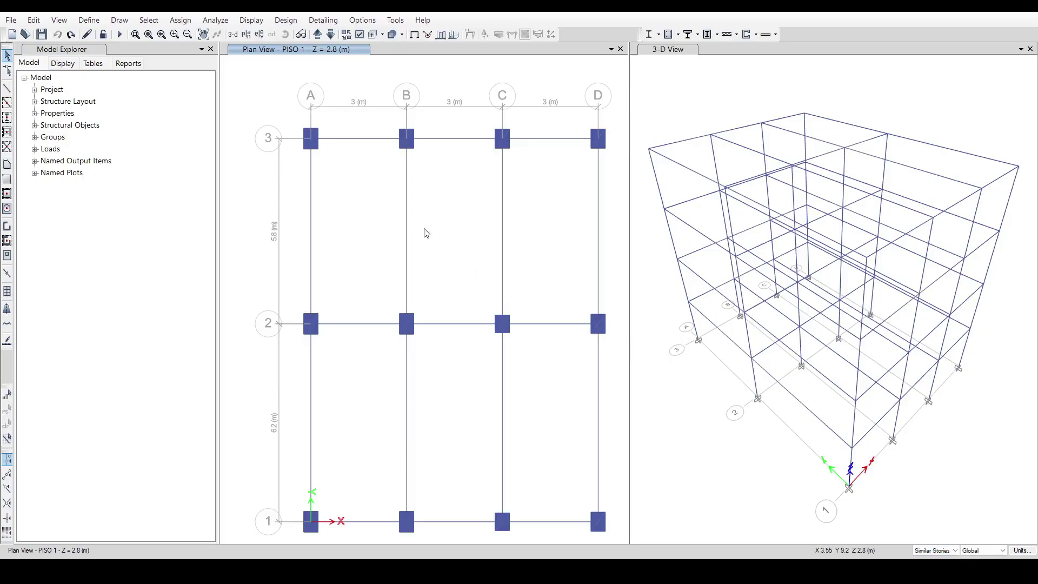
- Quick-draw Losa carga slabs in every bay between axes A-D and 1-3 on all similar stories, and refresh the view
click(7, 195)
click(167, 445)
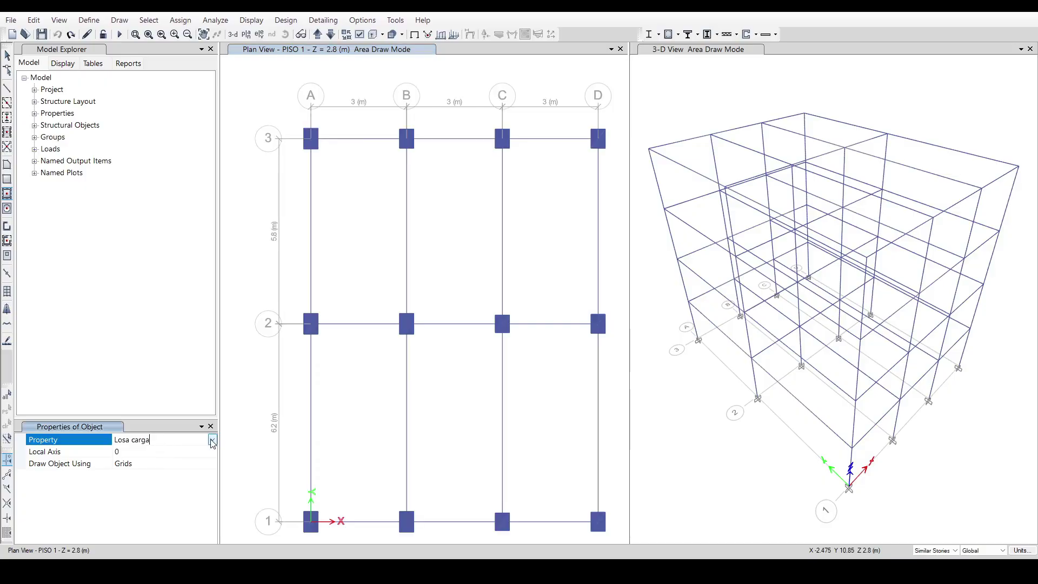
click(213, 440)
click(157, 461)
click(340, 237)
drag(295, 116, 612, 540)
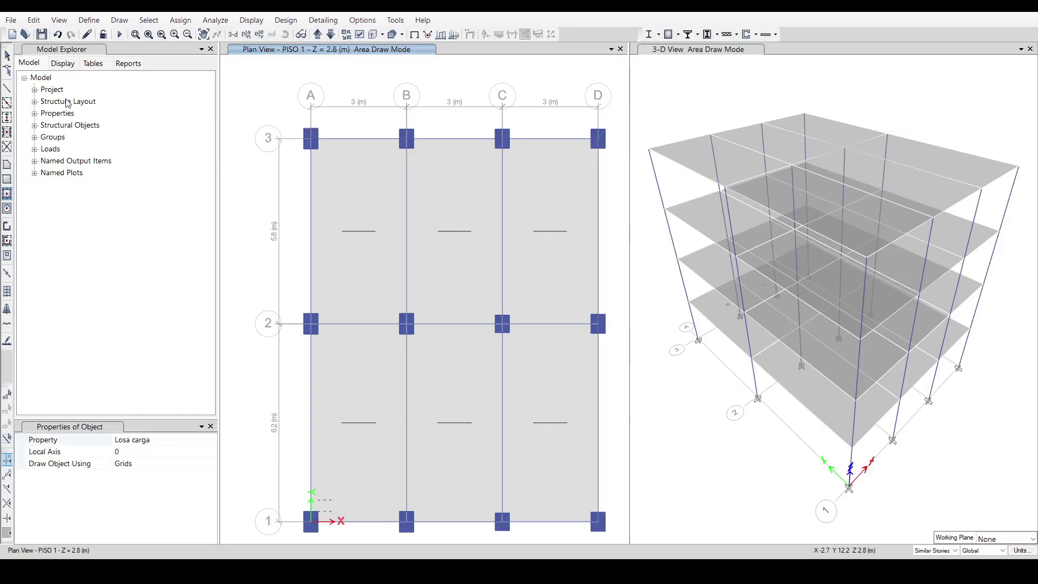
click(7, 56)
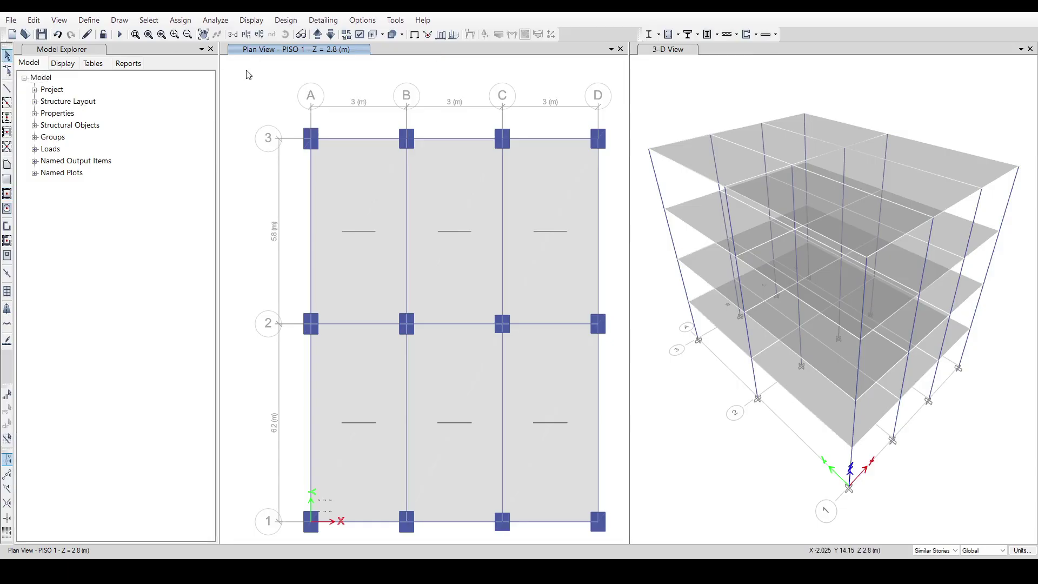
click(88, 35)
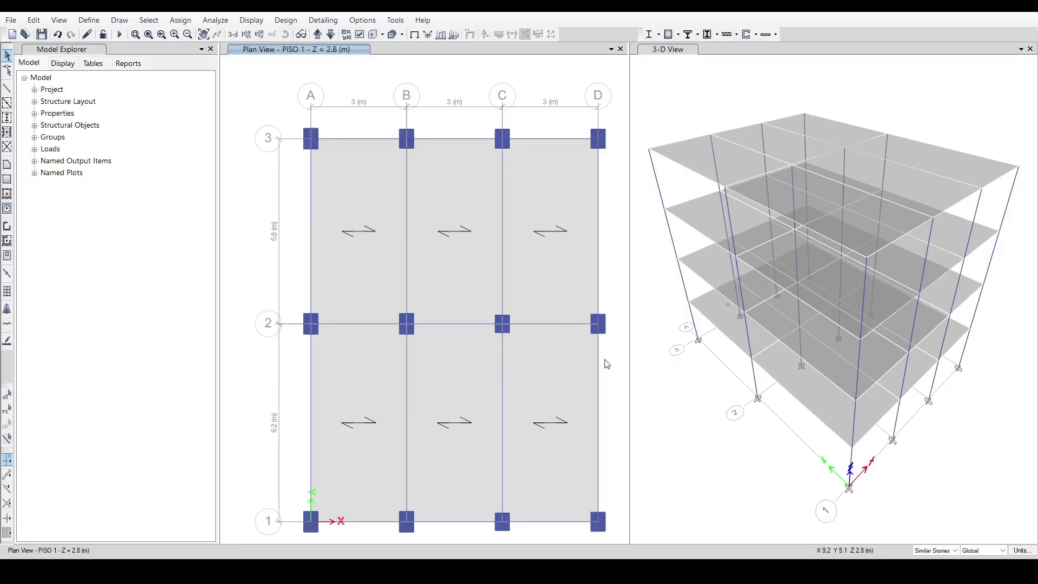
- Examine the one-way load distribution of the slab panel between axes C-D and 1-2, selecting and deselecting it as needed
click(774, 93)
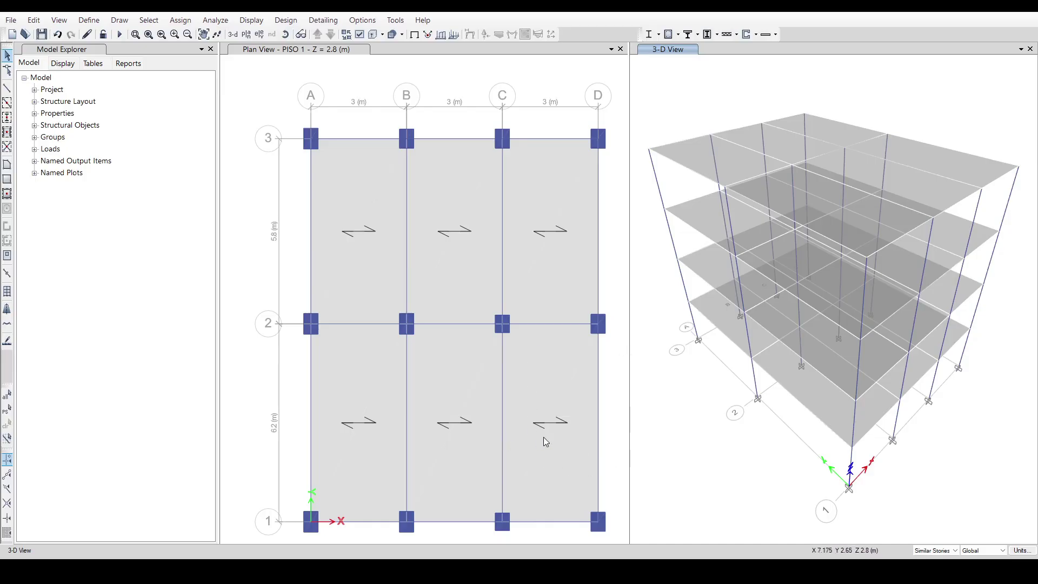
click(515, 433)
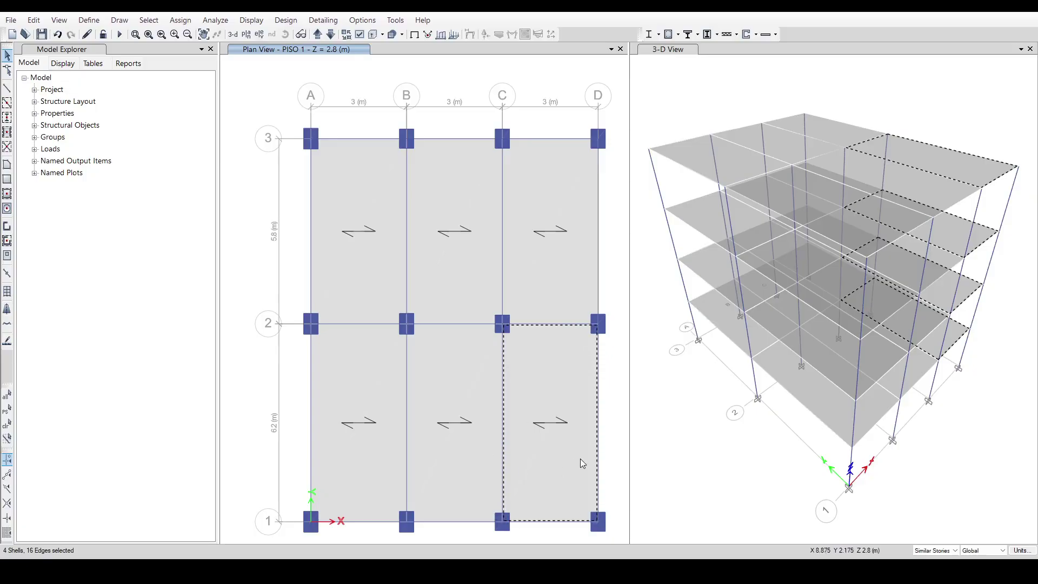
click(588, 492)
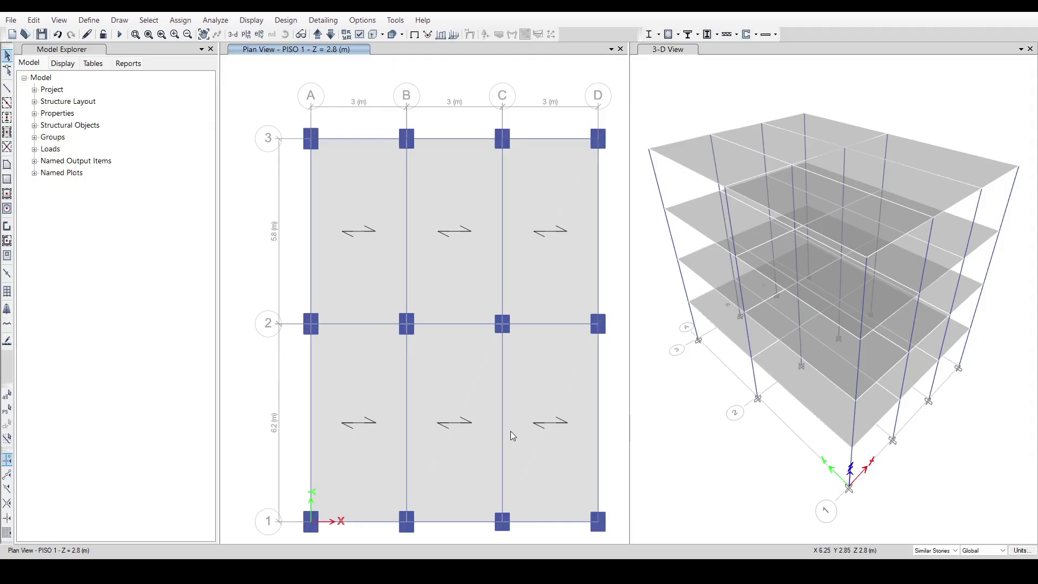
click(544, 475)
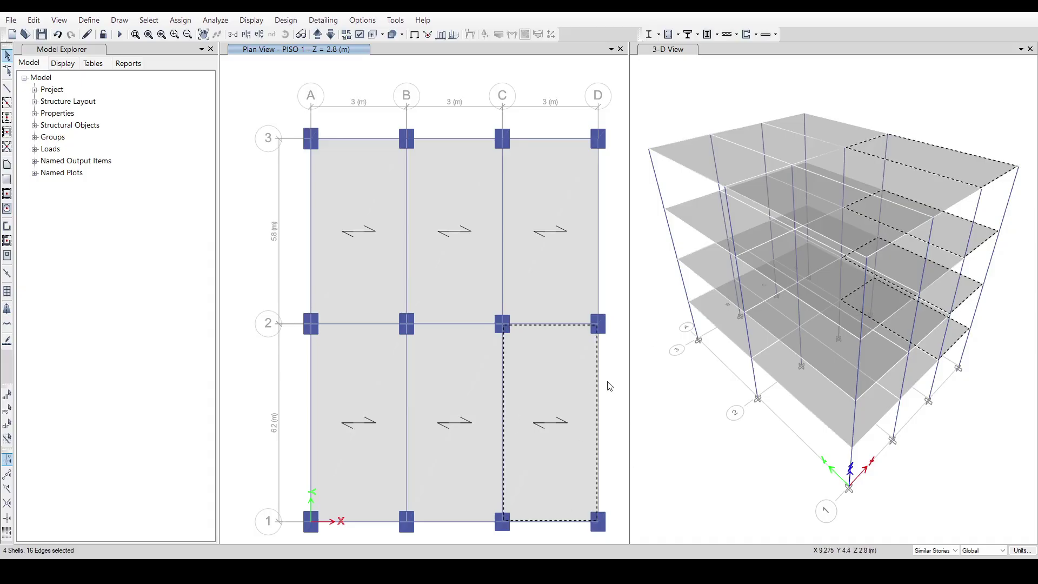
click(577, 387)
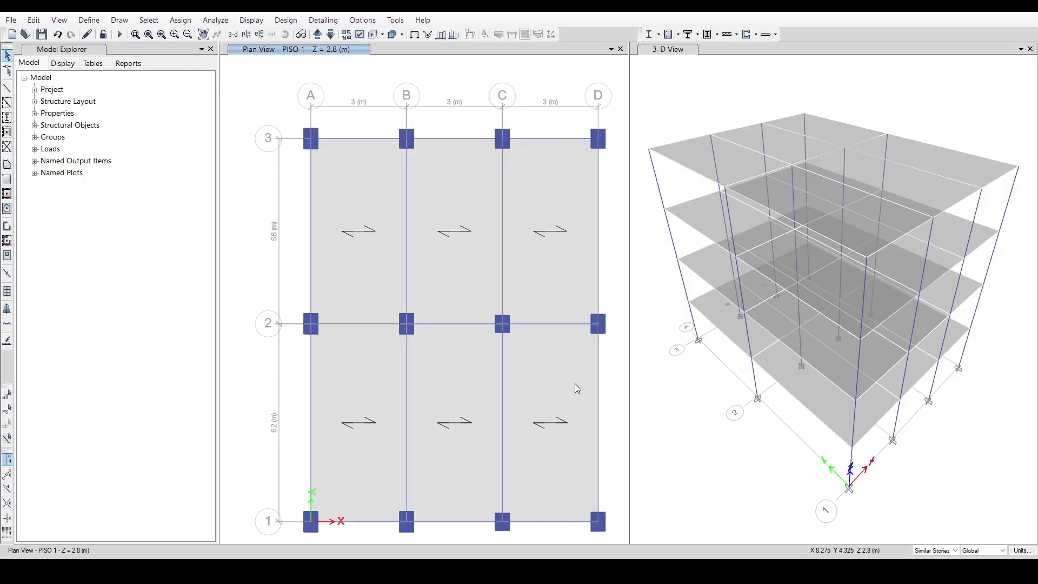
click(568, 389)
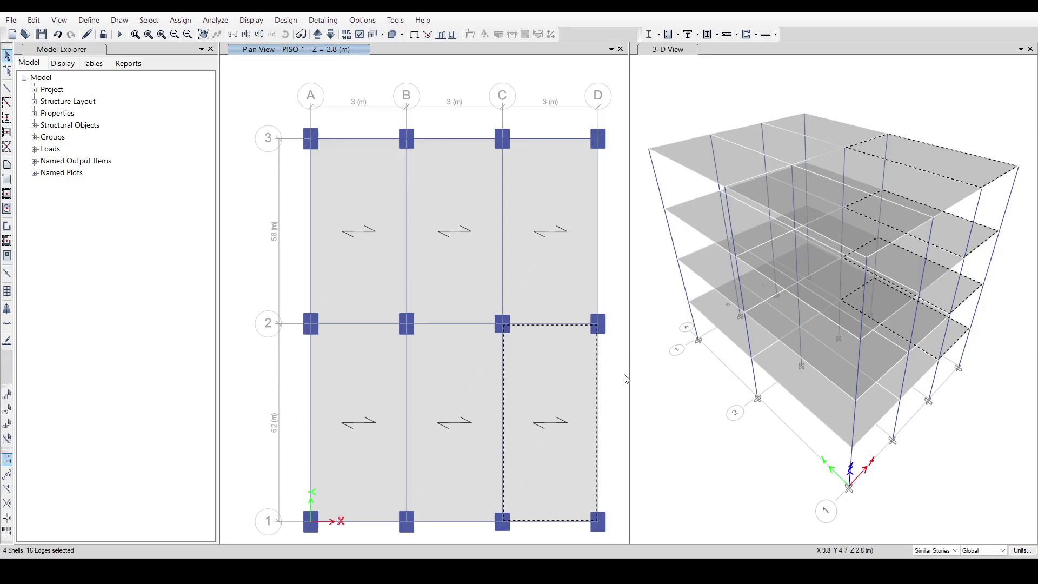
click(590, 433)
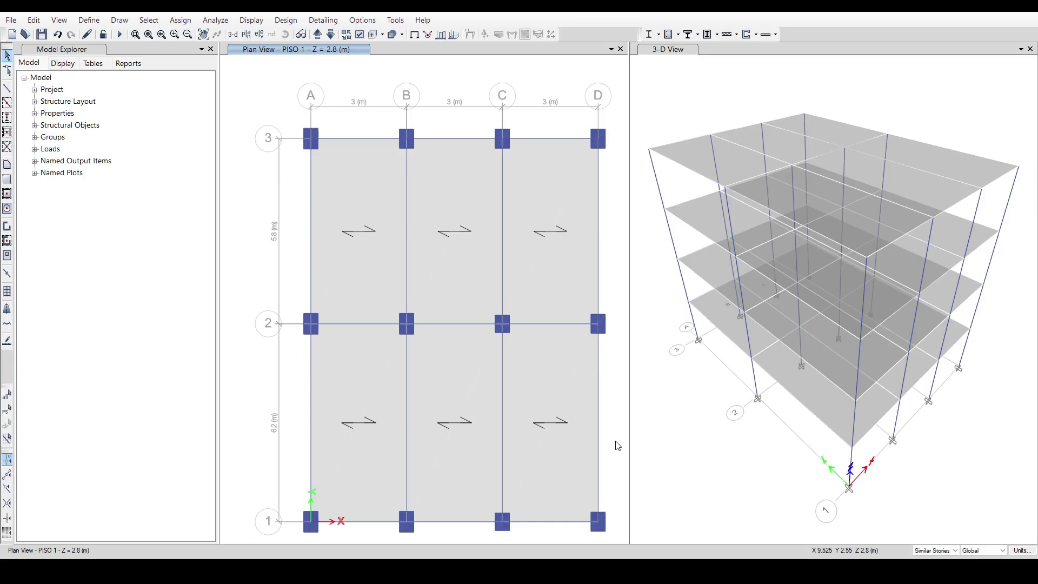
click(567, 370)
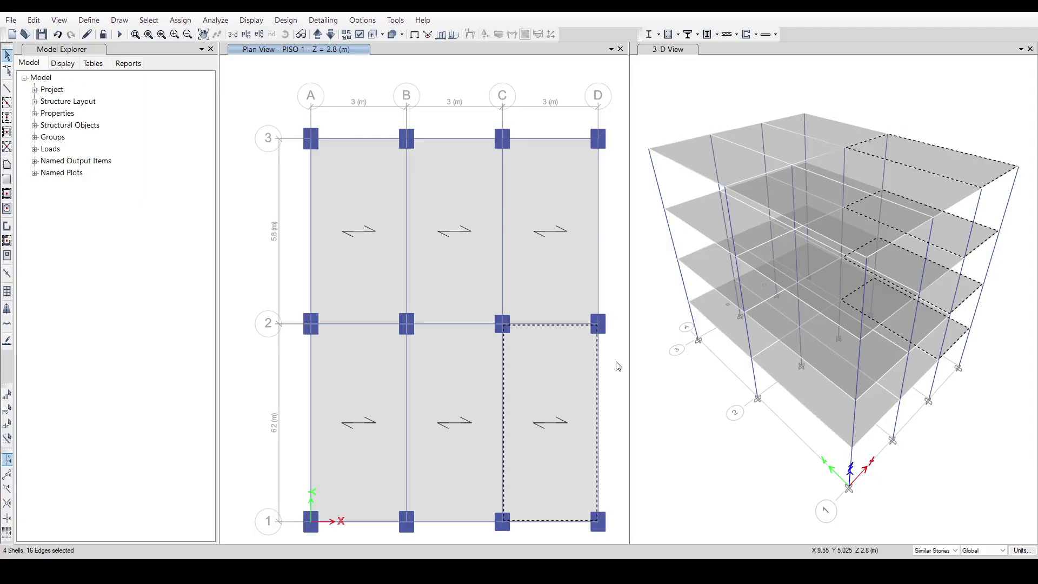
click(533, 457)
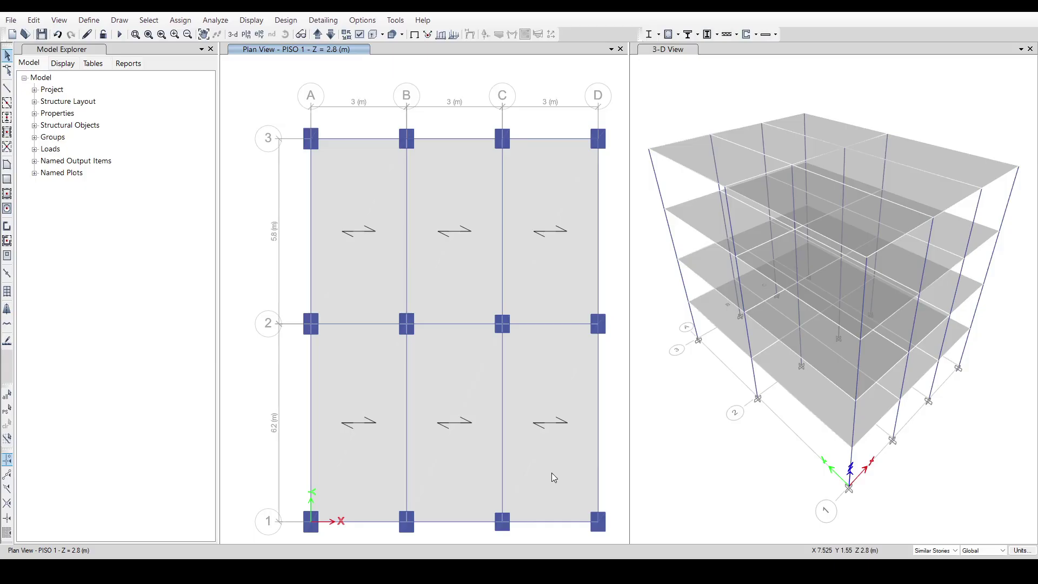
click(553, 384)
click(568, 370)
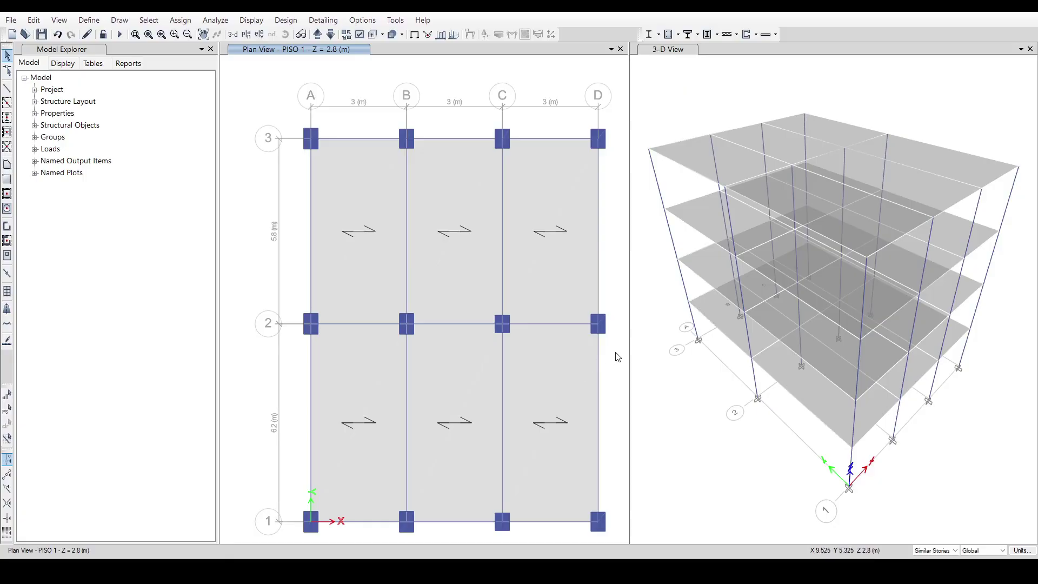
- Select all slabs in the model that have the Losa carga slab property
middle_drag(537, 271, 530, 269)
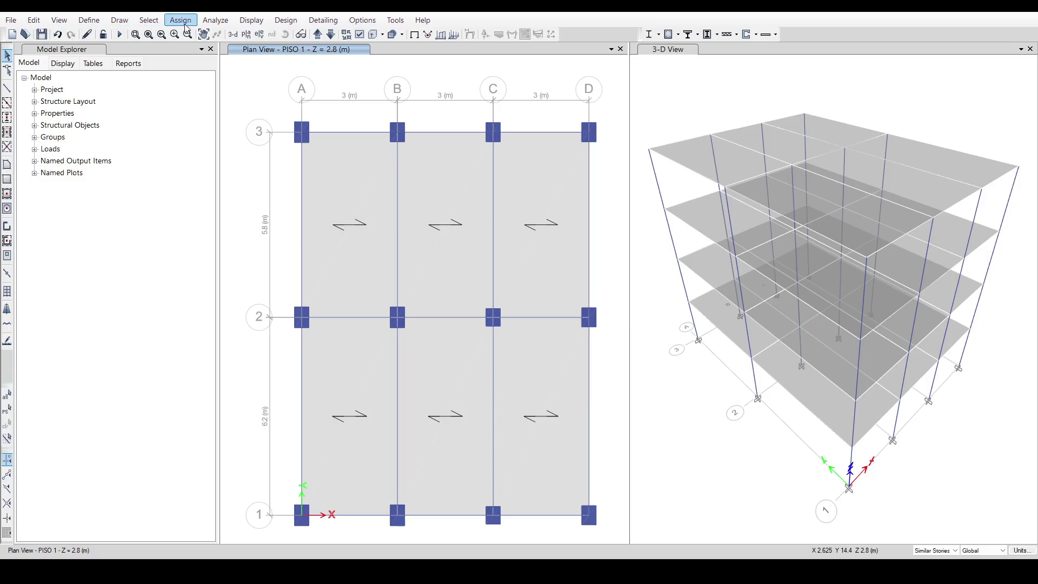
click(148, 20)
mouse_move(162, 35)
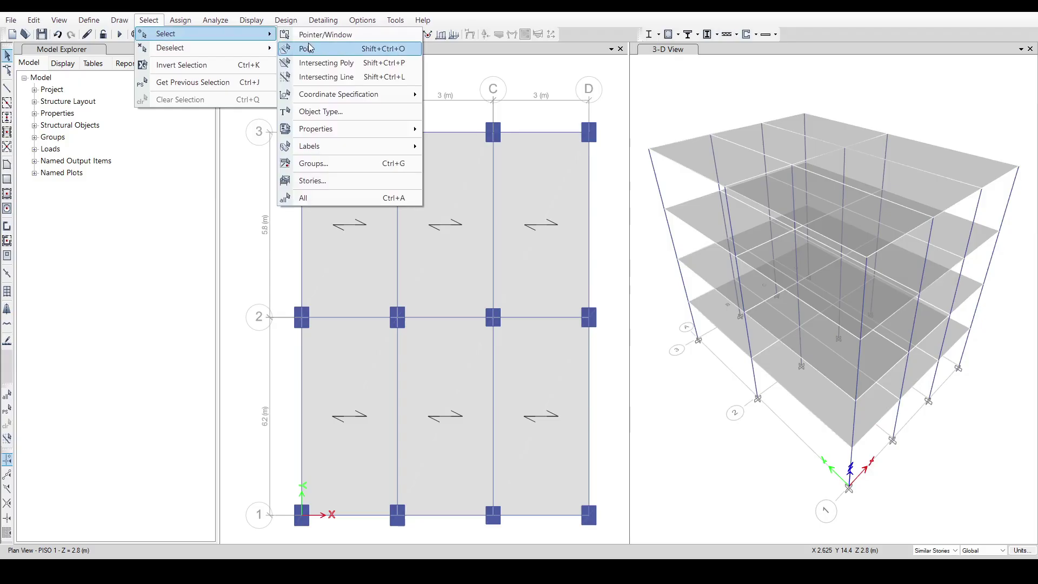
mouse_move(314, 131)
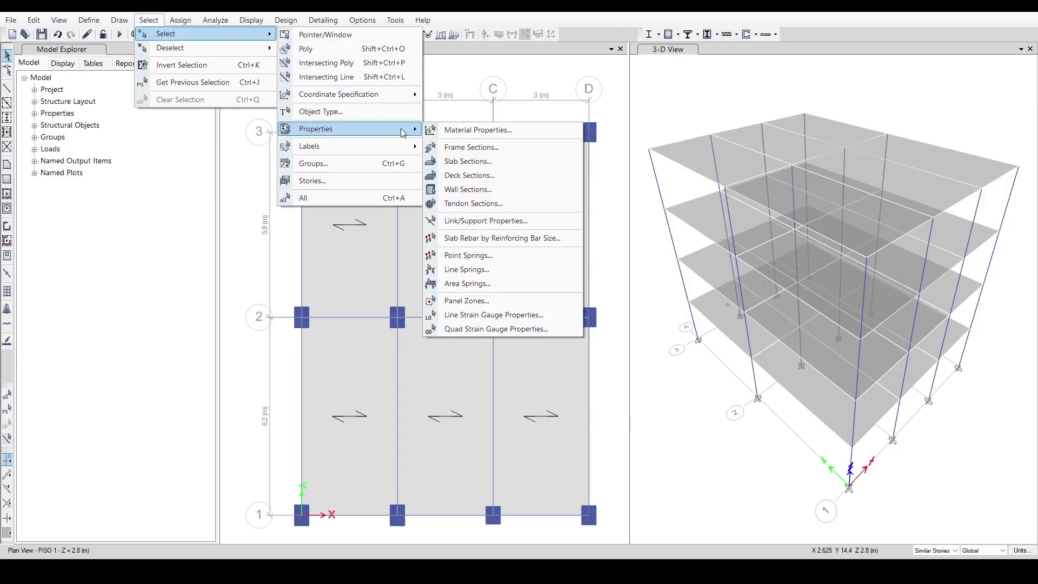
click(468, 161)
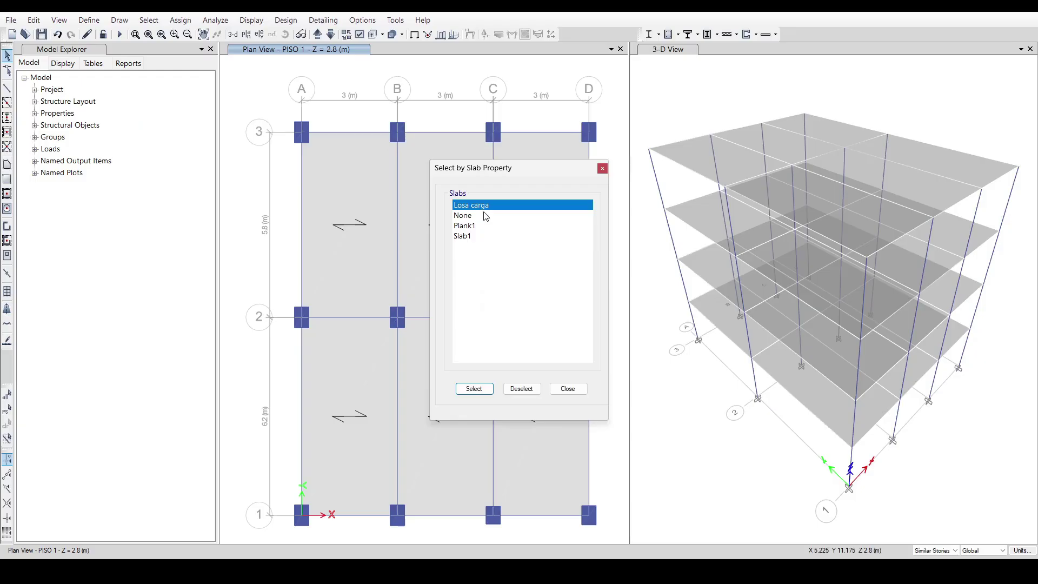
click(473, 389)
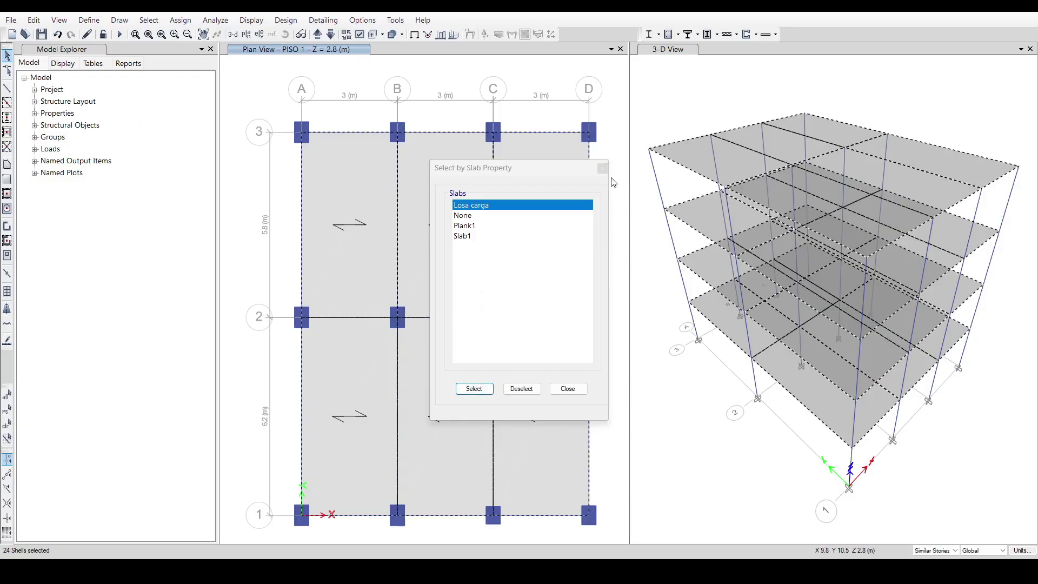
click(602, 168)
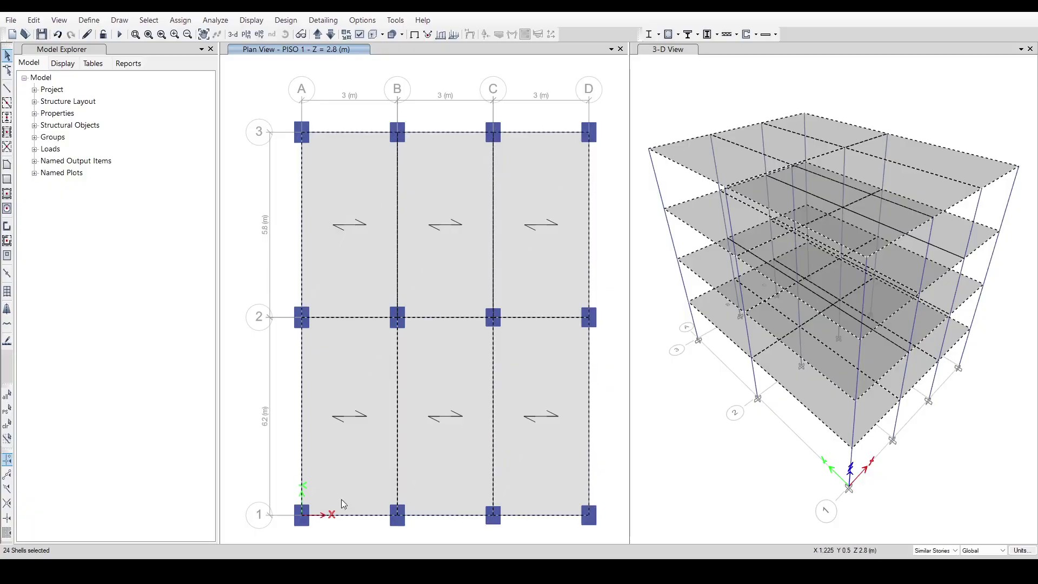
- Switch to the Excel workbook's 2. Masa y Centros sheet and enter slab load labels for D, SD and L losa in B13:B15
click(249, 571)
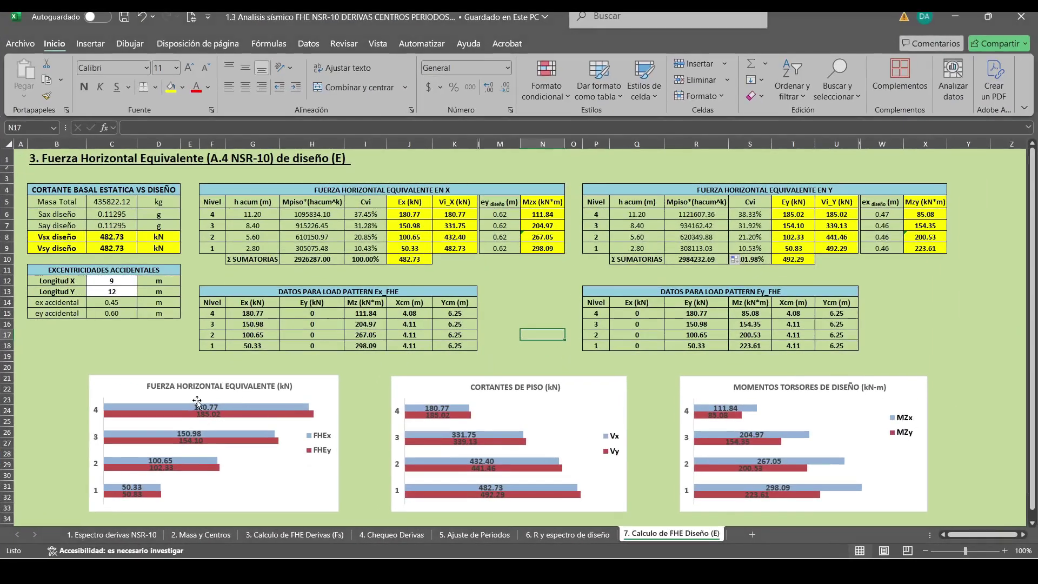
click(199, 534)
click(80, 281)
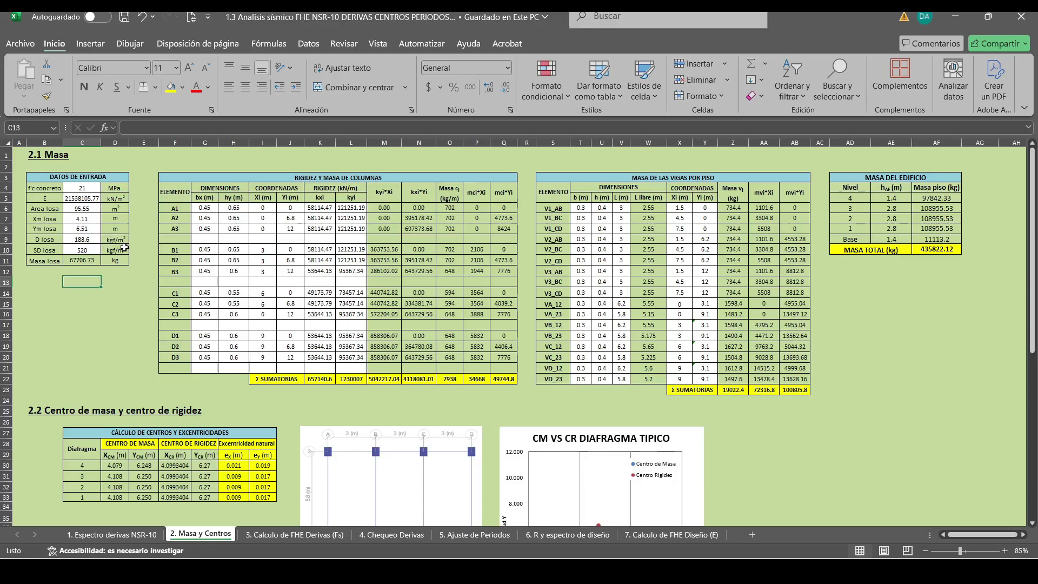
click(44, 281)
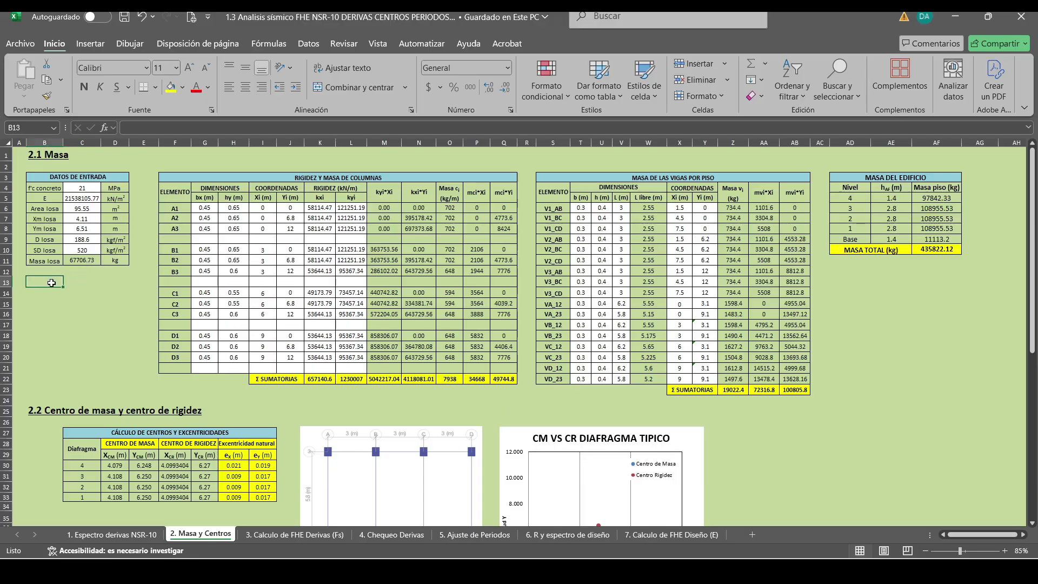
text(Dlosa)
key(Return)
text(SDlosa)
key(Return)
text(L losa)
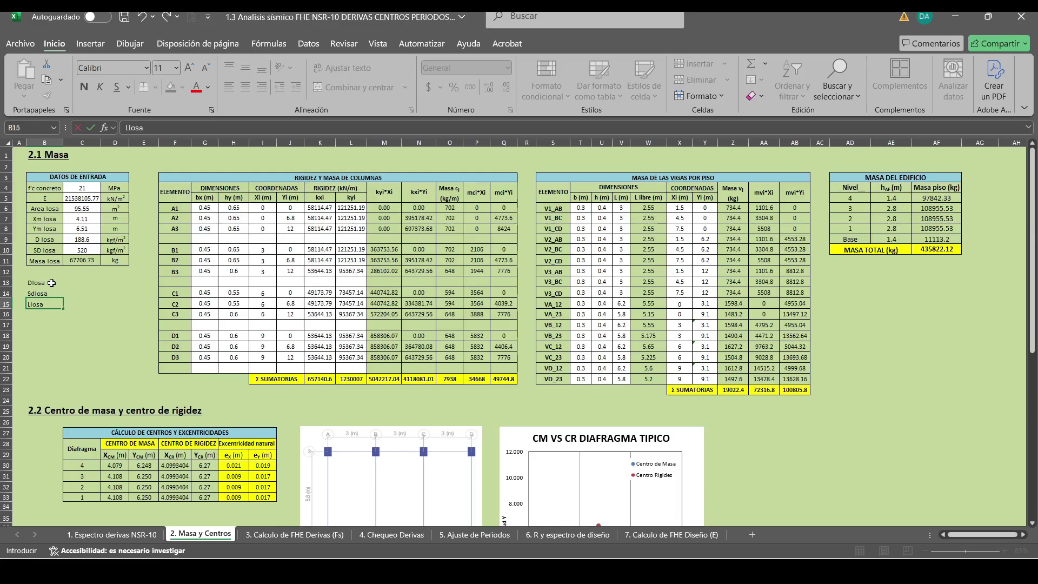
- Correct the labels in B14 and B15 to read SD losa and L losa
click(31, 303)
double_click(36, 293)
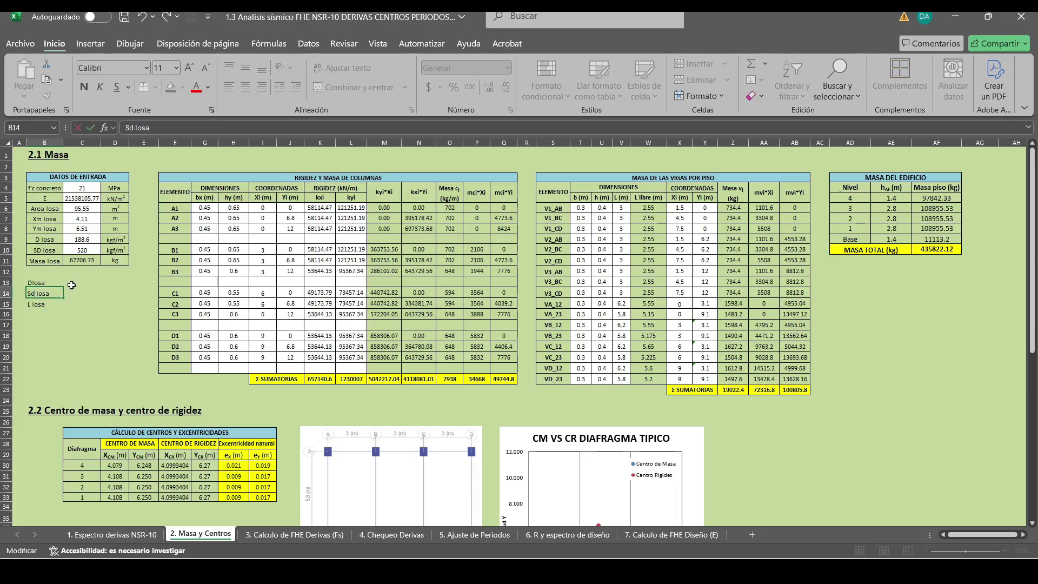
key(Left)
key(BackSpace)
text(D)
click(75, 295)
- Convert the slab dead load to kN/m2 in C13 with the formula =C9*9.80665/1000
click(80, 283)
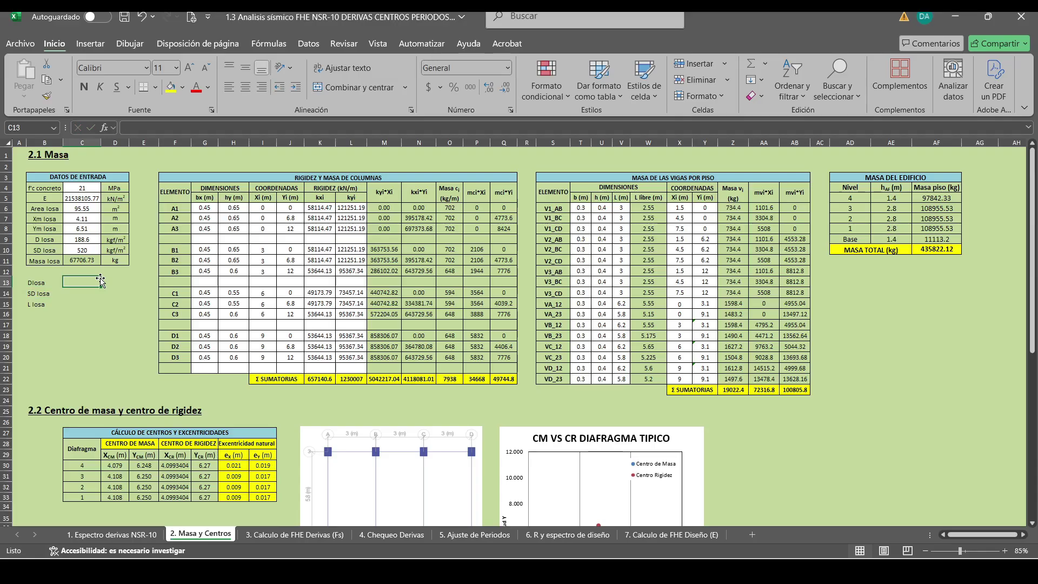
text(=)
click(77, 240)
text(*9)
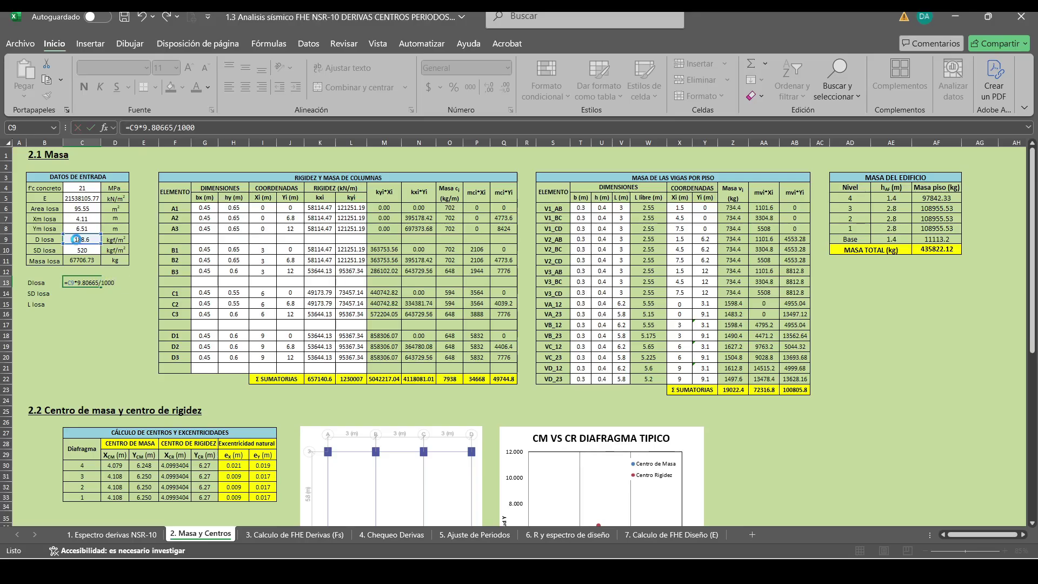
text(.80665/1000)
key(Return)
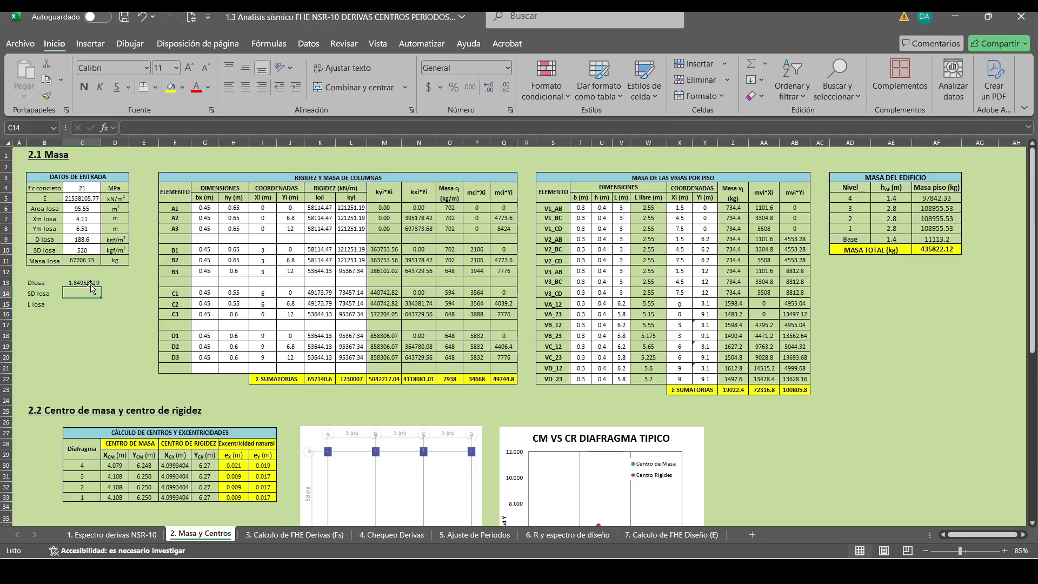
- Enter the unit kN/m2 in D13 and fill the C13 conversion formula down to C14 for the SD losa load
click(84, 281)
click(124, 282)
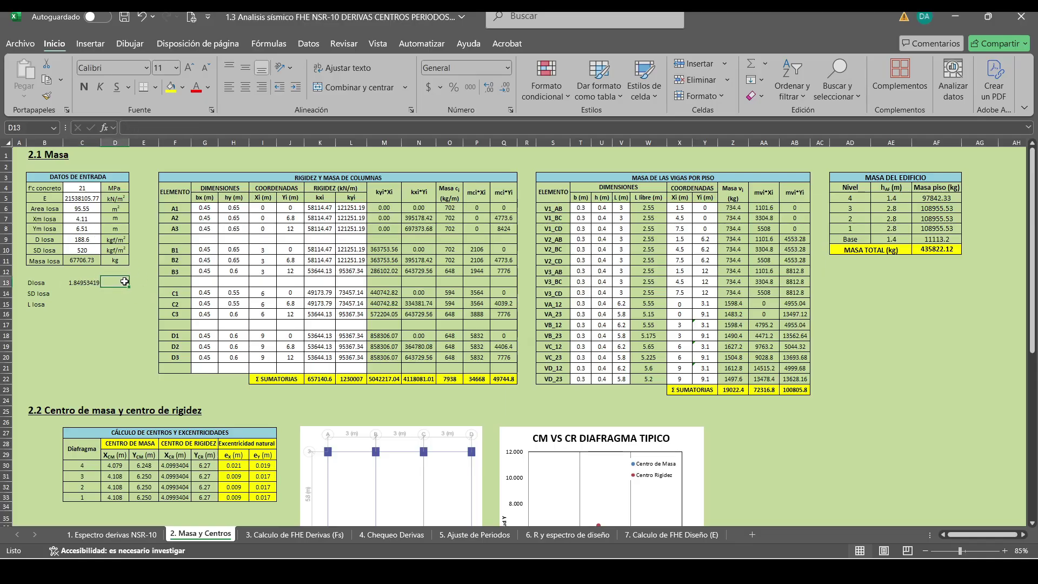
text(kN/m2)
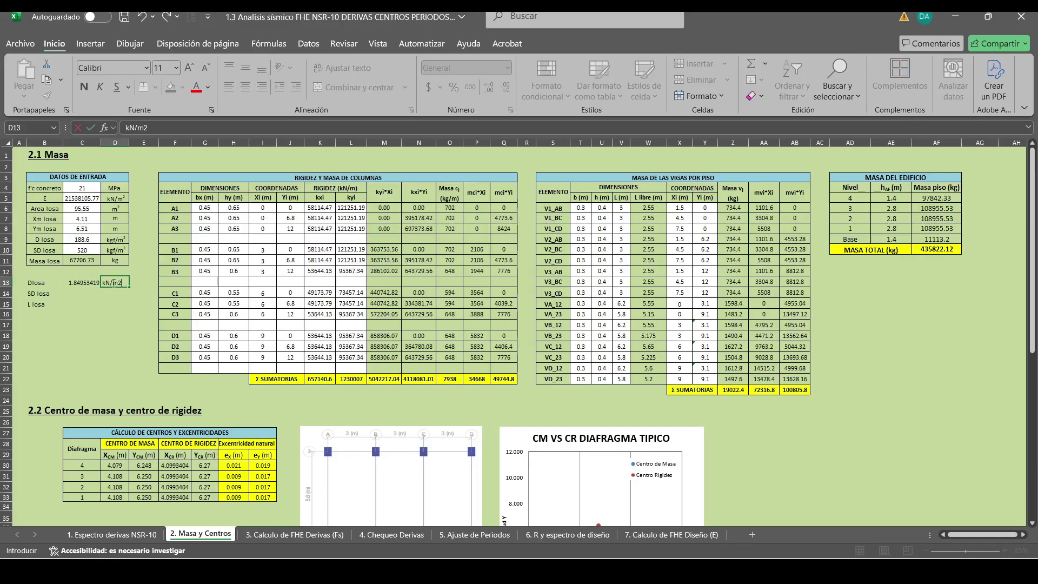
key(Return)
click(87, 288)
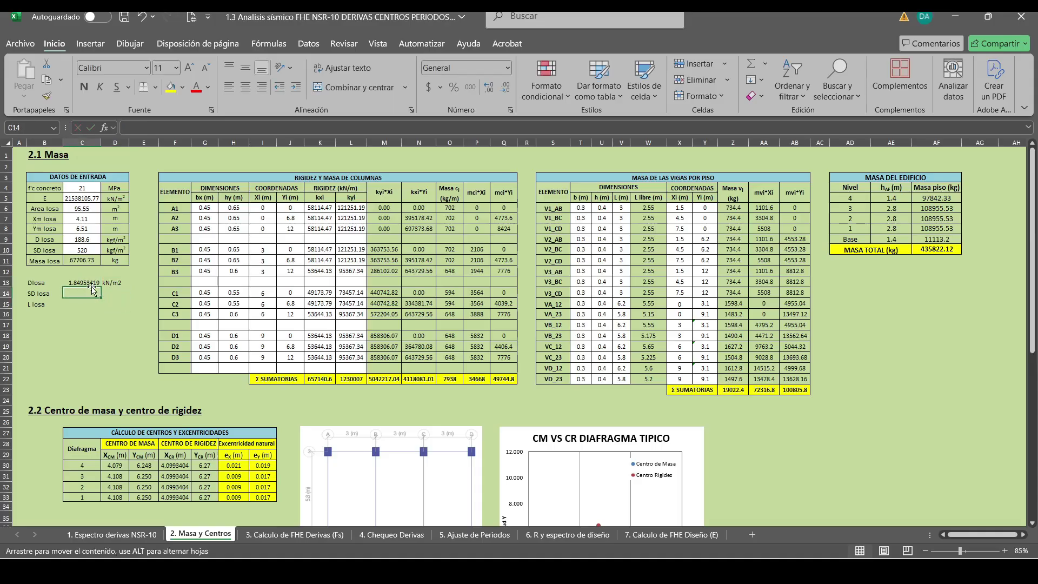
drag(101, 289, 93, 302)
- Calculate the L losa load in C15 with +600*9.80665/1000 and enter its unit kN/m2 in D15
click(81, 302)
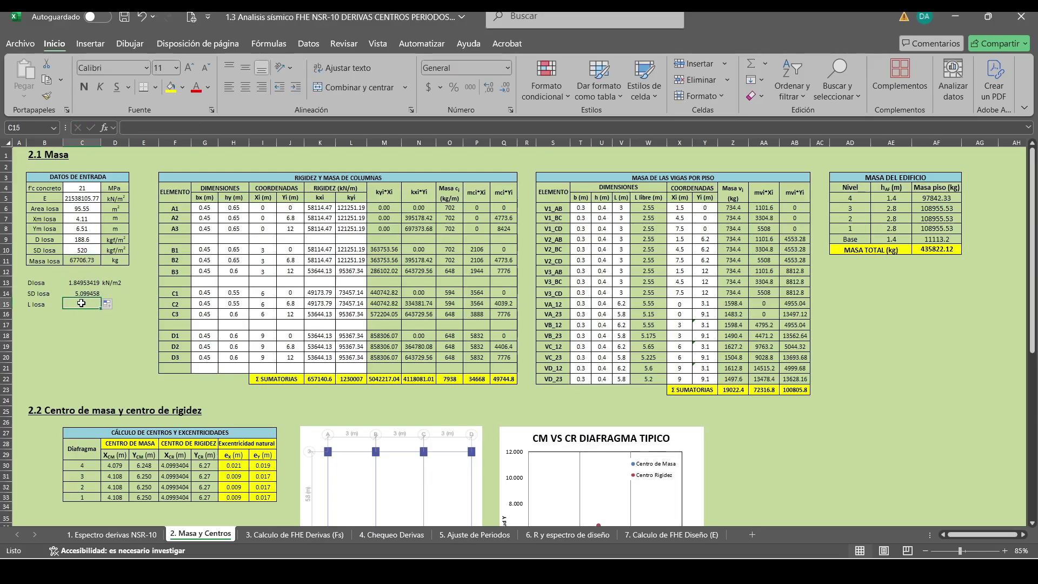
text(+600*)
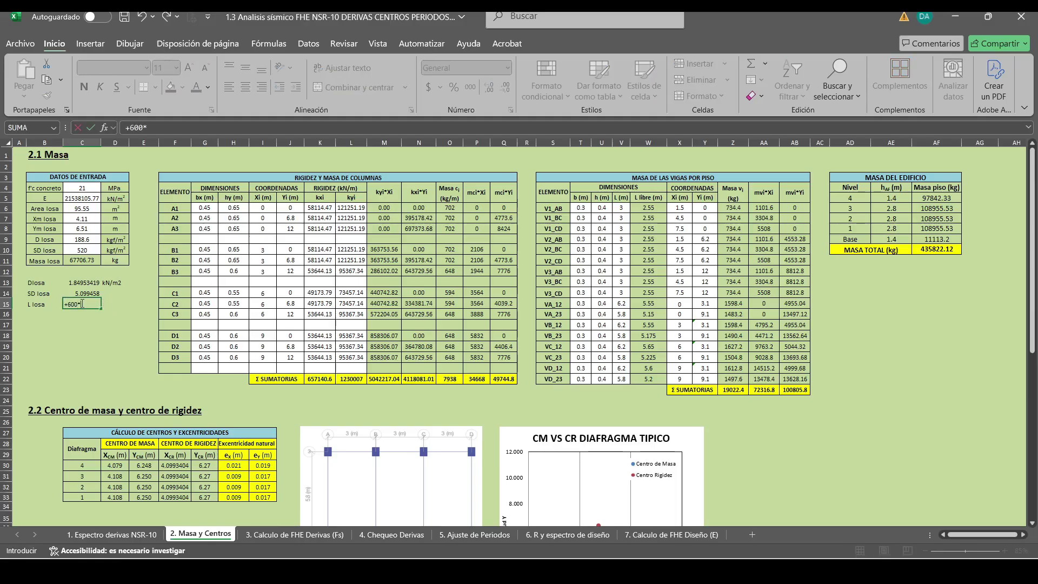
text(9.80665/1000)
key(Return)
click(126, 303)
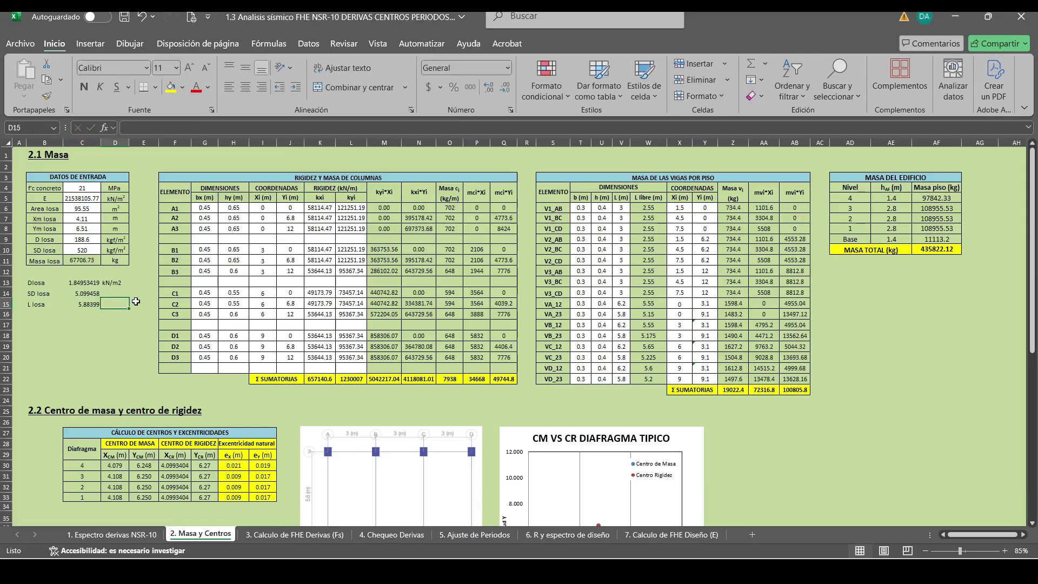
text(kN/m2)
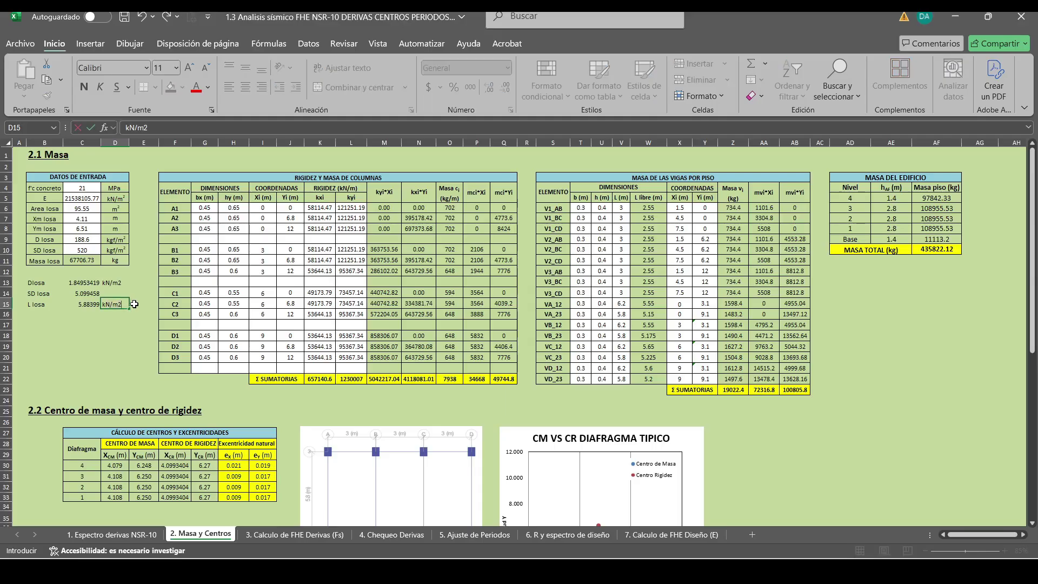
key(Return)
key(Return)
- Centre the converted load values in C13:C15 and set the SD losa unit in D14 to kN/m2
click(114, 304)
drag(129, 309, 81, 304)
click(247, 89)
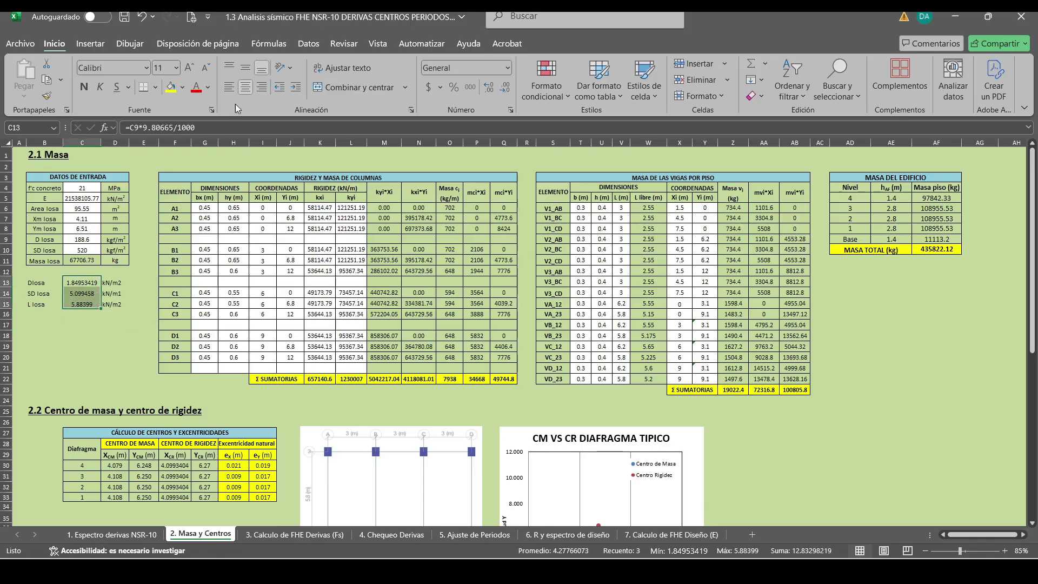
click(80, 334)
drag(83, 284, 85, 309)
double_click(126, 292)
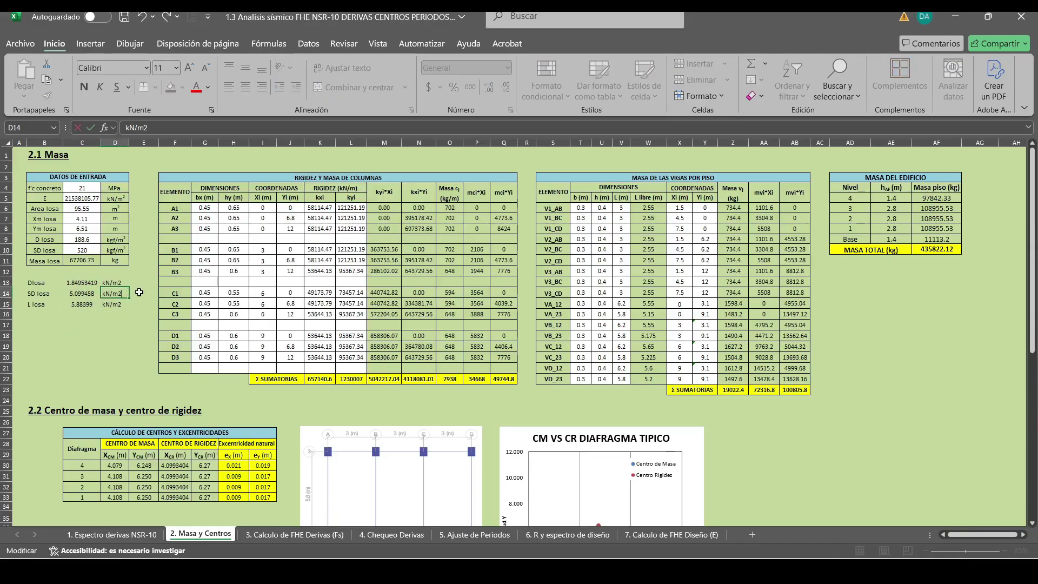
key(Return)
- Switch to ETABS and open a uniform shell load assignment for the selected slabs with load pattern D
click(83, 283)
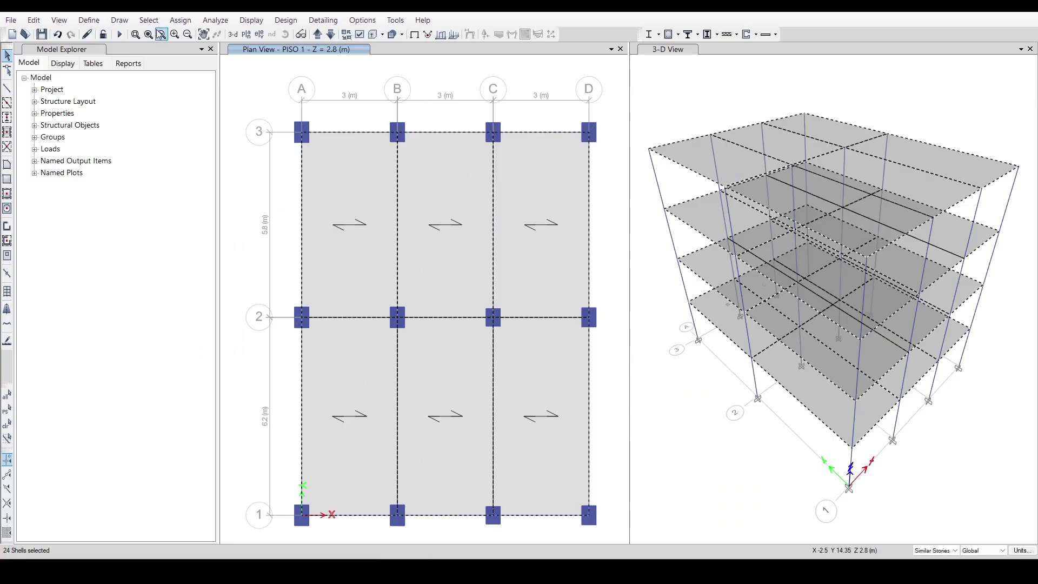
click(180, 20)
mouse_move(200, 62)
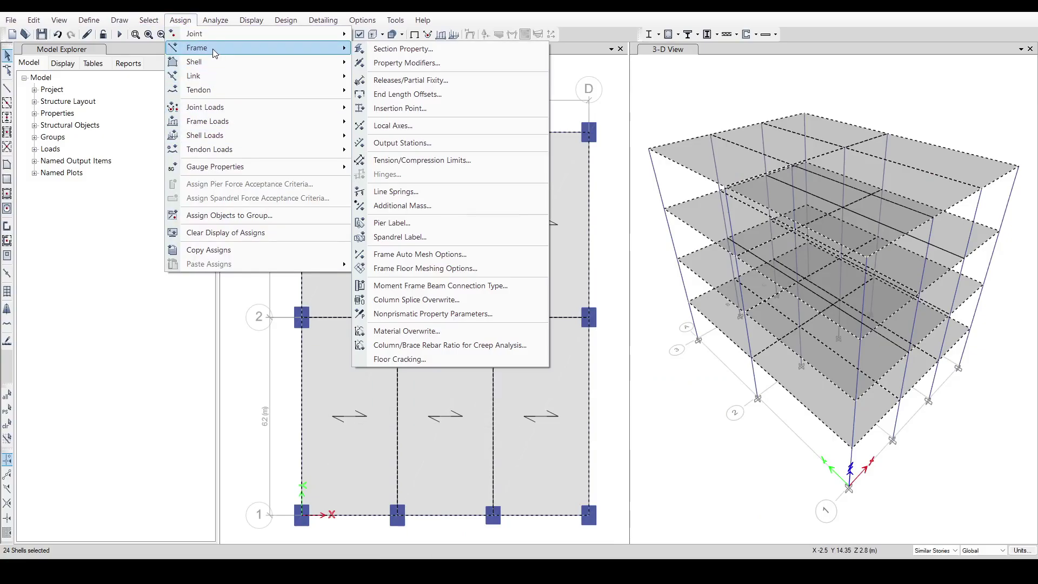
mouse_move(230, 137)
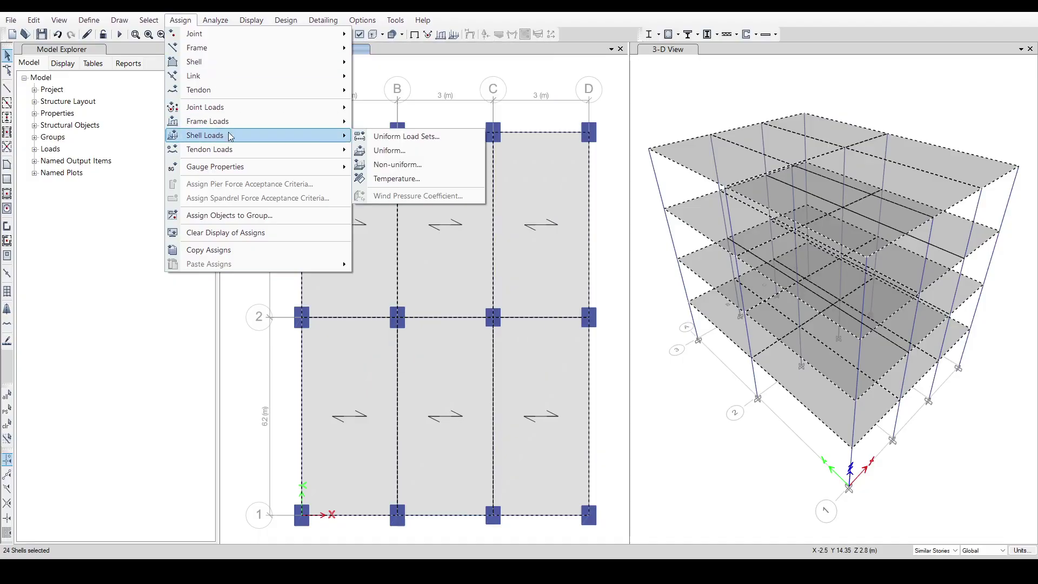
click(399, 151)
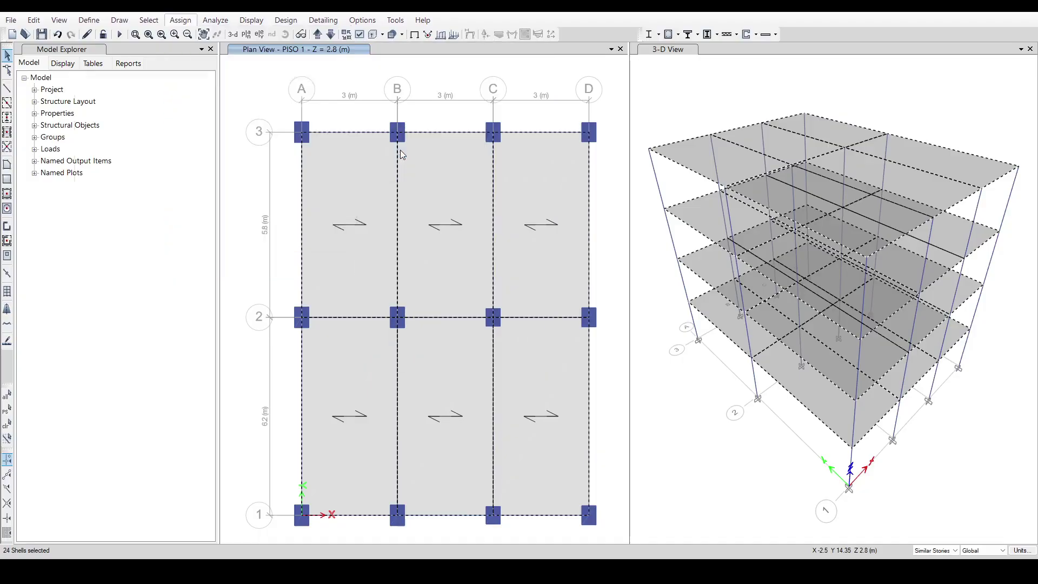
drag(520, 222, 678, 139)
click(706, 176)
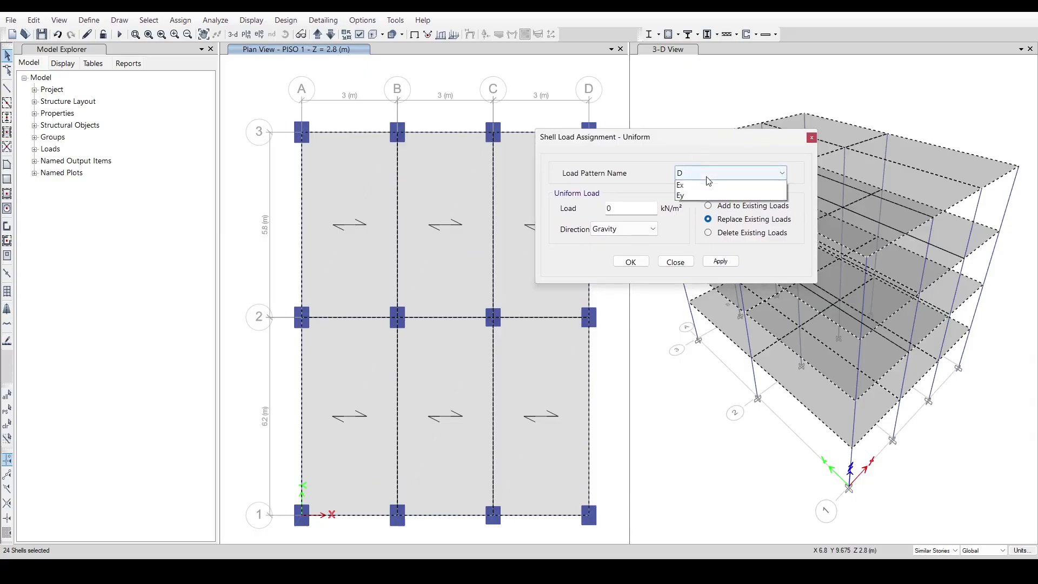
click(699, 186)
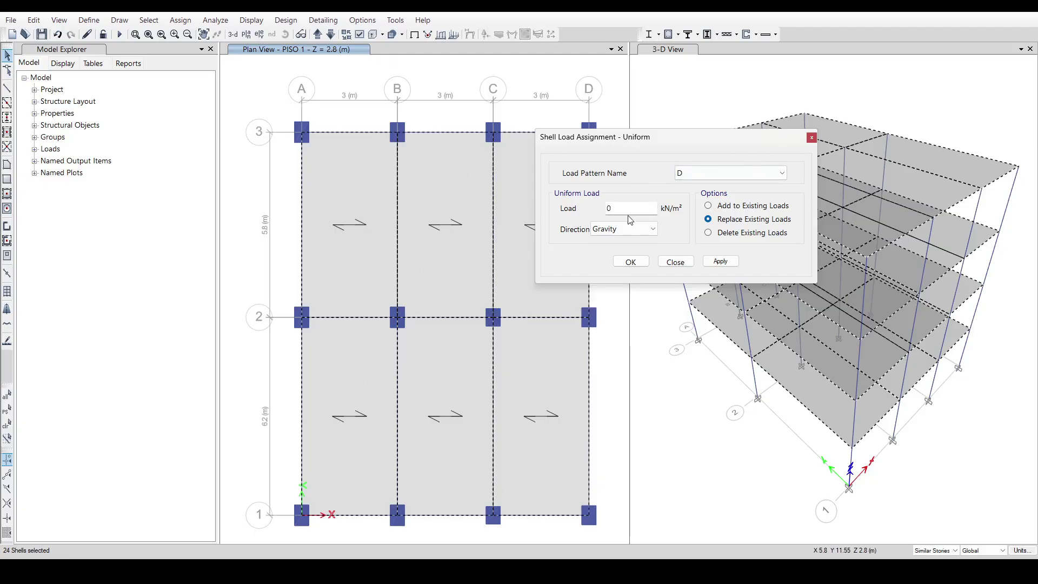
- Copy the D losa value from C13 of the workbook and apply 1.84953419 kN/m² in the Gravity direction to the selected slabs under pattern D
mouse_move(353, 571)
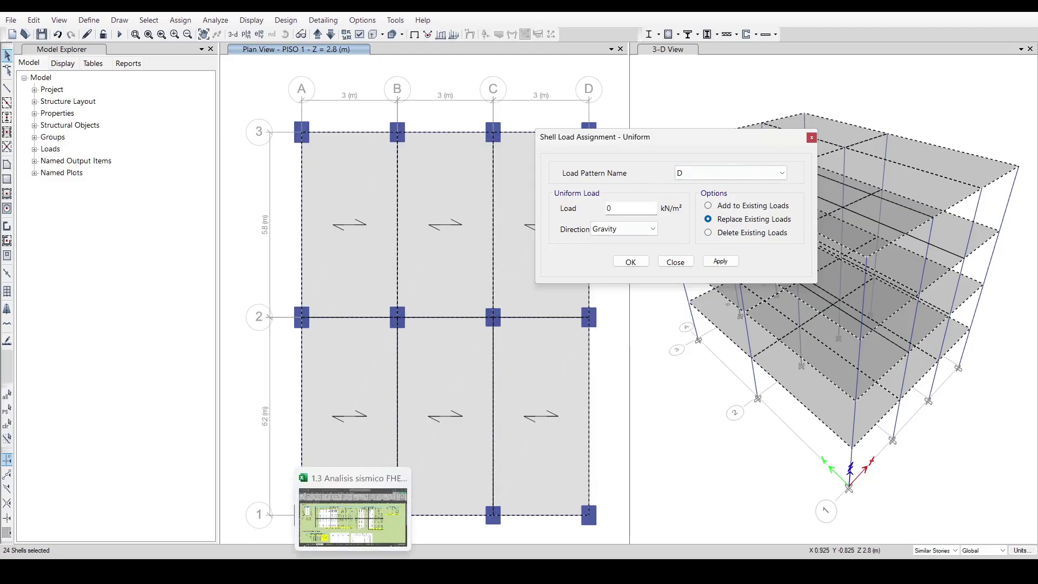
click(366, 522)
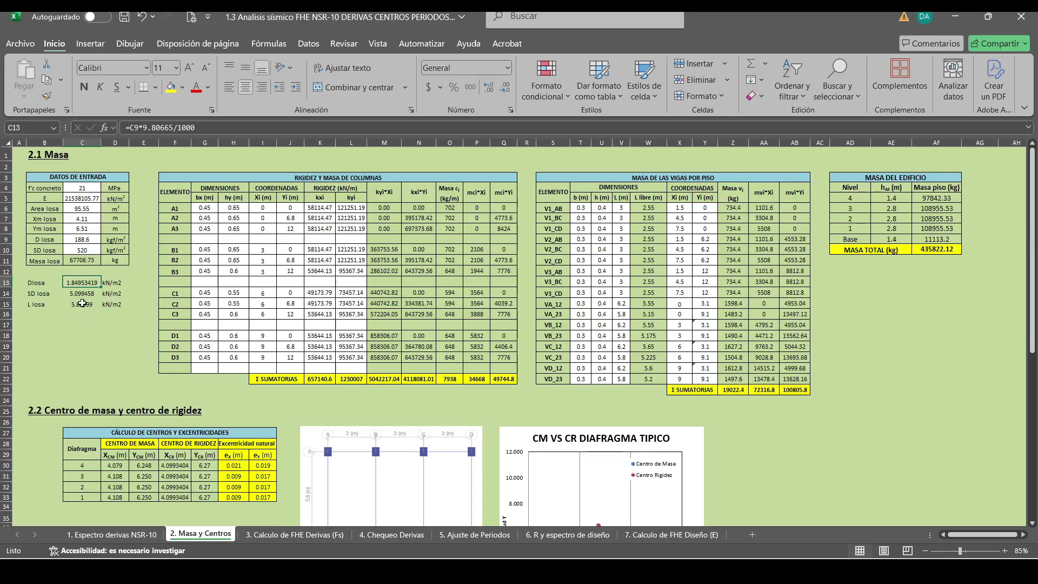
click(956, 16)
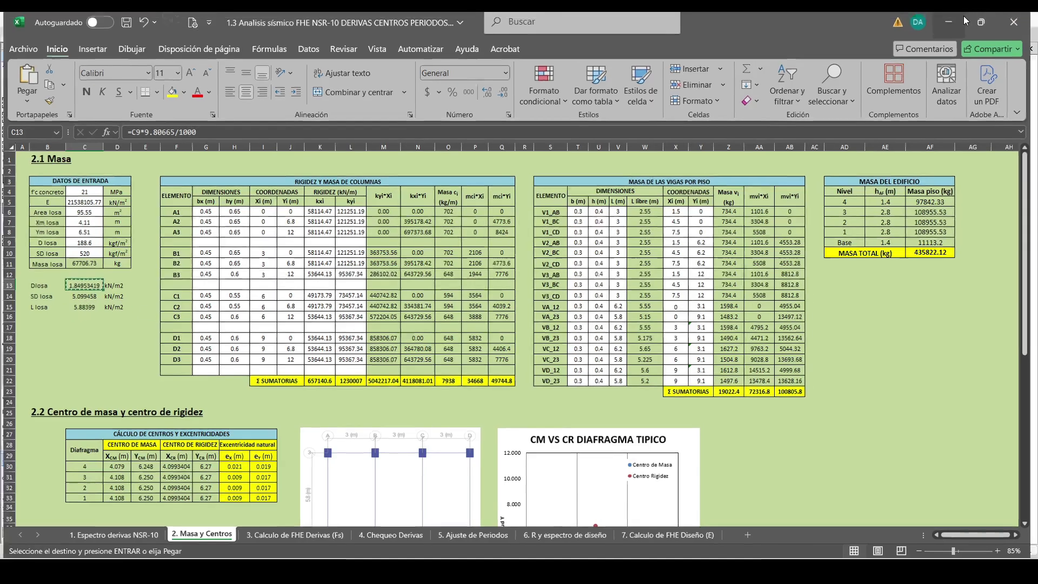
double_click(614, 209)
text(1.84953419)
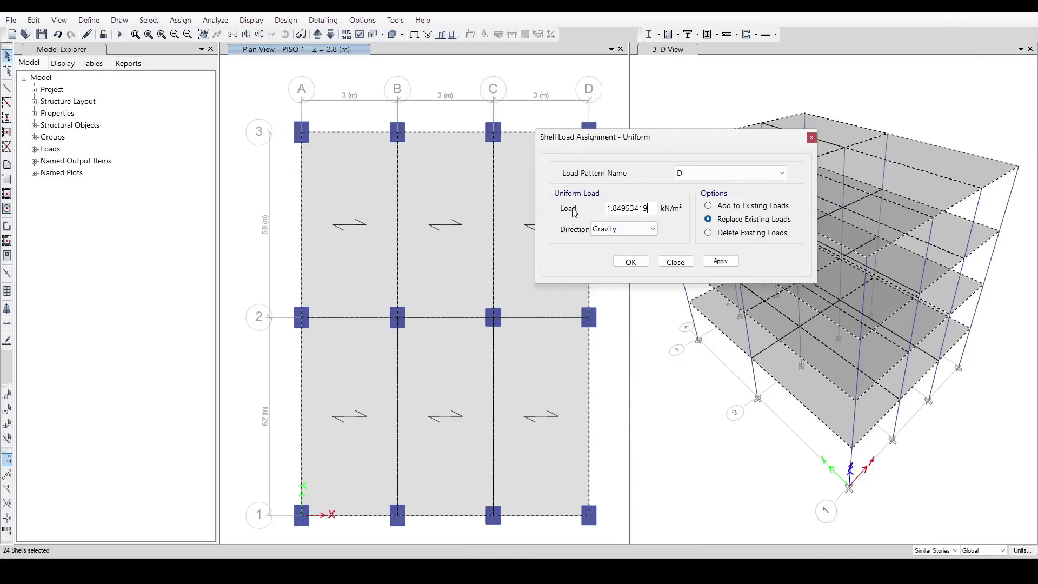
click(725, 263)
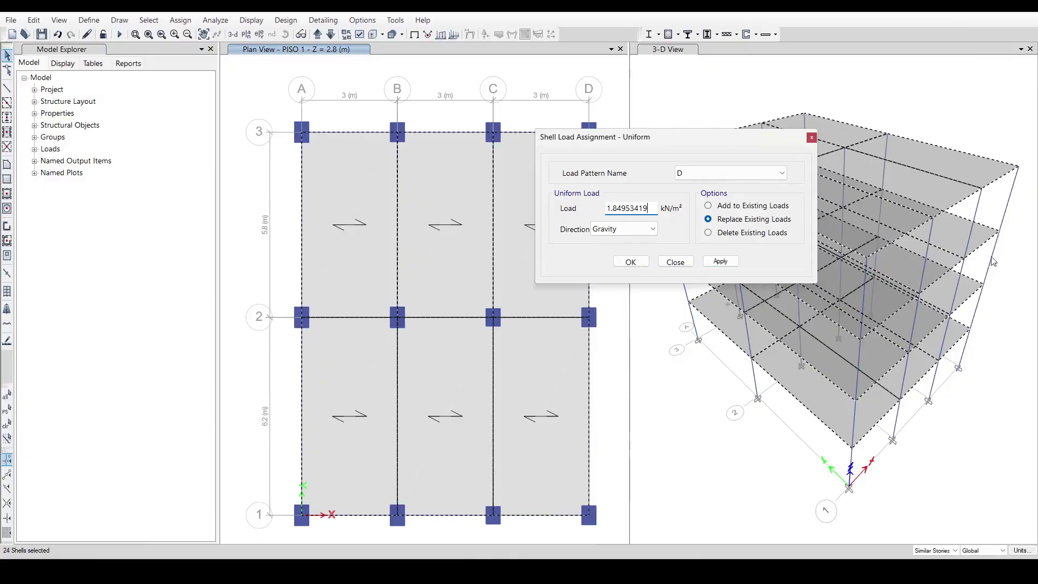
click(724, 263)
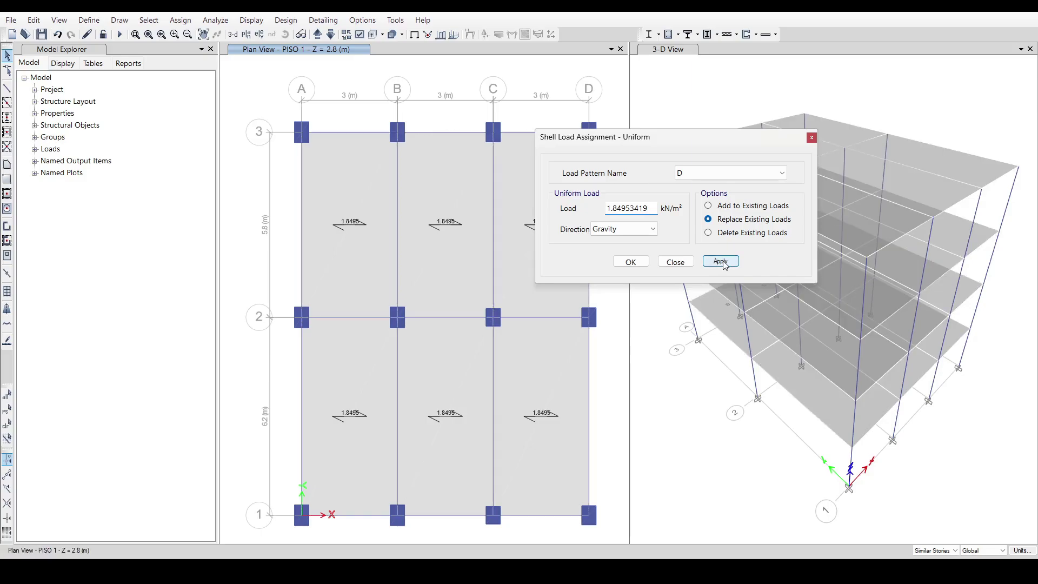
- Copy the L losa value from C15 of the Excel workbook into the ETABS uniform load assignment as 5.88399 kN/m² under load pattern L
click(702, 174)
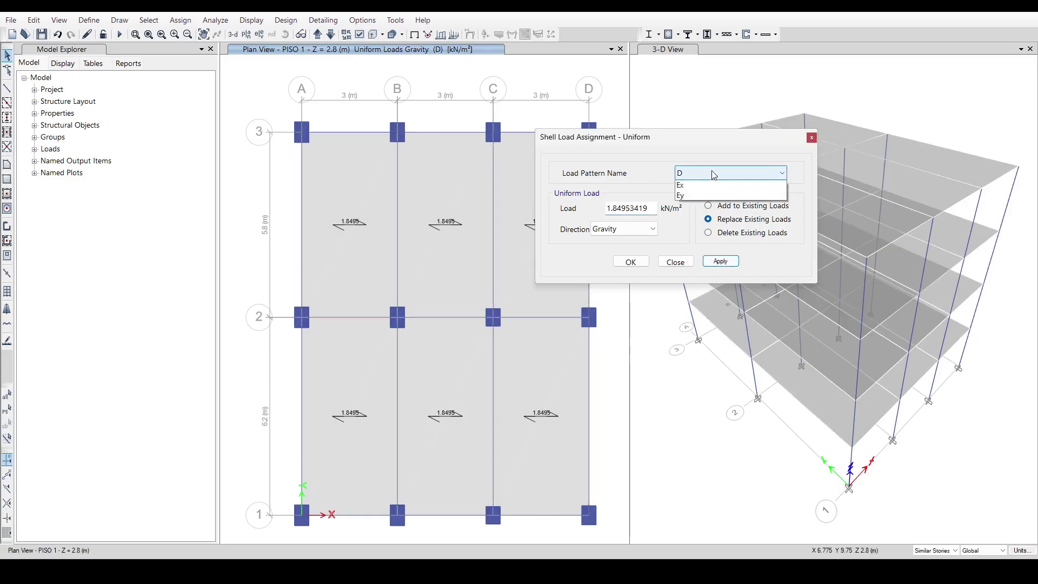
click(703, 173)
click(699, 193)
drag(643, 209, 556, 213)
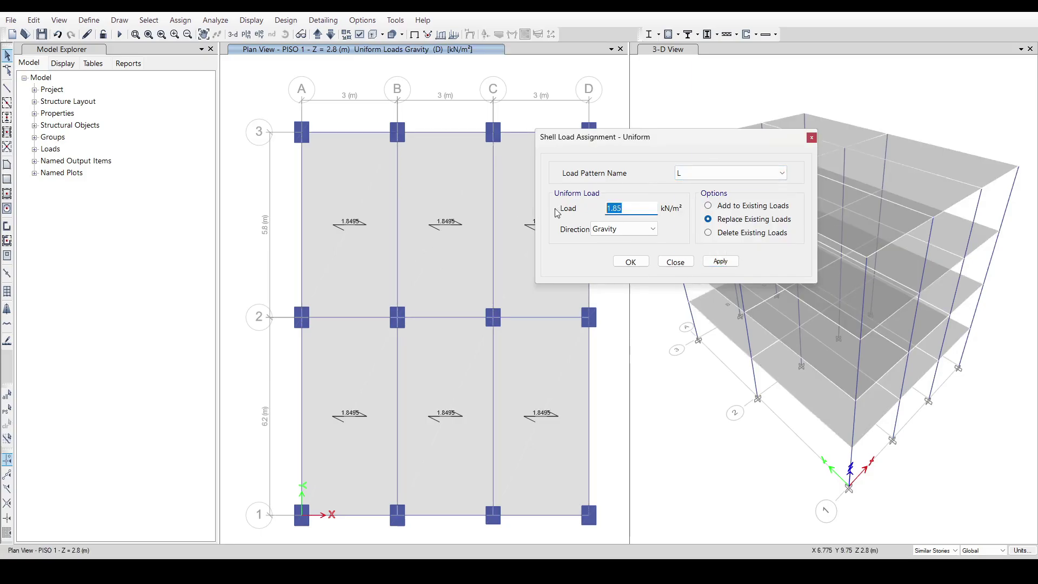
key(BackSpace)
key(alt+Tab)
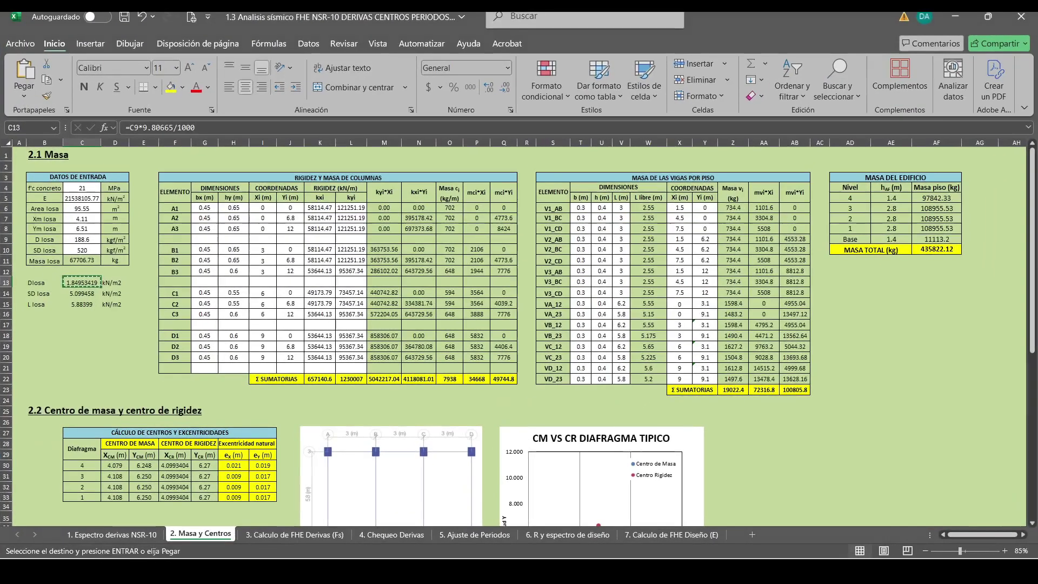
click(93, 305)
key(ctrl+c)
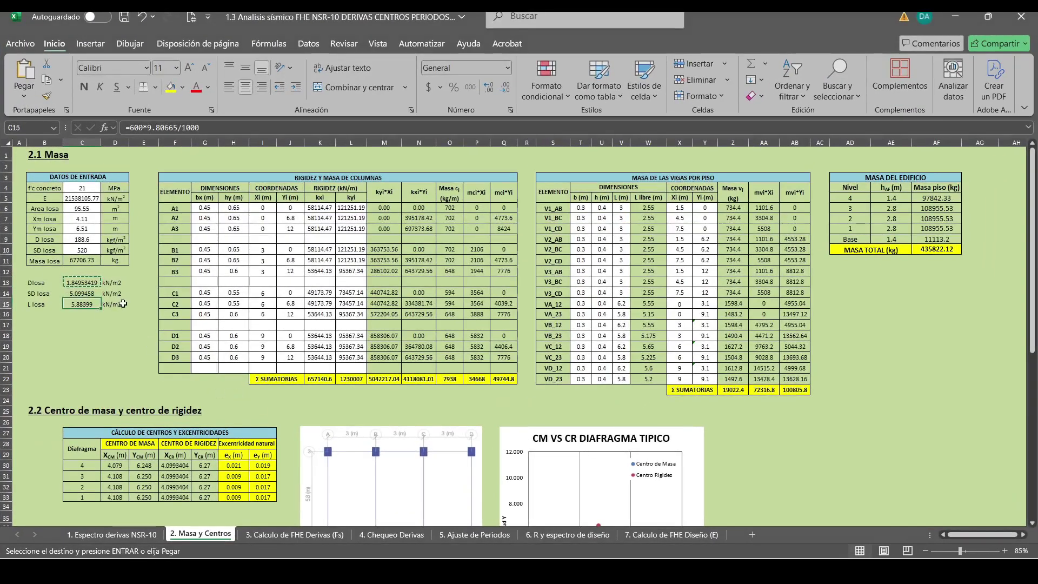
key(alt+Tab)
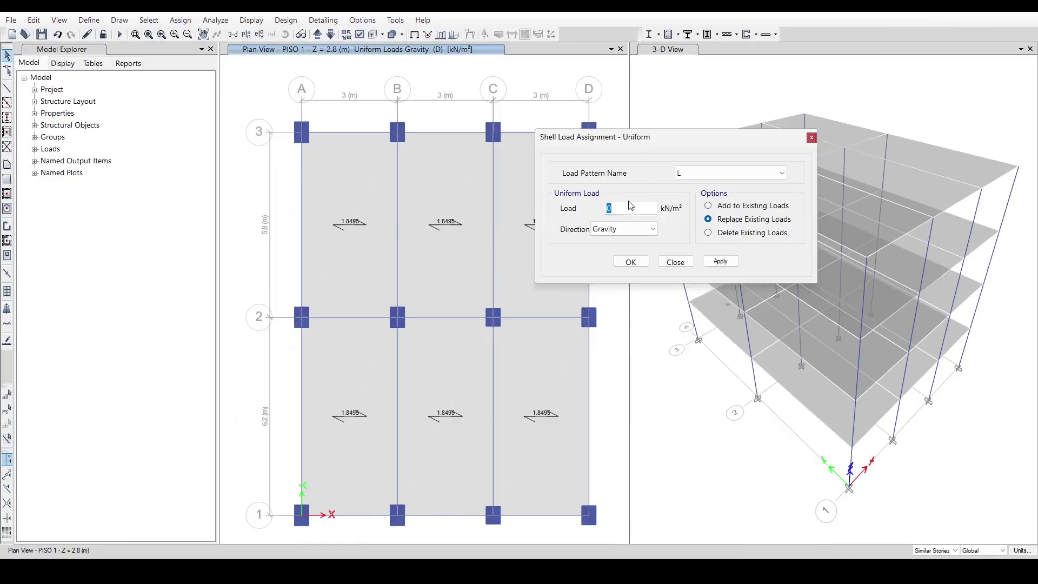
key(ctrl+v)
- Restore the previous slab selection and apply the uniform load under pattern L in the Gravity direction
click(720, 261)
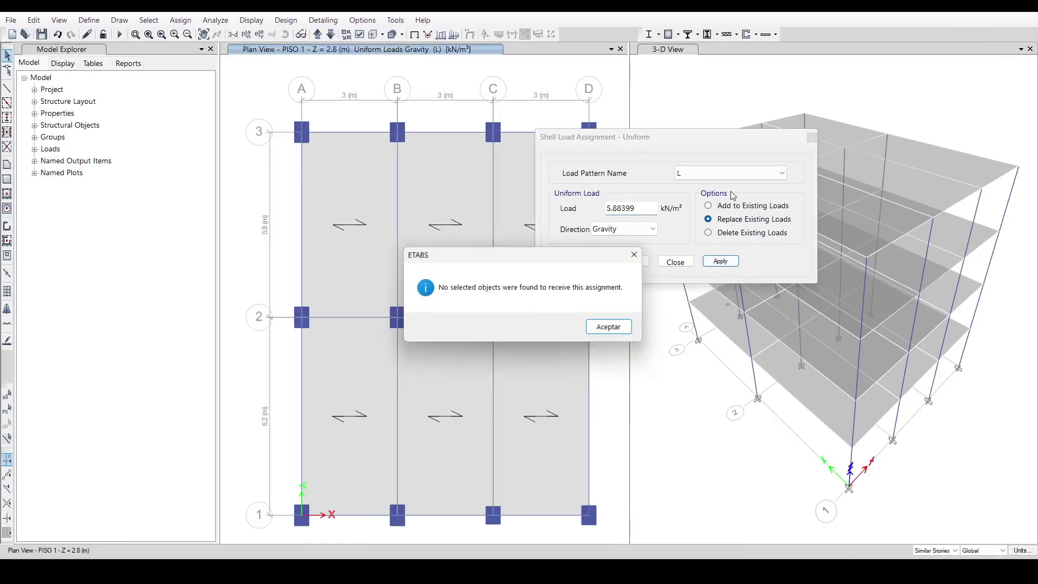
click(610, 328)
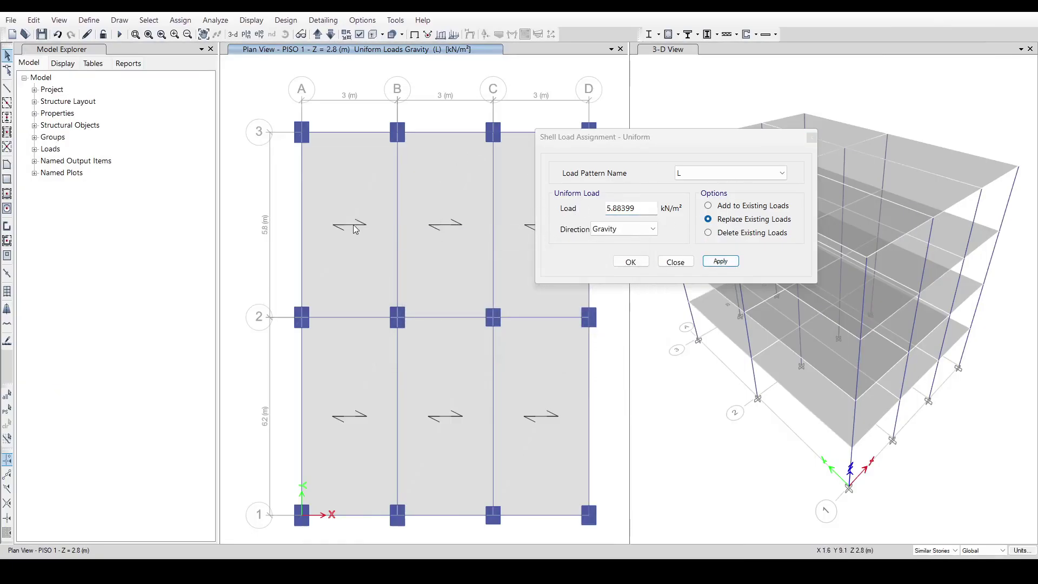
click(7, 411)
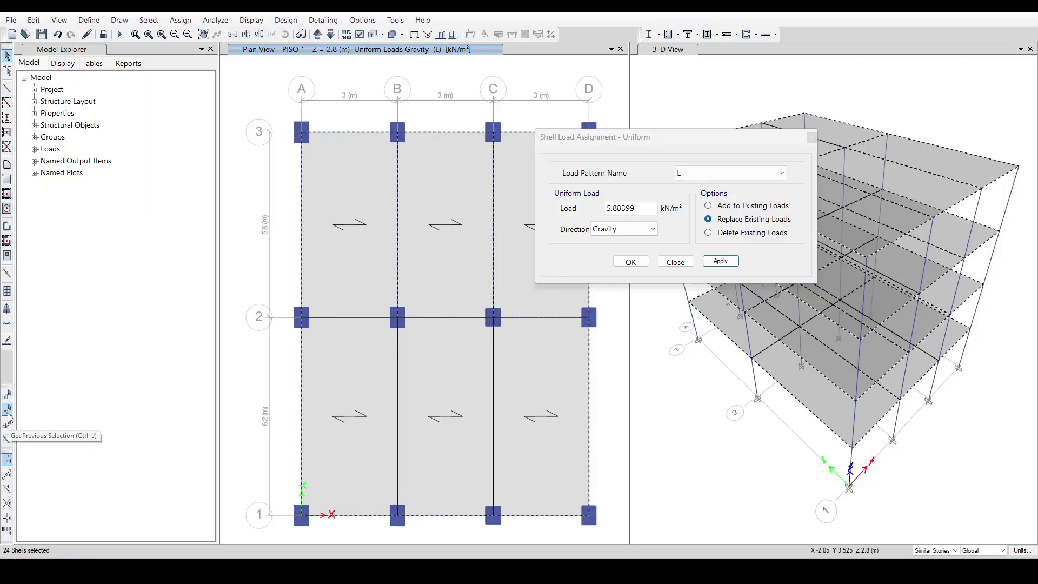
click(720, 262)
- Copy the SD losa value from C14 of the Excel workbook, reselect the slabs in ETABS, and apply 5.099458 kN/m² under pattern SD
click(779, 173)
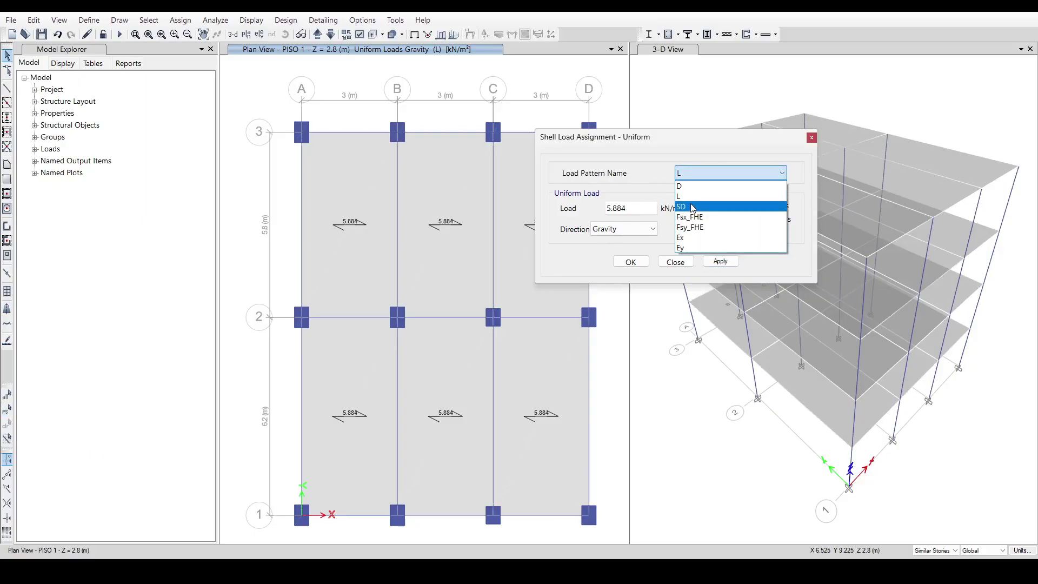
click(698, 204)
key(alt+Tab)
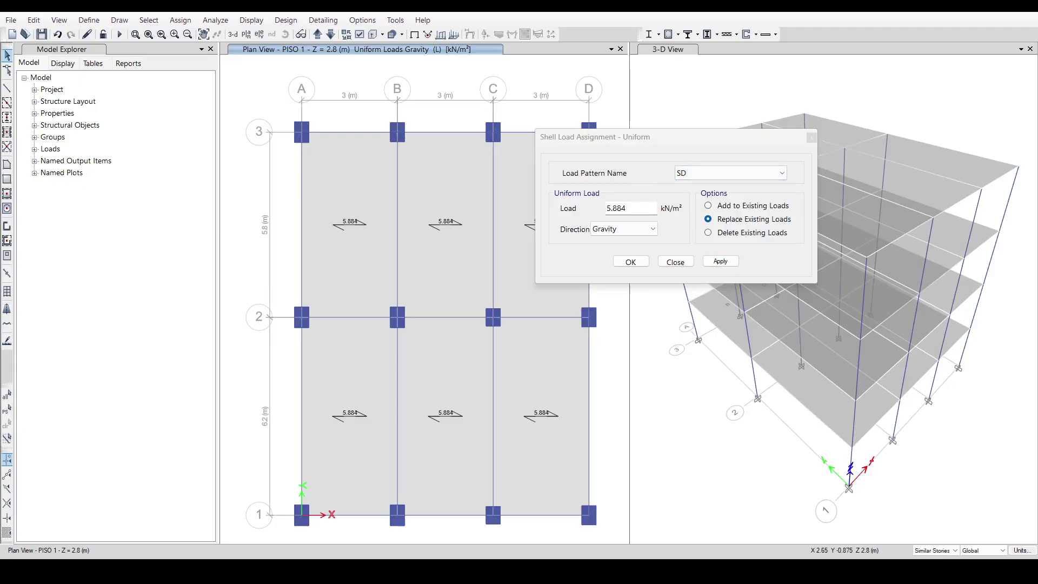
key(ctrl+c)
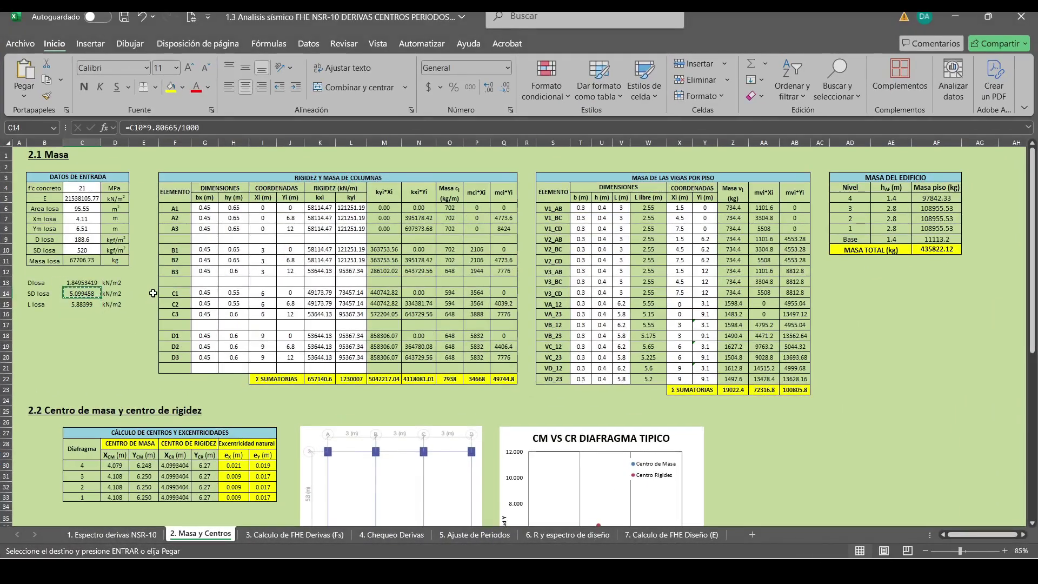
click(952, 16)
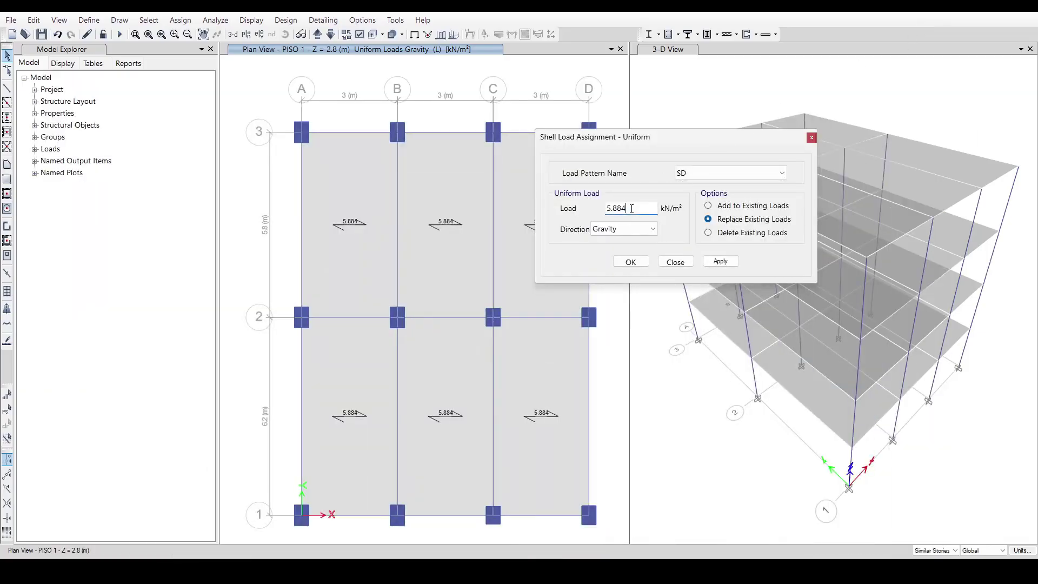
key(ctrl+v)
click(7, 411)
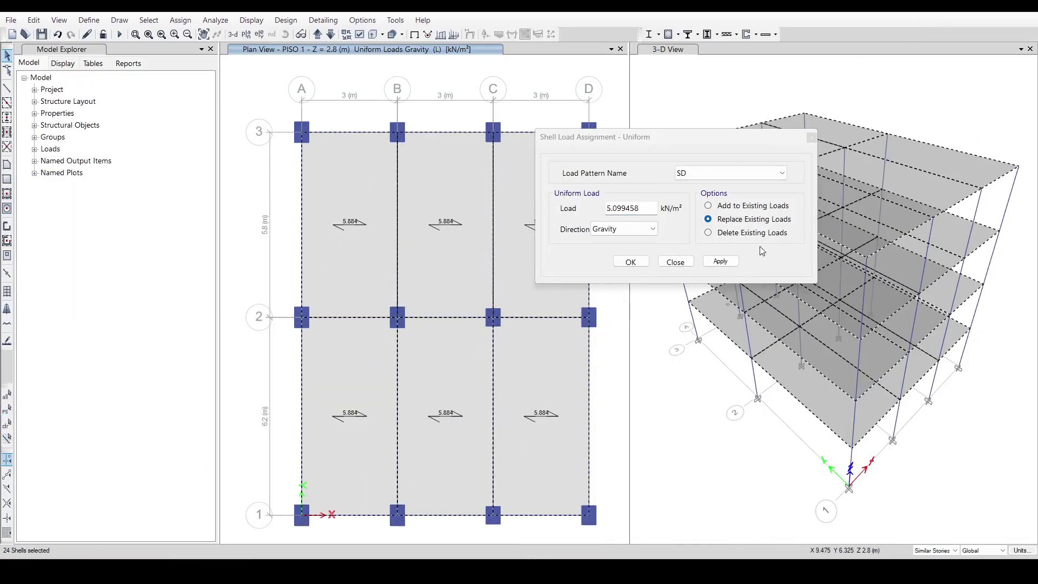
click(721, 261)
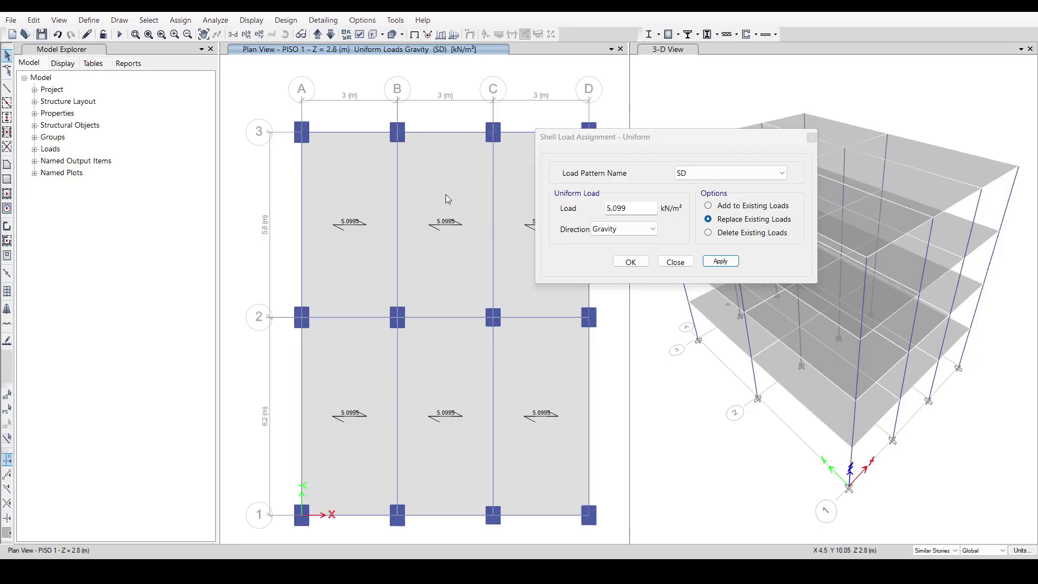
click(811, 139)
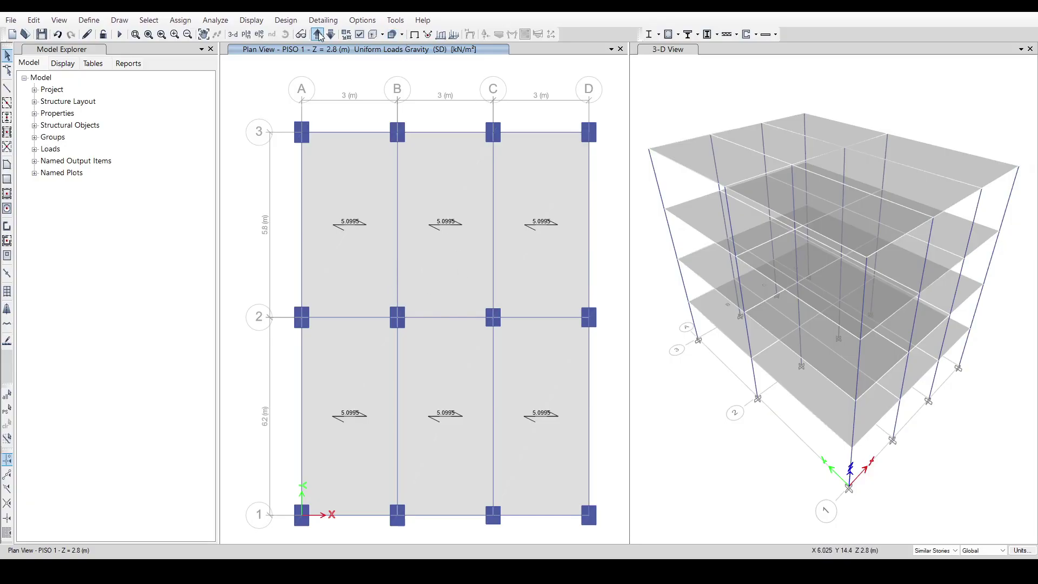
- Inspect the uniform loads assigned under D, L and SD to the PISO 1 slab between axes B-C and 2-3
click(470, 236)
right_click(470, 236)
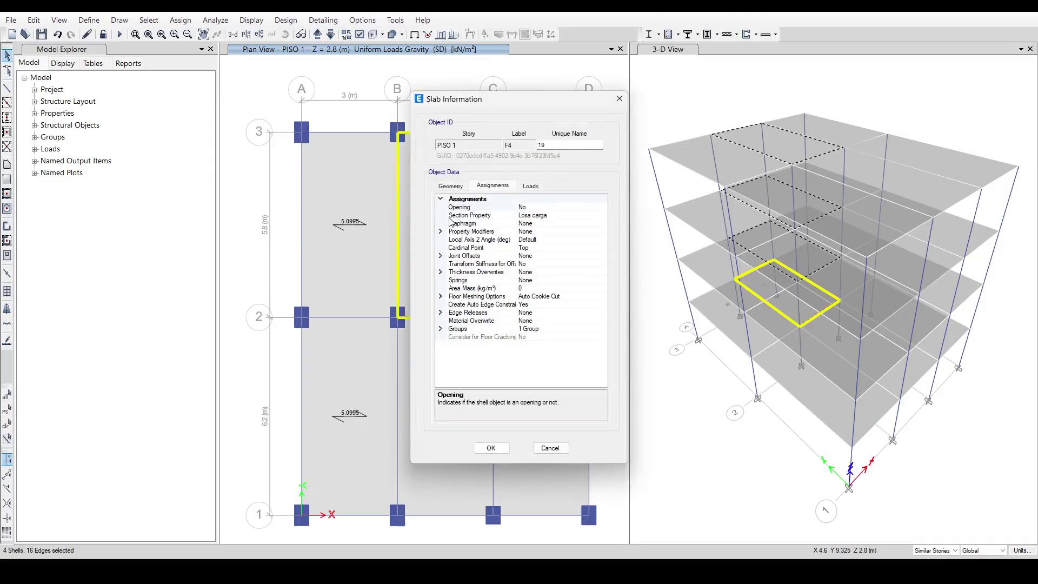
click(531, 185)
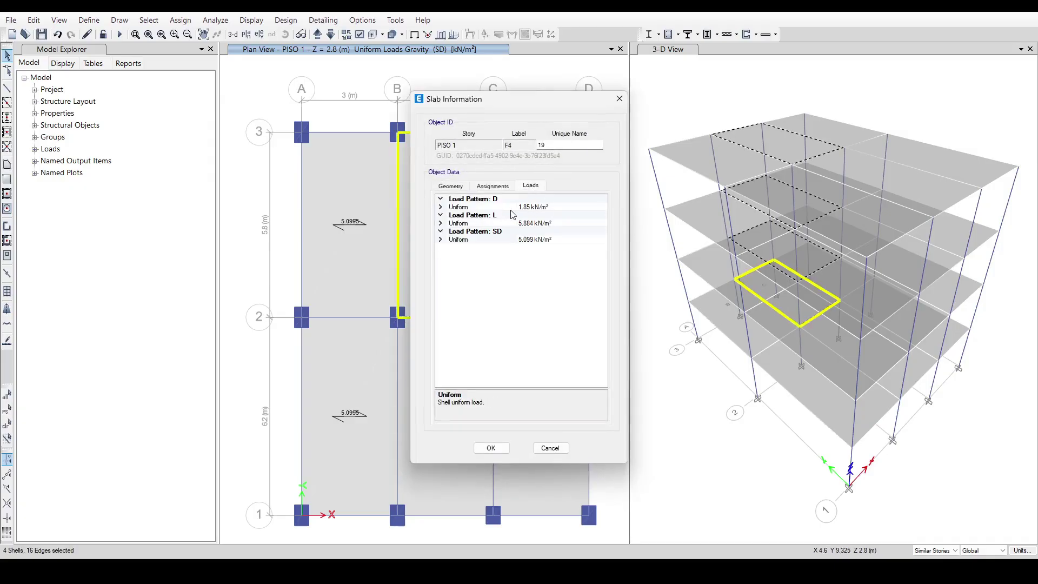
click(573, 207)
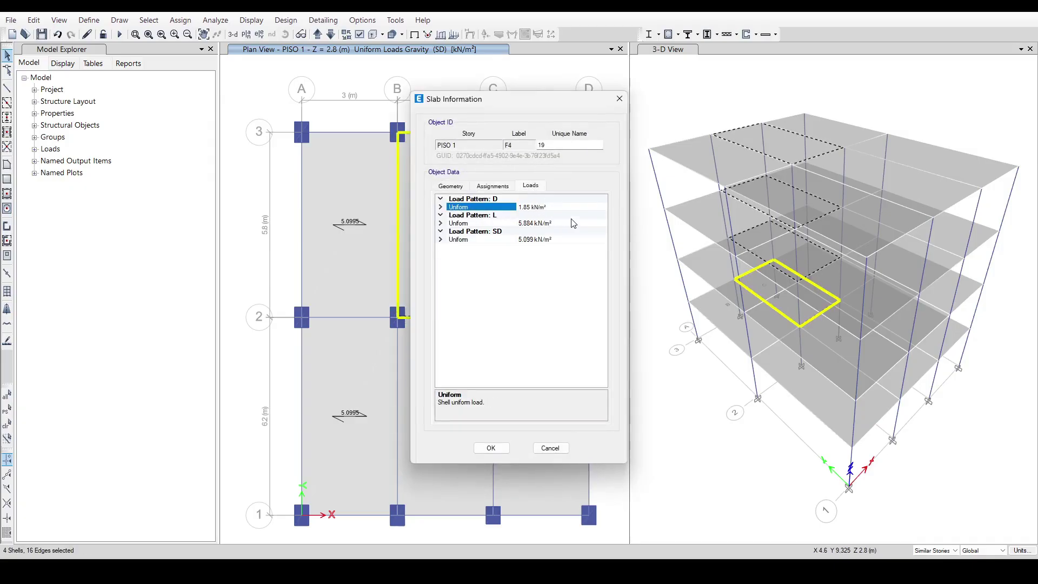
click(571, 222)
click(572, 238)
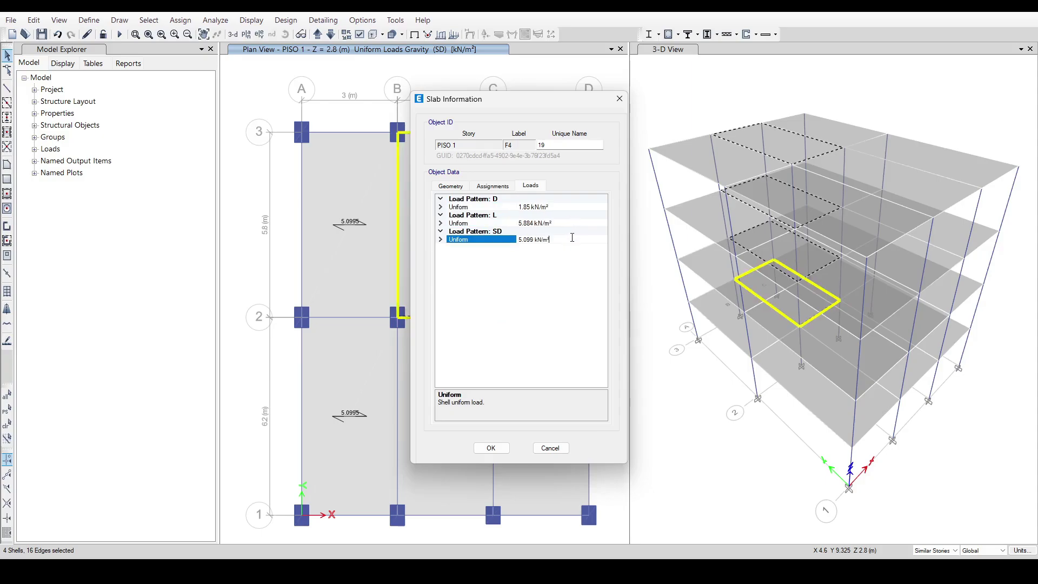
click(619, 98)
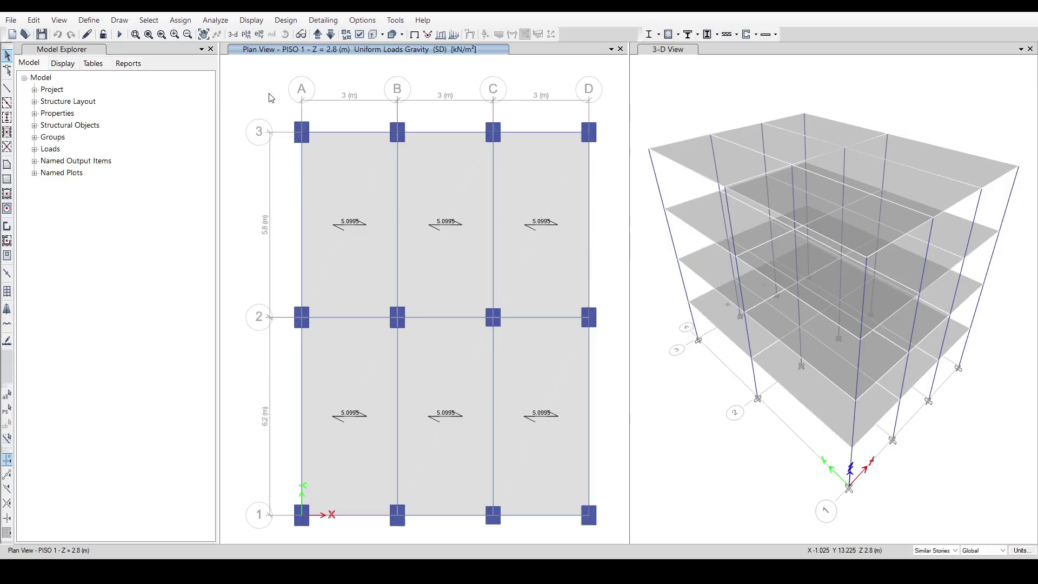
- Create a new load combination named 1.4(D+SD)
click(88, 20)
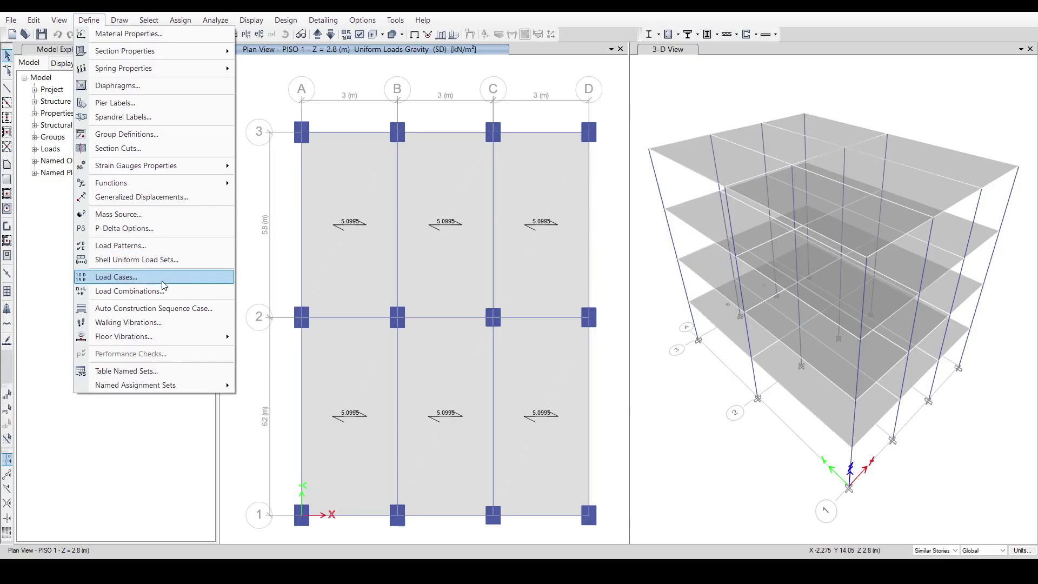
click(134, 295)
drag(491, 200, 520, 137)
click(624, 163)
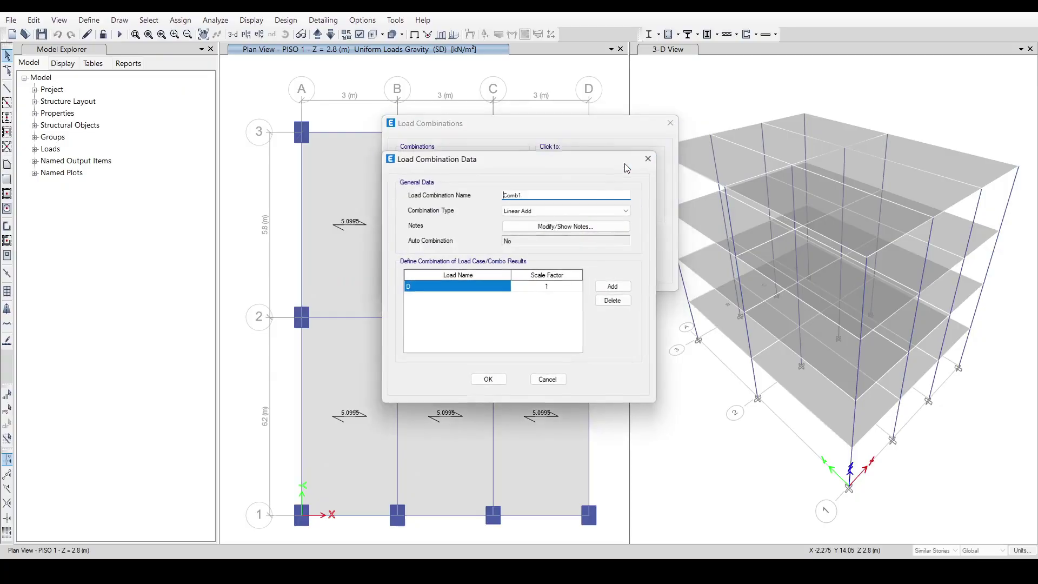
text(1.4(D+SD)
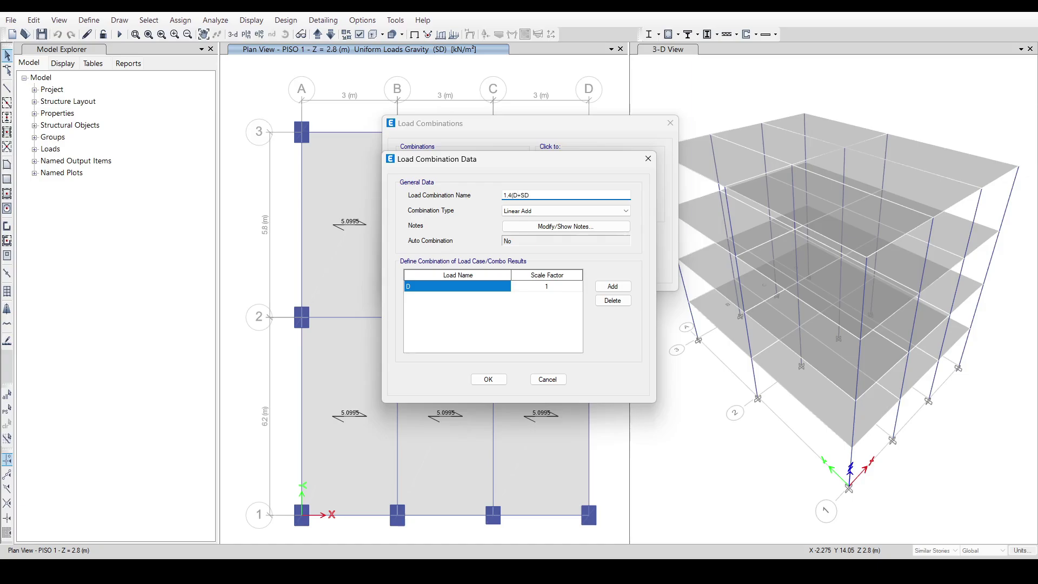
- Set the scale factor of D to 1.4 and add load SD with a scale factor of 1.4 to the combination
click(543, 287)
click(543, 288)
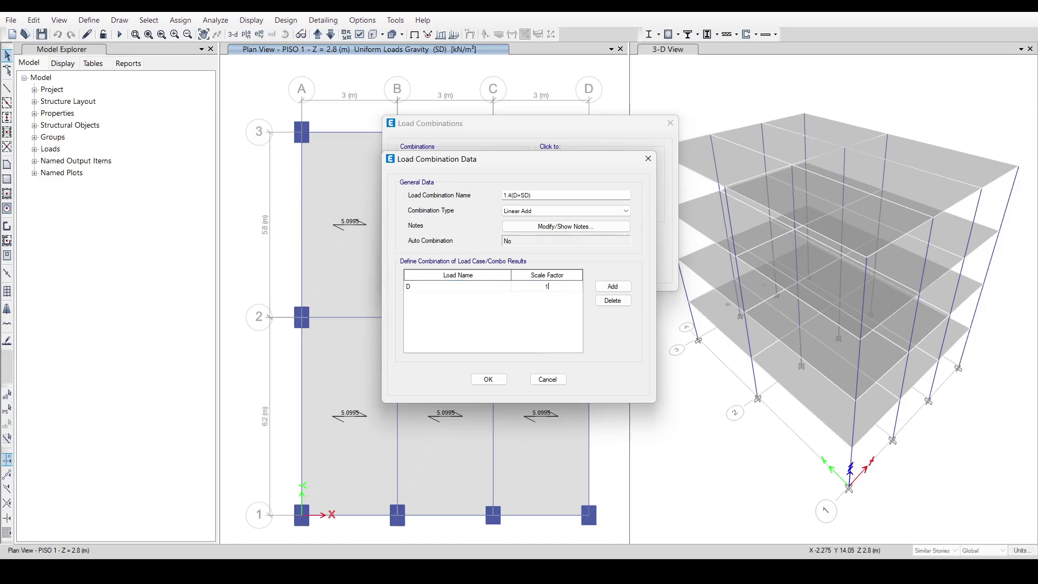
click(615, 288)
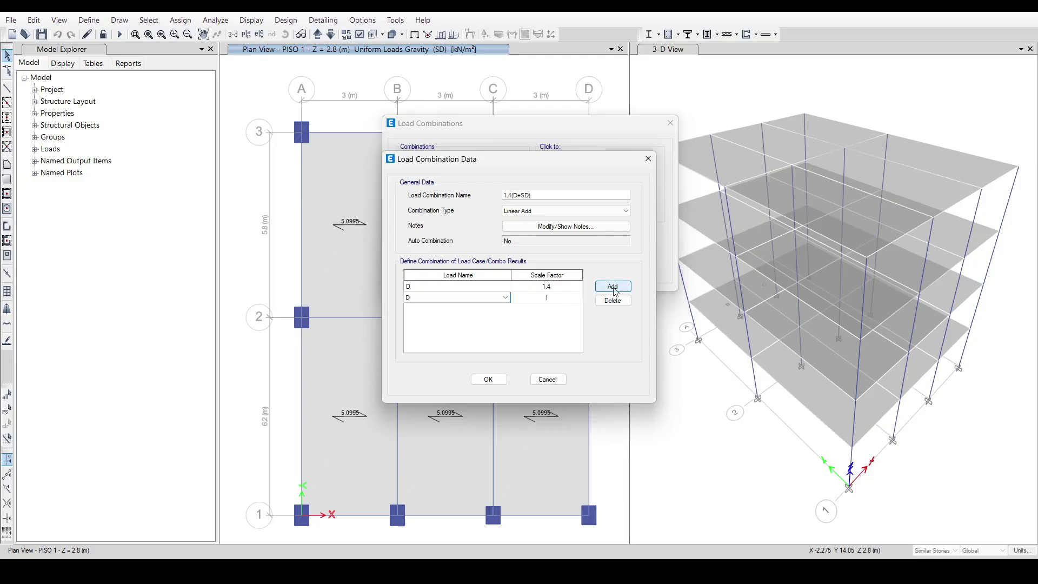
click(548, 298)
text(1.4)
click(459, 298)
click(460, 298)
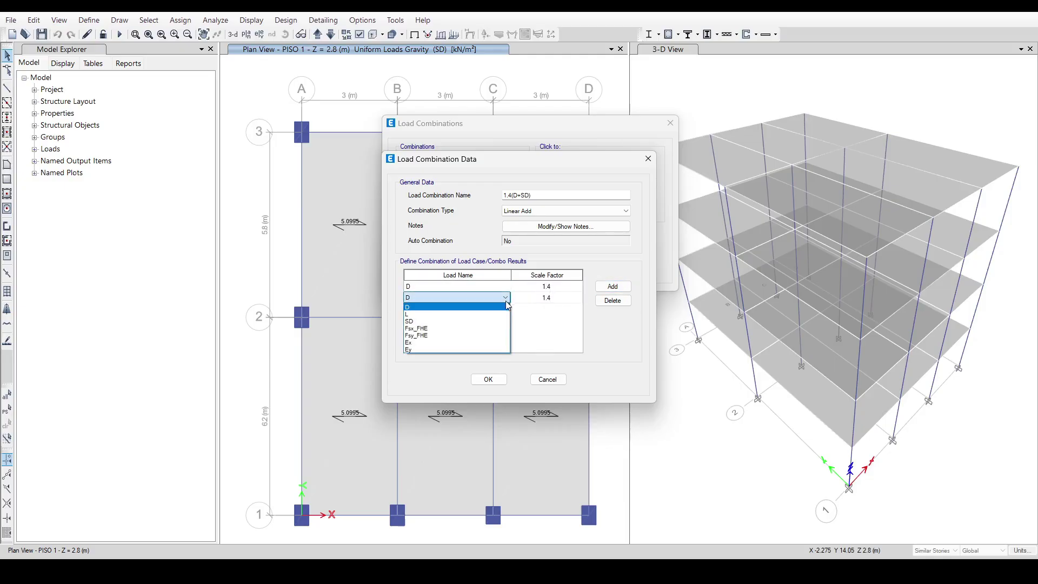
click(453, 322)
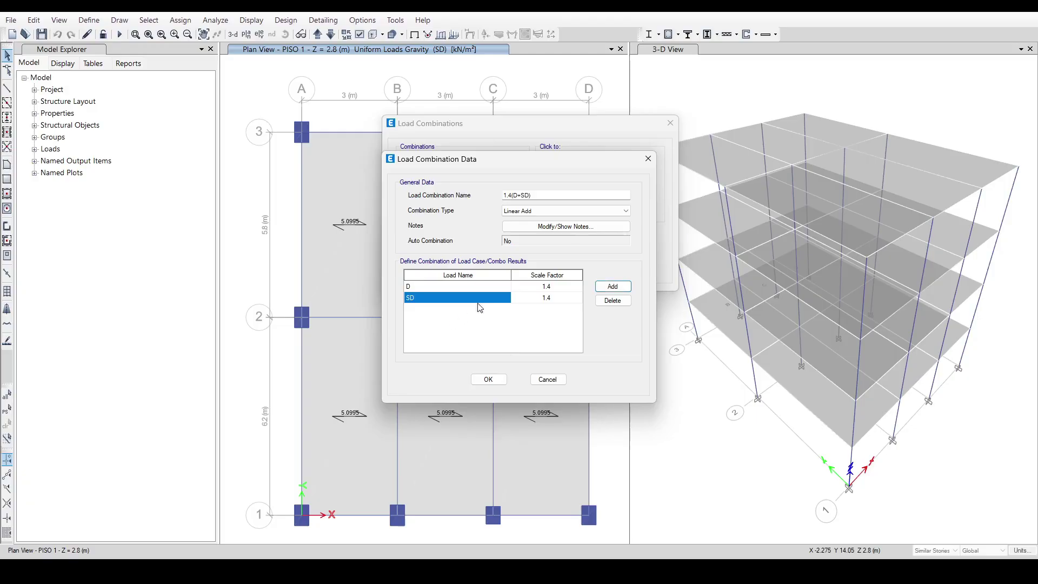
- Review the available combination types while keeping Linear Add for the 1.4(D+SD) combination
click(535, 211)
click(534, 217)
click(534, 214)
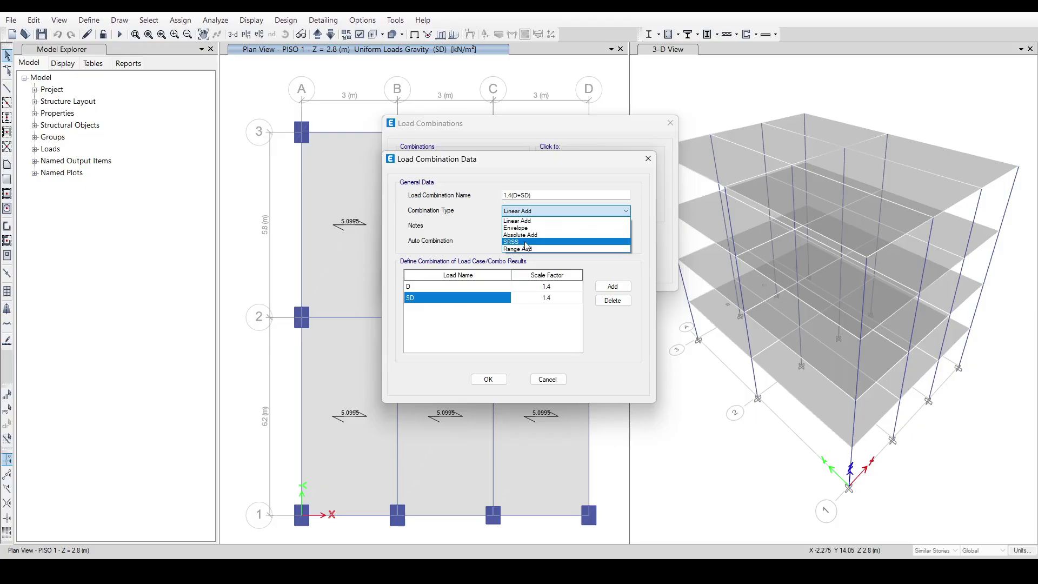
click(482, 234)
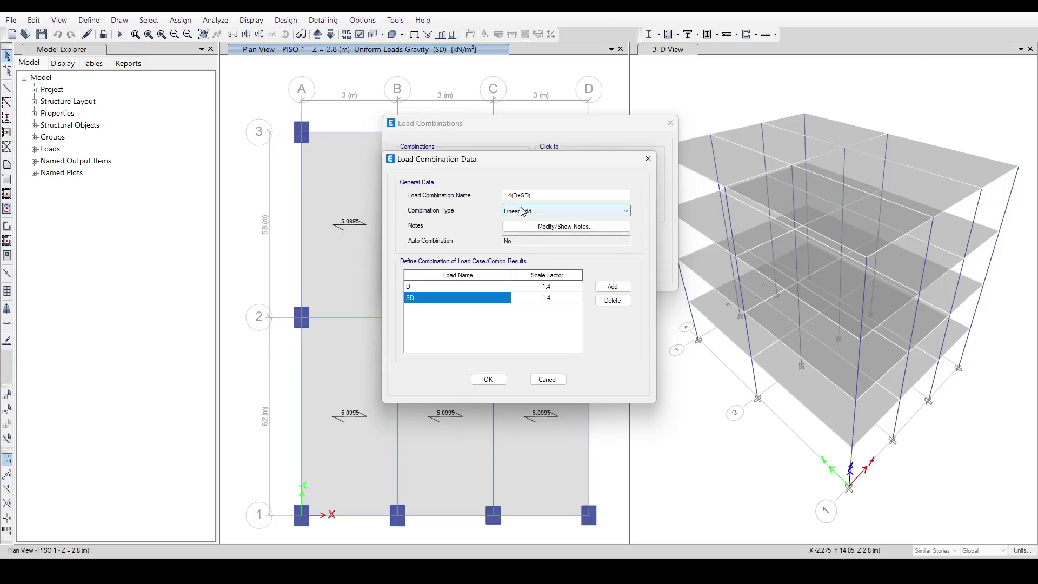
key(shift+Tab)
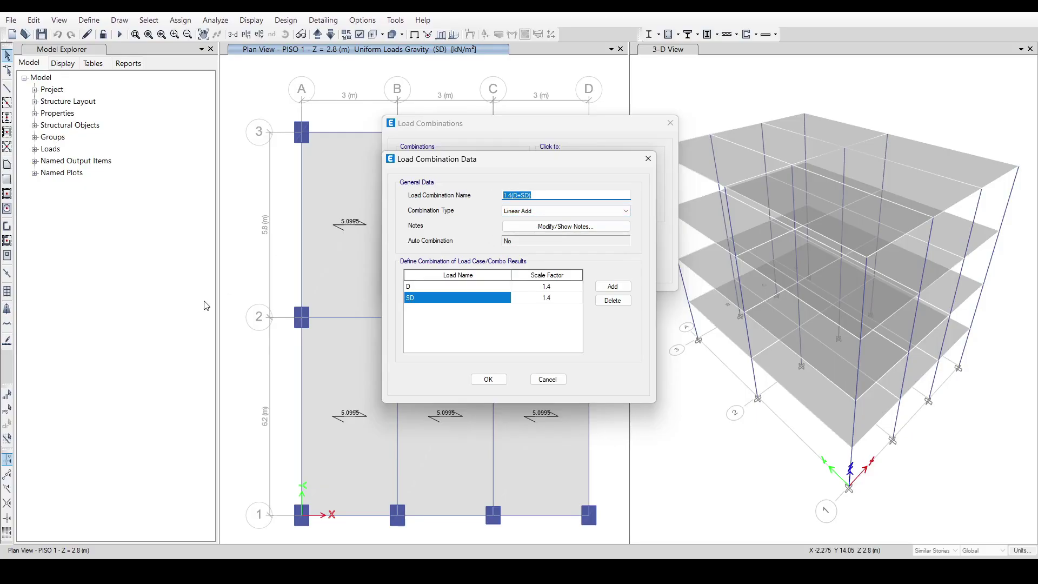
- Consult the basic combinations of section B.2.4.2 in the PDF slides, marking 1.4(D+F), and return to the ETABS load combination
click(541, 196)
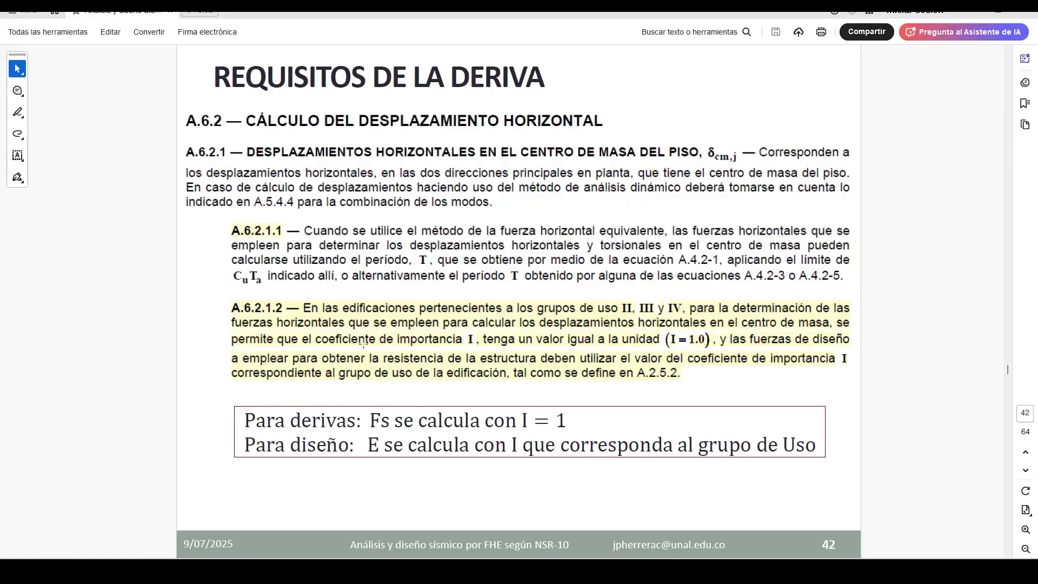
scroll(363, 344, down, 3)
scroll(364, 344, down, 16)
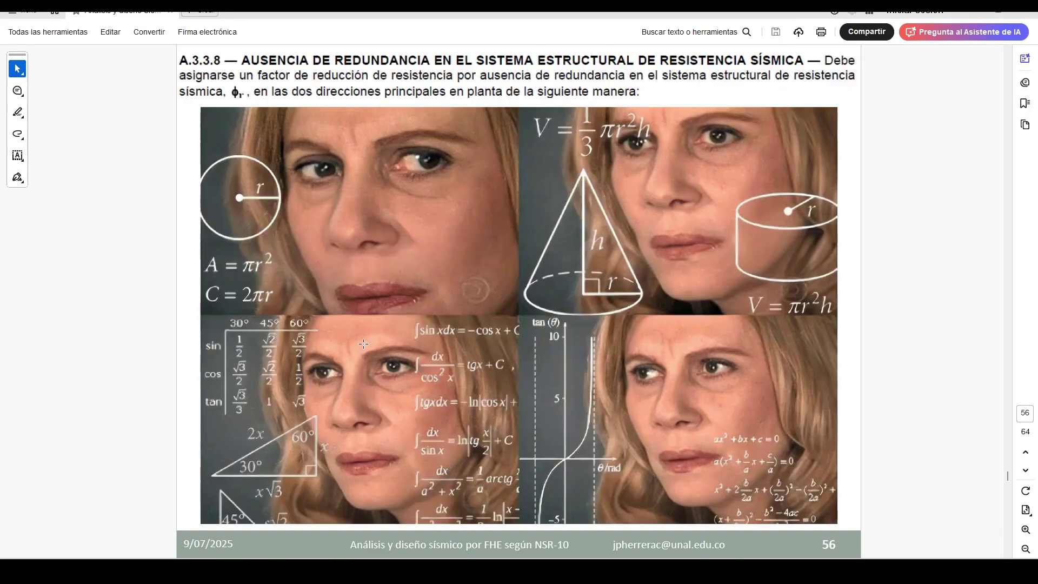
scroll(363, 344, down, 1)
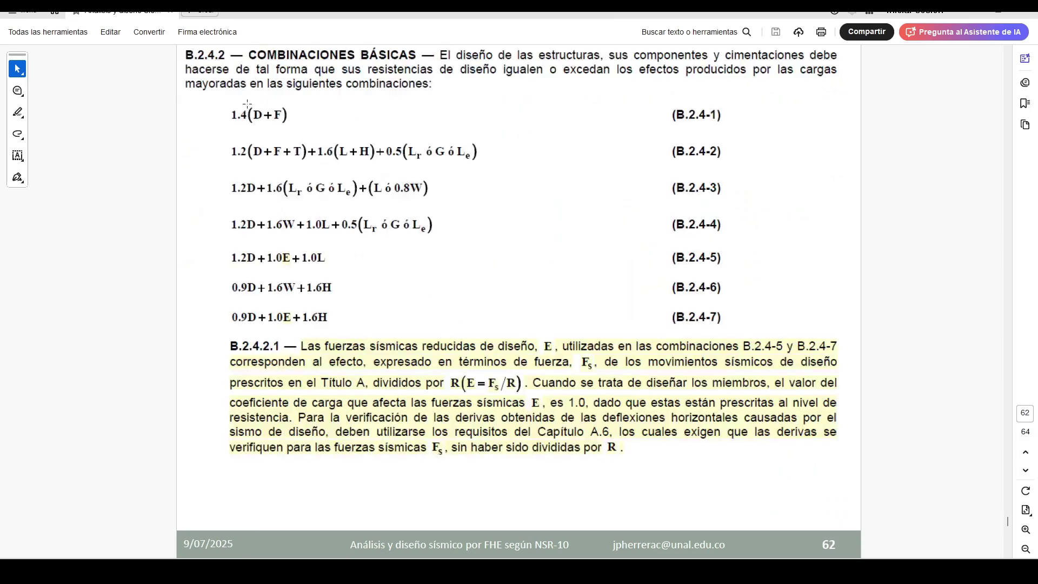
drag(221, 105, 319, 127)
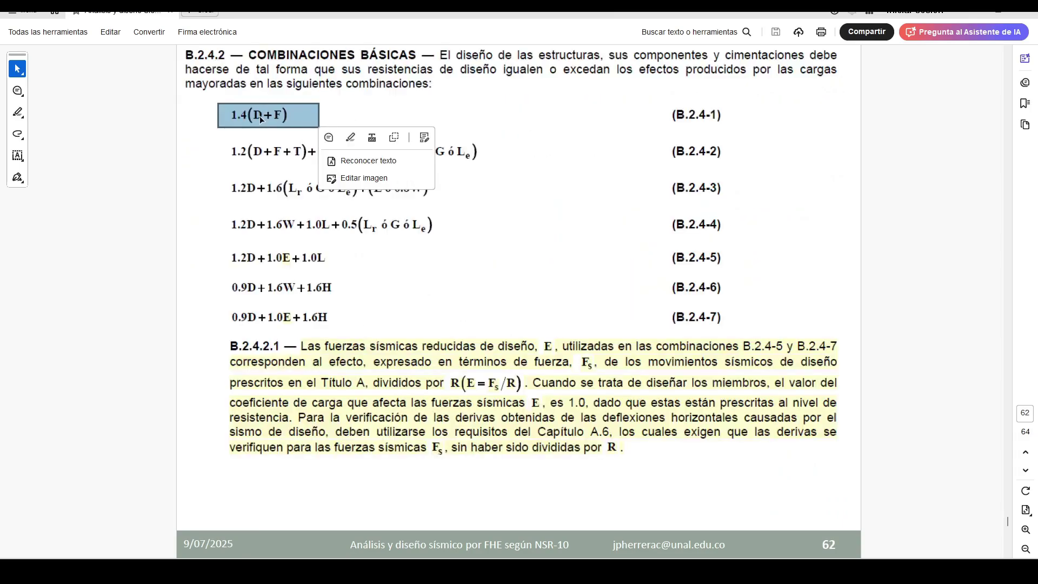
click(972, 11)
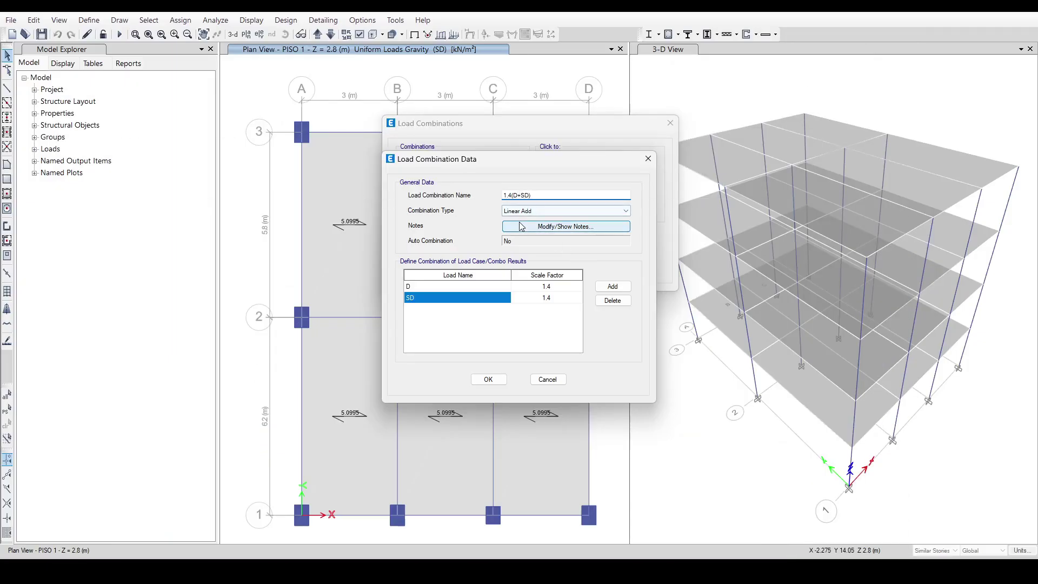
- Save the 1.4(D+SD) combination and create a new load combination named 1.2(D+SD) + 1.6L
click(488, 381)
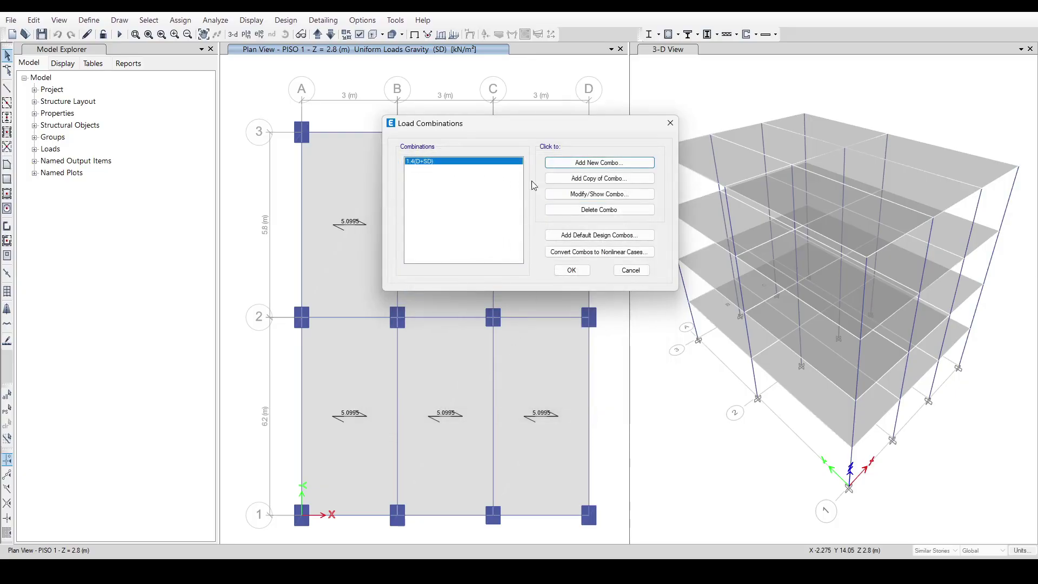
click(626, 163)
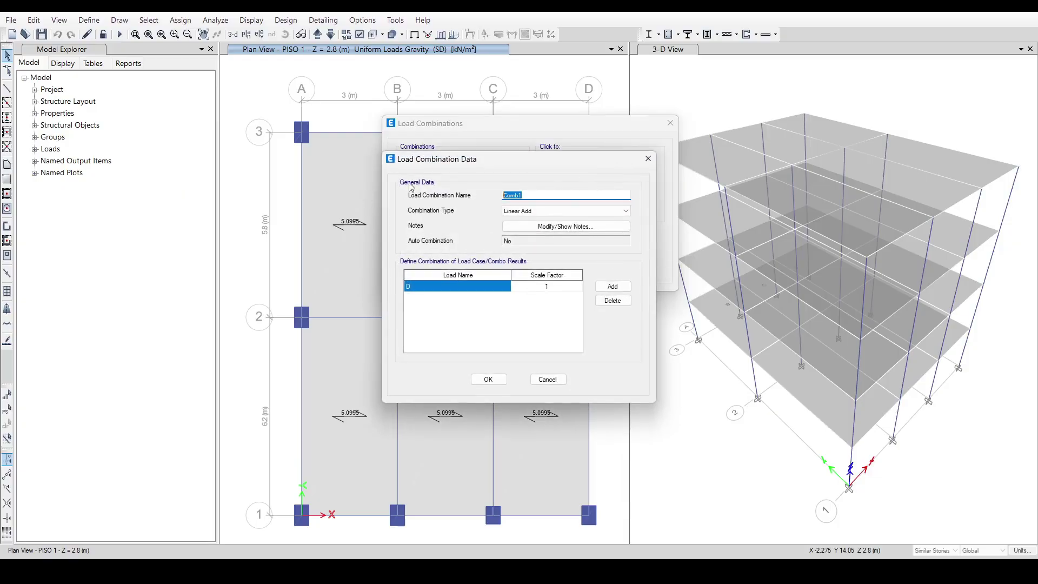
text(1.2)
text((D+SD) + 1.6L)
- Add two more load rows to the combination and set the scale factor of D to 1.2
click(613, 287)
click(613, 291)
click(555, 287)
click(554, 286)
text(.2)
- Change the second load of the combination to SD with a scale factor of 1.2
click(449, 298)
click(449, 298)
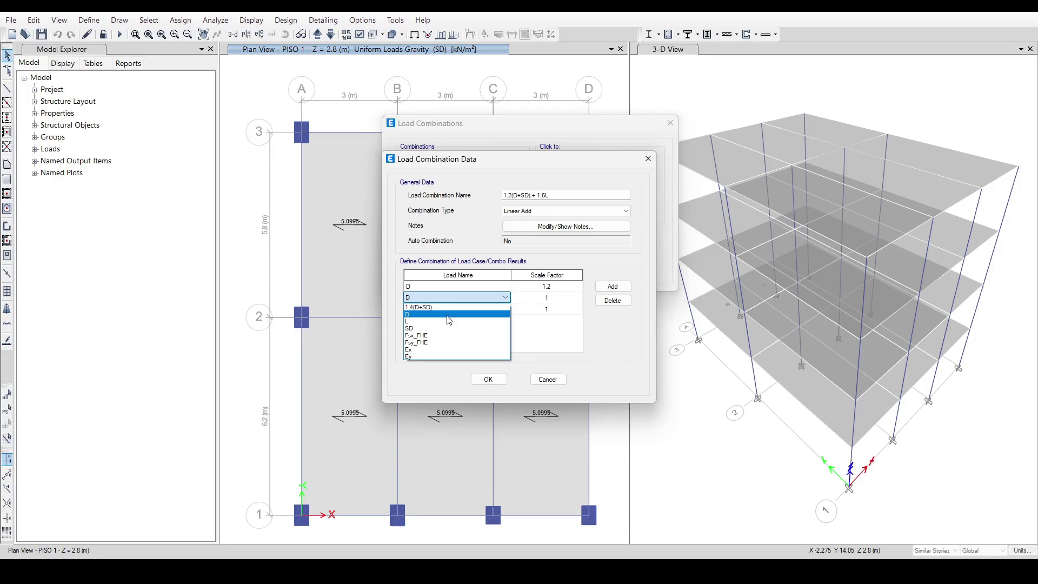
click(449, 328)
click(552, 297)
click(552, 298)
text(.2)
- Change the third load to L with a scale factor of 1.6 and save the 1.2(D+SD) + 1.6L combination
click(449, 309)
click(448, 309)
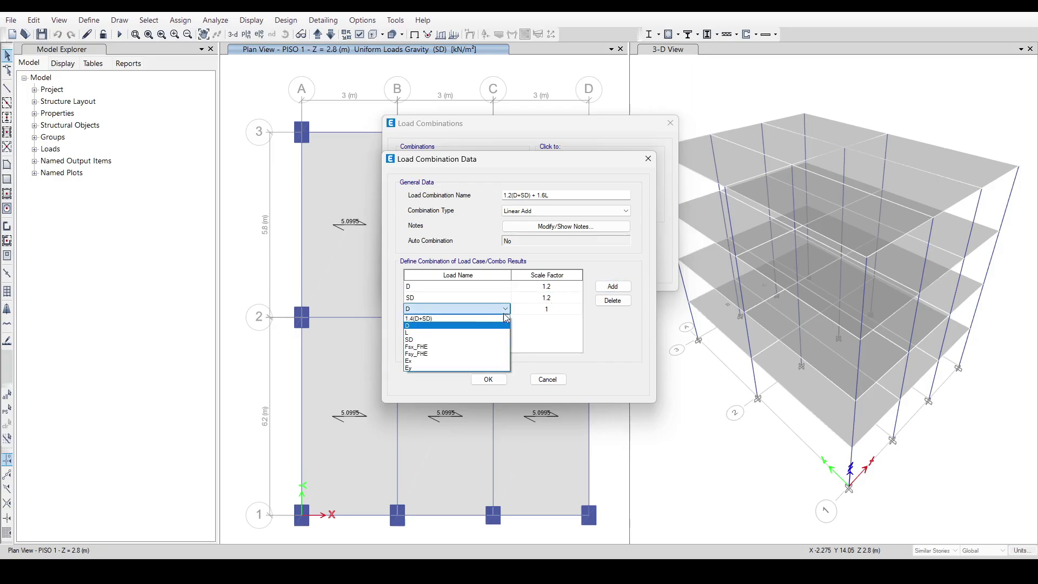
click(438, 332)
click(552, 309)
click(552, 309)
text(.6)
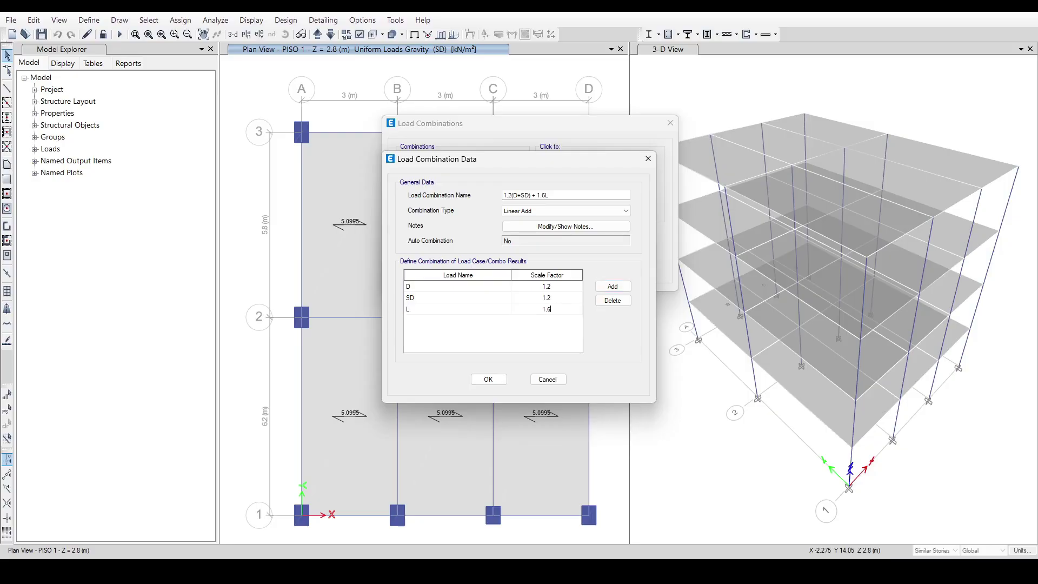
click(555, 301)
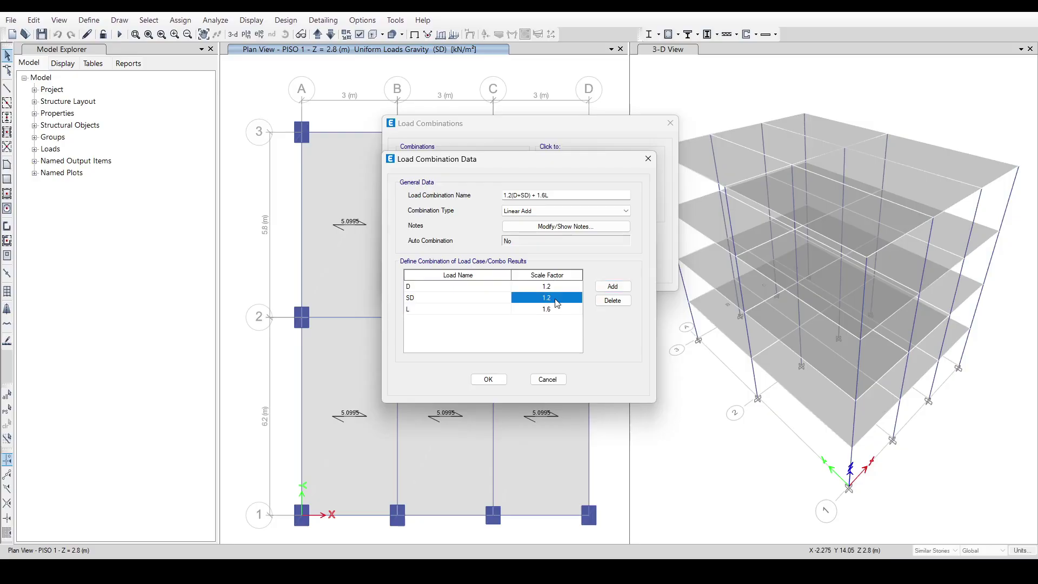
click(503, 378)
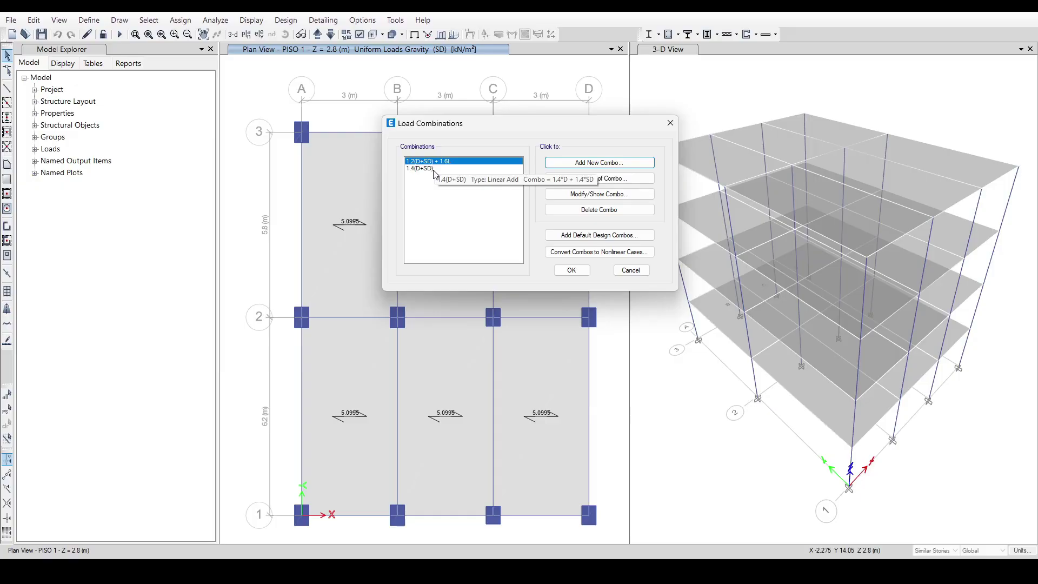
- Start a new load combination and, after marking 1.2D+1.0E+1.0L (B.2.4-5) in the PDF slides, begin its name in ETABS with 1.2(D+SD) + L +
click(610, 163)
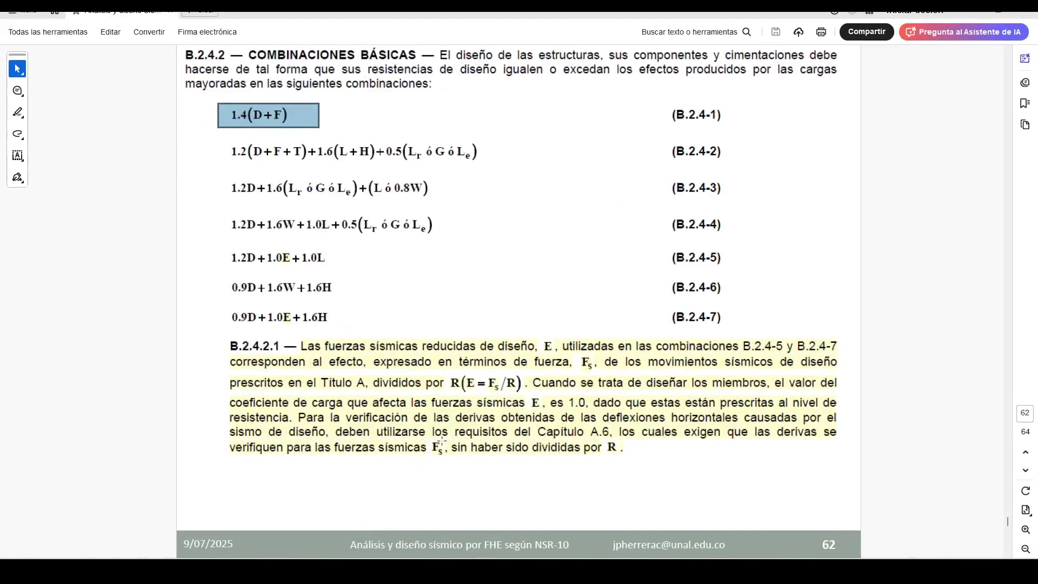
scroll(442, 437, down, 4)
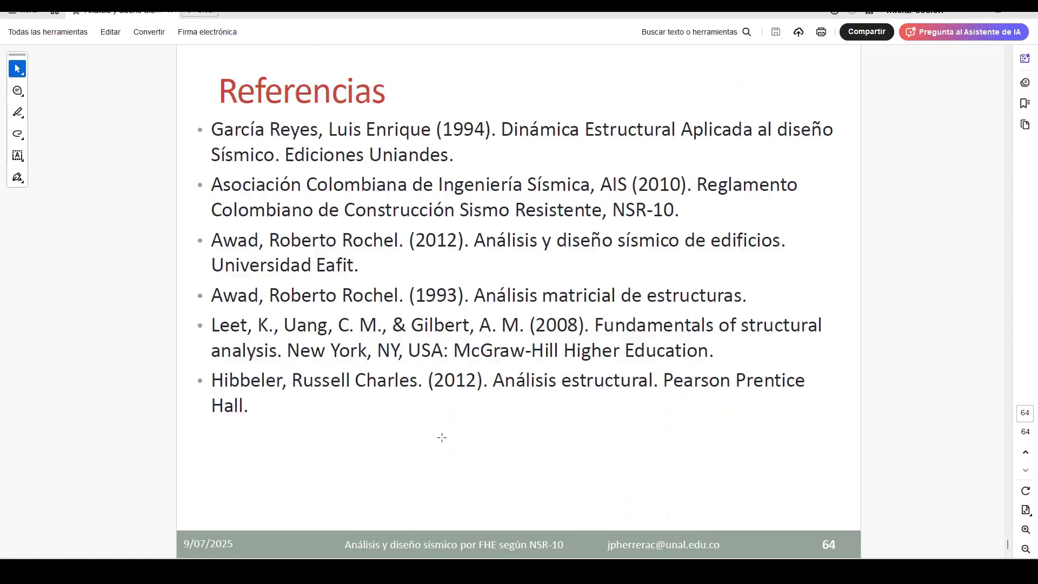
scroll(442, 438, up, 2)
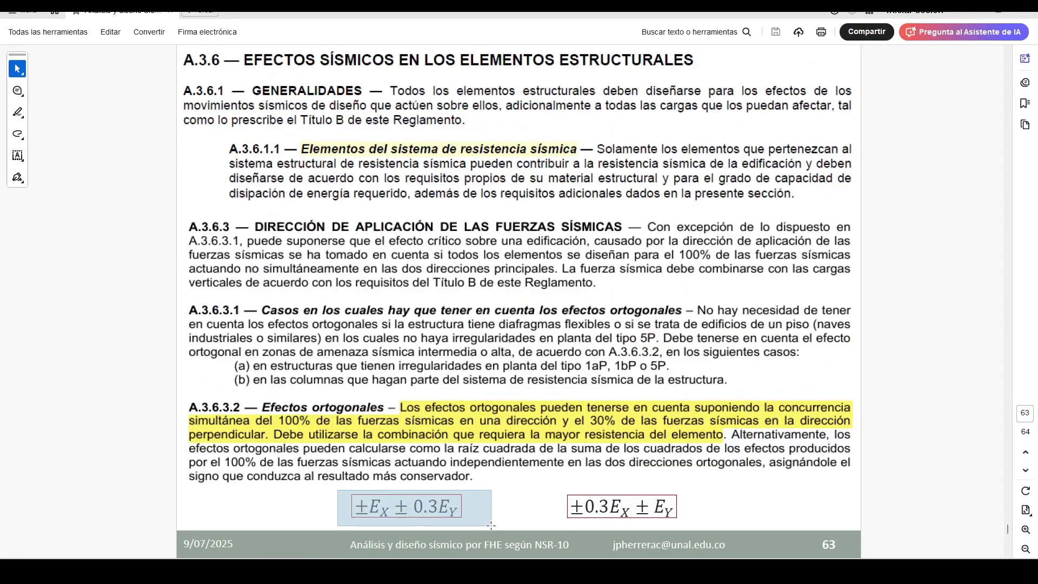
scroll(521, 490, up, 2)
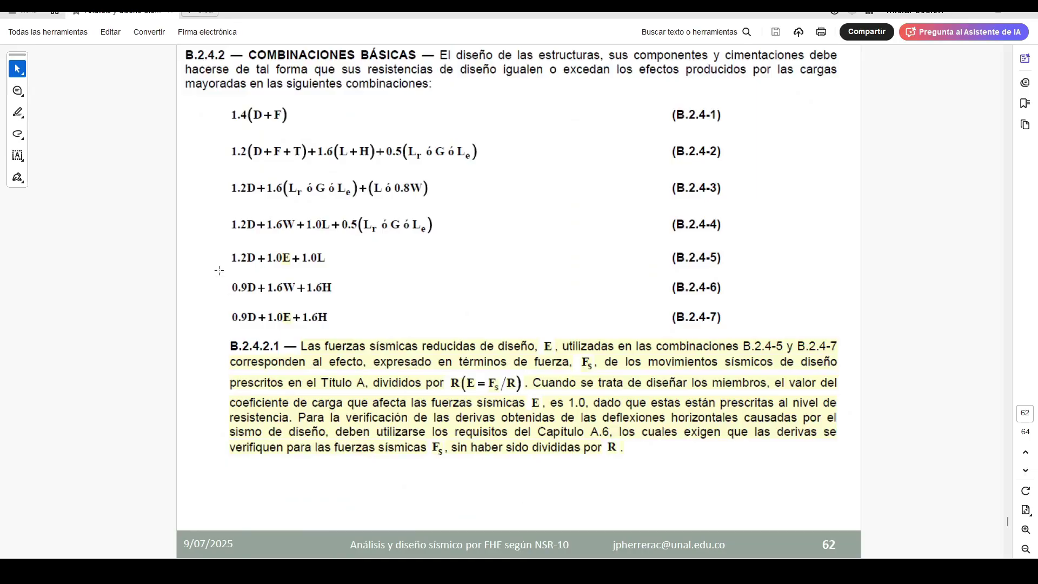
drag(226, 243, 353, 276)
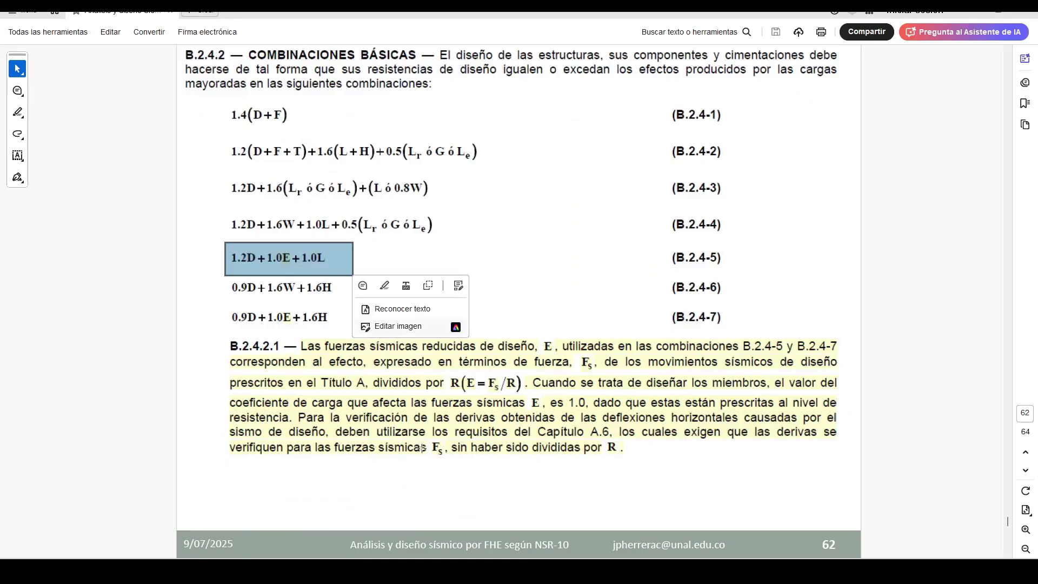
click(971, 12)
text(1.2(D+SD) + L +)
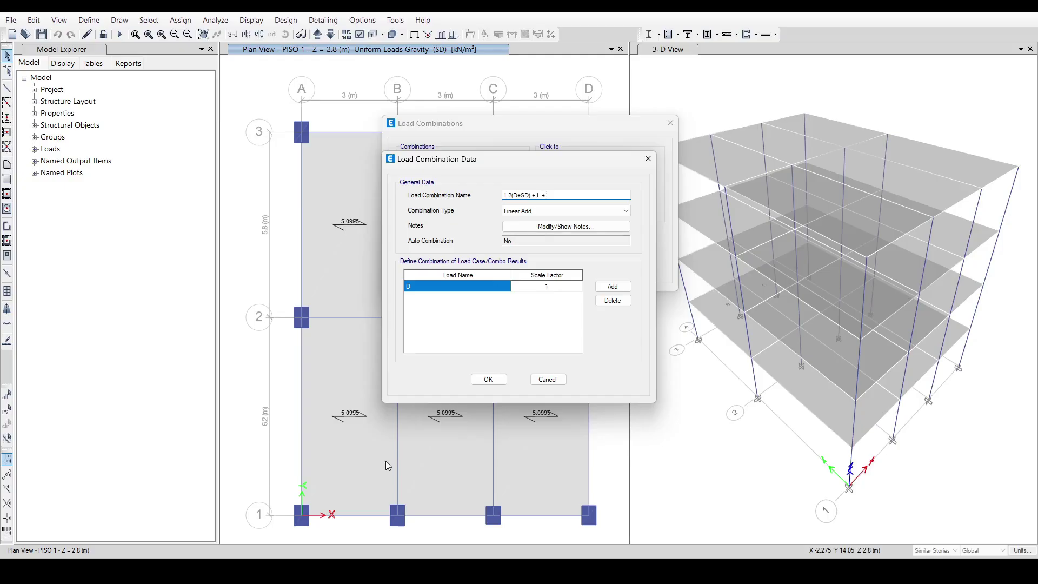
- Consult the orthogonal effects of A.3.6.3.2 in the PDF slides, marking ±Ex ± 0.3Ey, and complete the ETABS combination name as 1.2(D+SD) + L + Ex + 0.3Ey
click(343, 571)
click(282, 255)
drag(265, 250, 293, 264)
scroll(376, 319, up, 1)
scroll(431, 430, up, 2)
scroll(431, 430, down, 4)
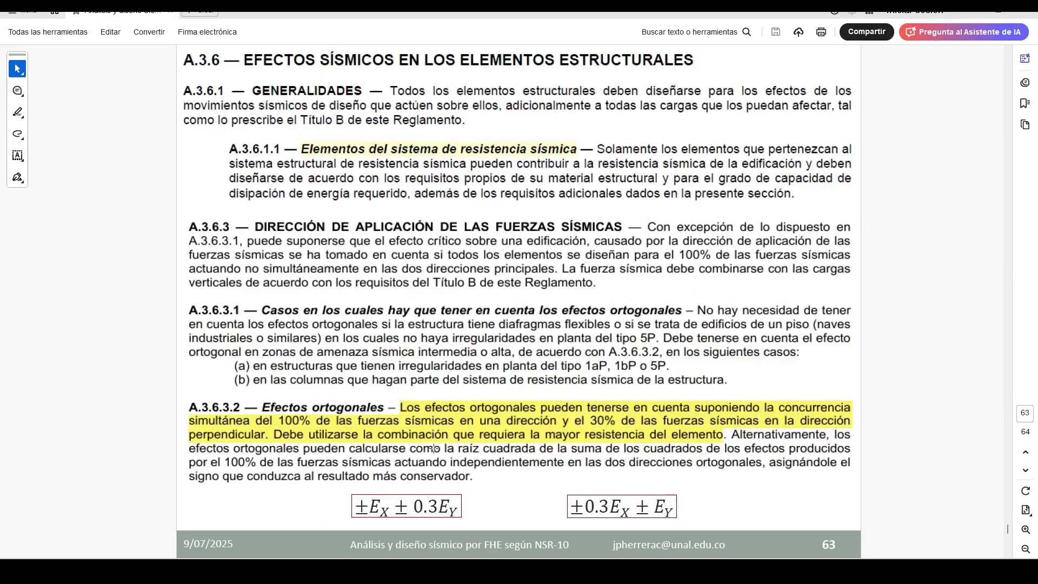
drag(347, 495, 472, 511)
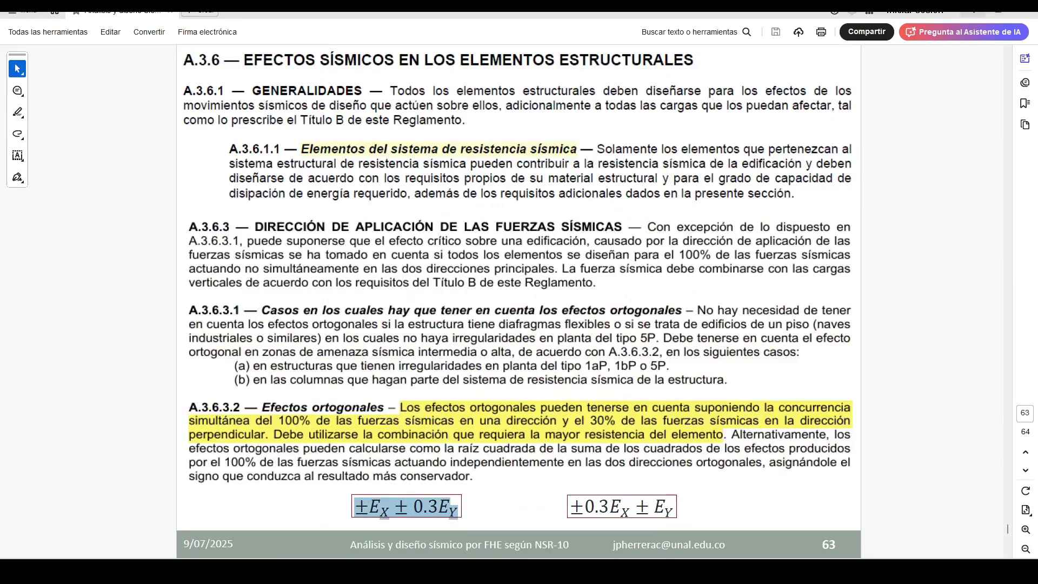
click(973, 12)
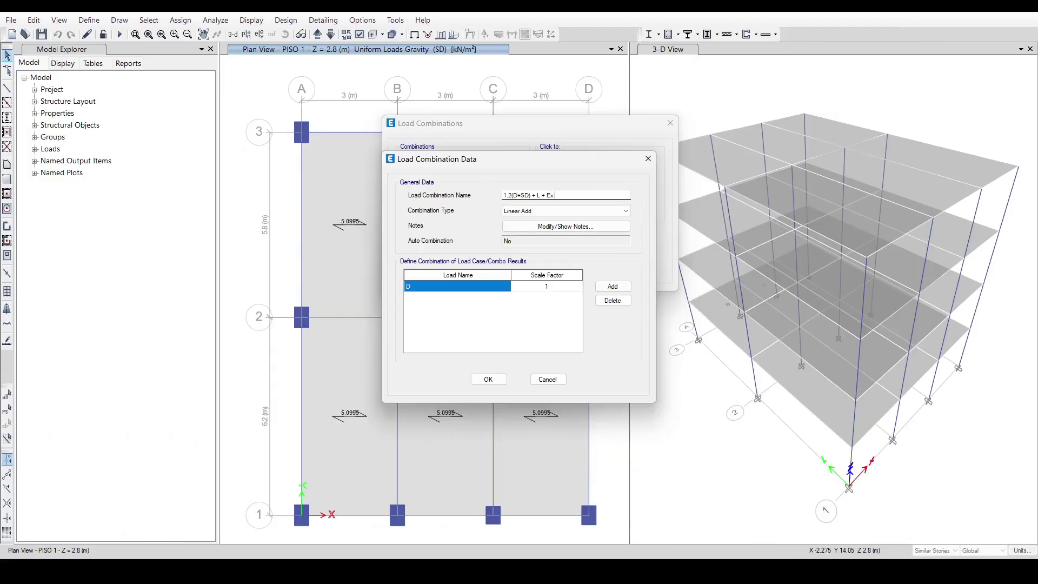
text(Ey)
- Add three more load rows to the seismic combination and set the scale factor of D to 1.2
click(611, 287)
click(611, 286)
click(611, 287)
click(506, 288)
click(507, 288)
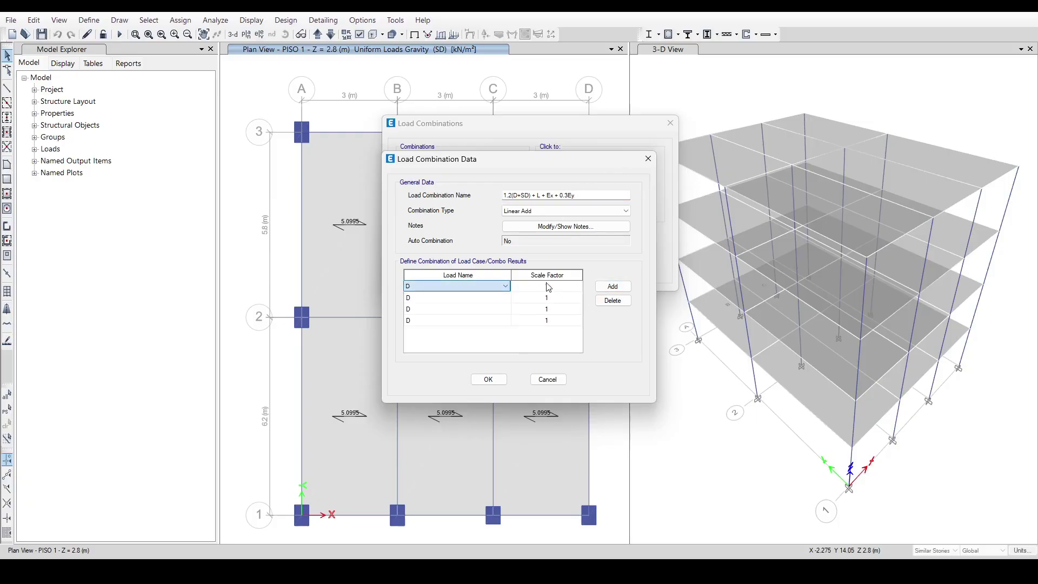
click(557, 286)
click(560, 287)
text(1.2)
- Assign SD to the second load row of the seismic combination with a scale factor of 1.2
click(476, 298)
click(476, 299)
click(427, 335)
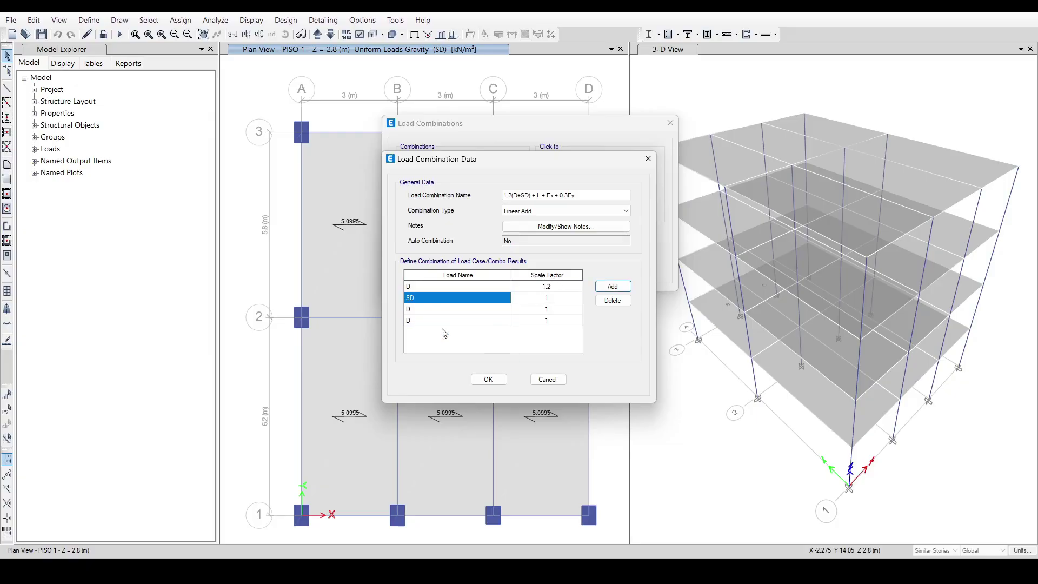
click(573, 304)
text(1.2)
- Assign L to the third load row and Ex to the fourth, keeping a scale factor of 1 for both
click(442, 311)
click(442, 310)
click(430, 340)
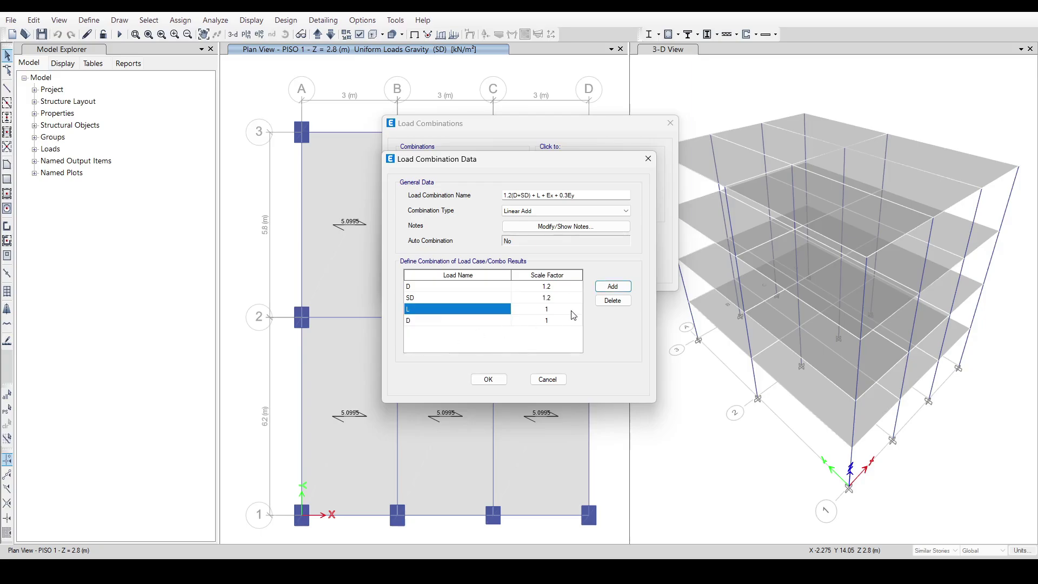
click(453, 323)
click(453, 324)
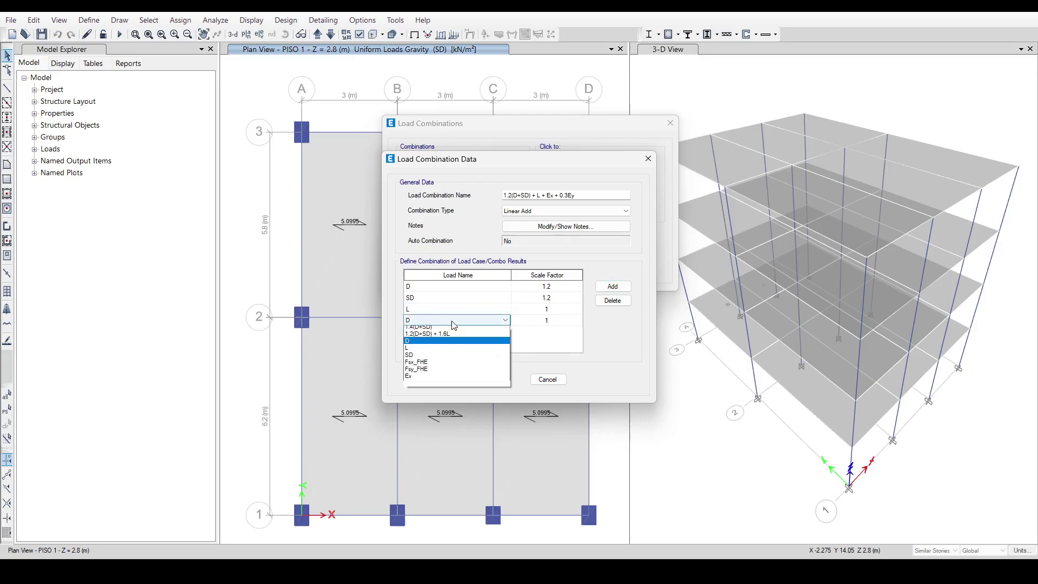
click(424, 377)
click(550, 323)
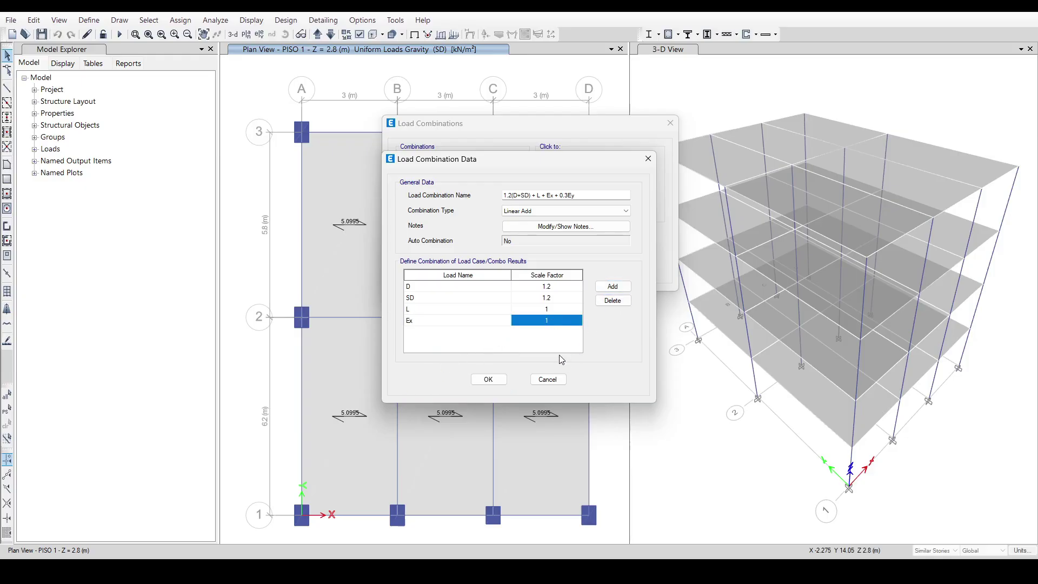
- Add load Ey as a fifth row of the seismic combination with a scale factor of 0.3
click(610, 287)
click(476, 331)
click(495, 332)
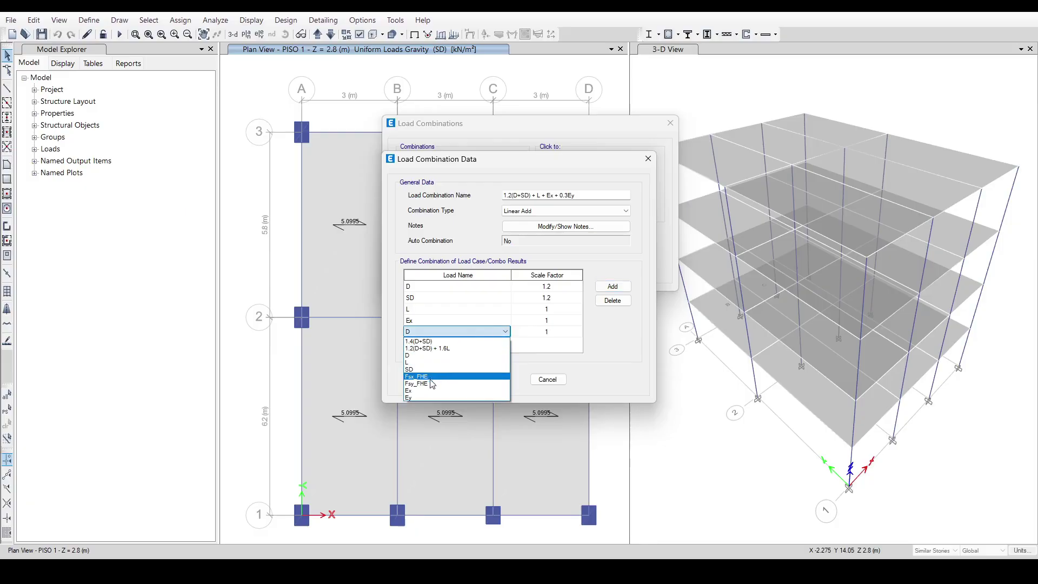
click(423, 398)
click(507, 321)
click(560, 322)
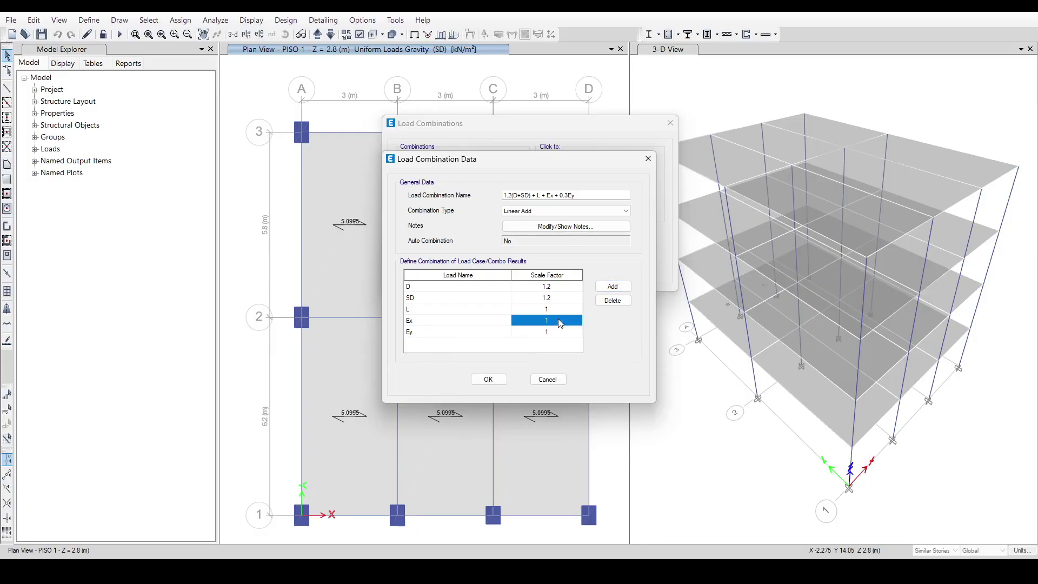
click(476, 332)
click(552, 335)
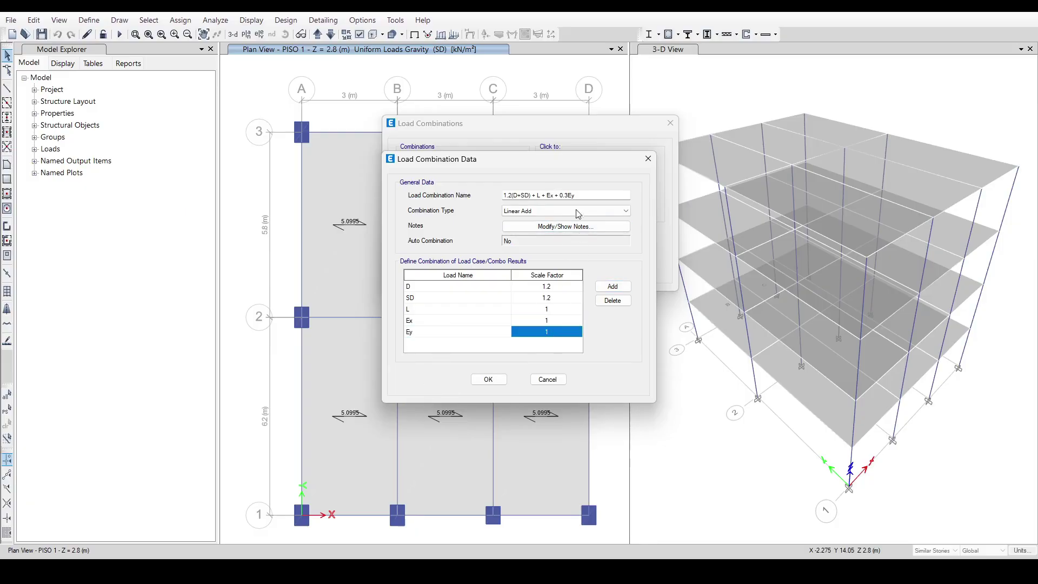
text(0.3)
click(558, 329)
- Review the scale factors of D, SD, L, Ex and Ey, and save the 1.2(D+SD) + L + Ex + 0.3Ey combination
click(549, 286)
click(550, 297)
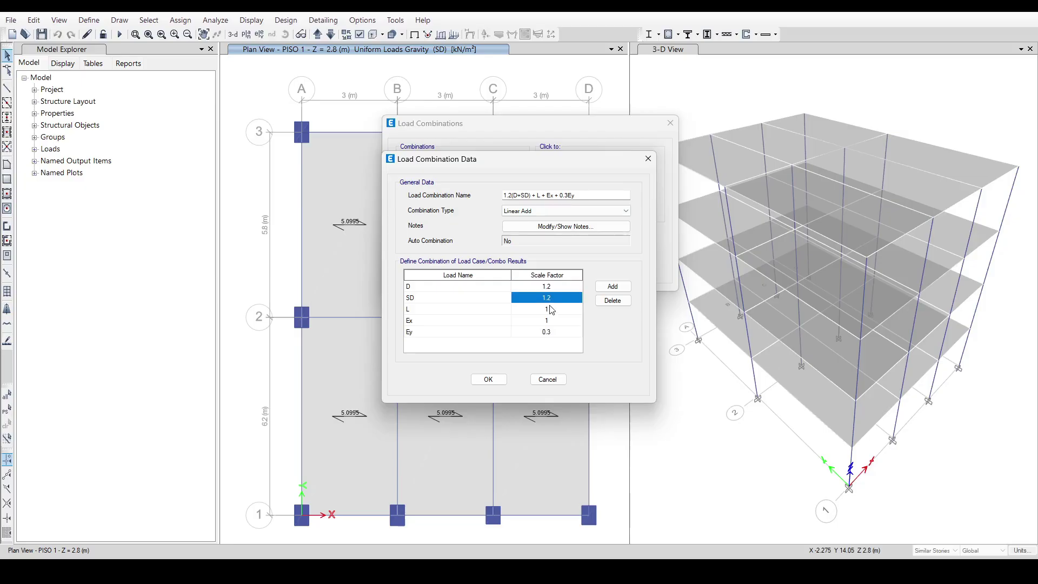
click(550, 310)
click(551, 322)
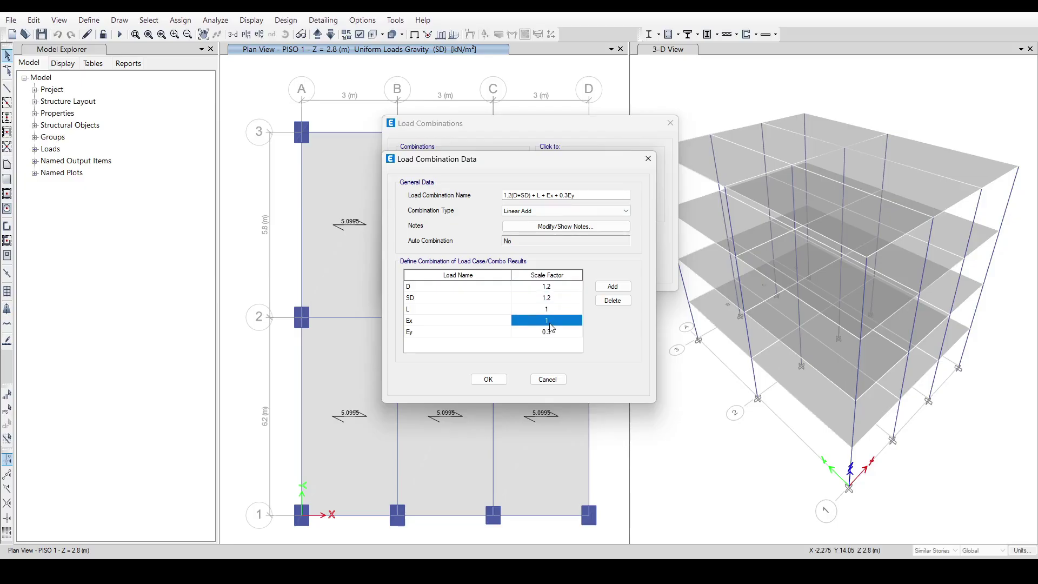
click(557, 336)
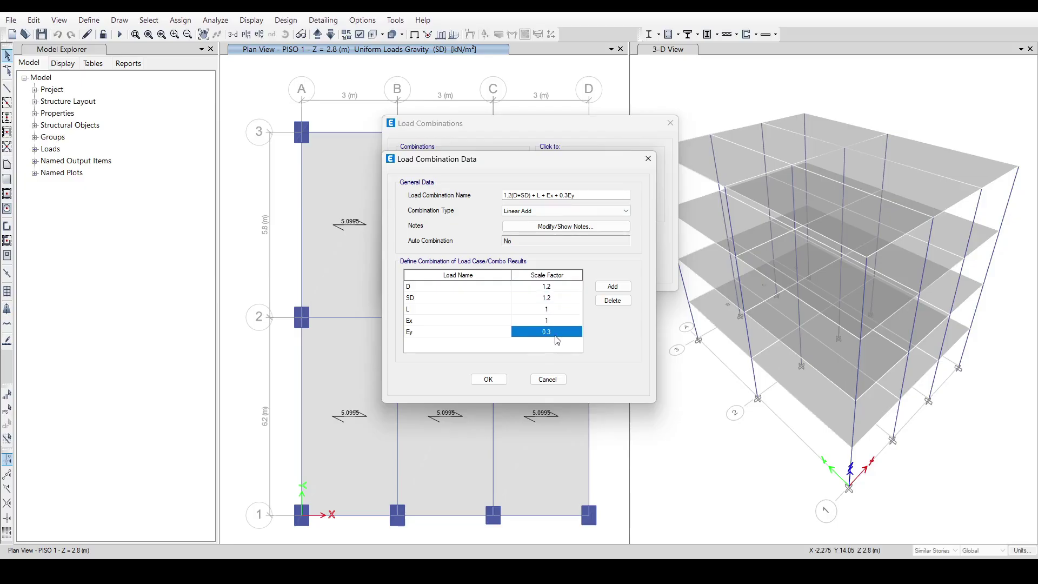
click(488, 379)
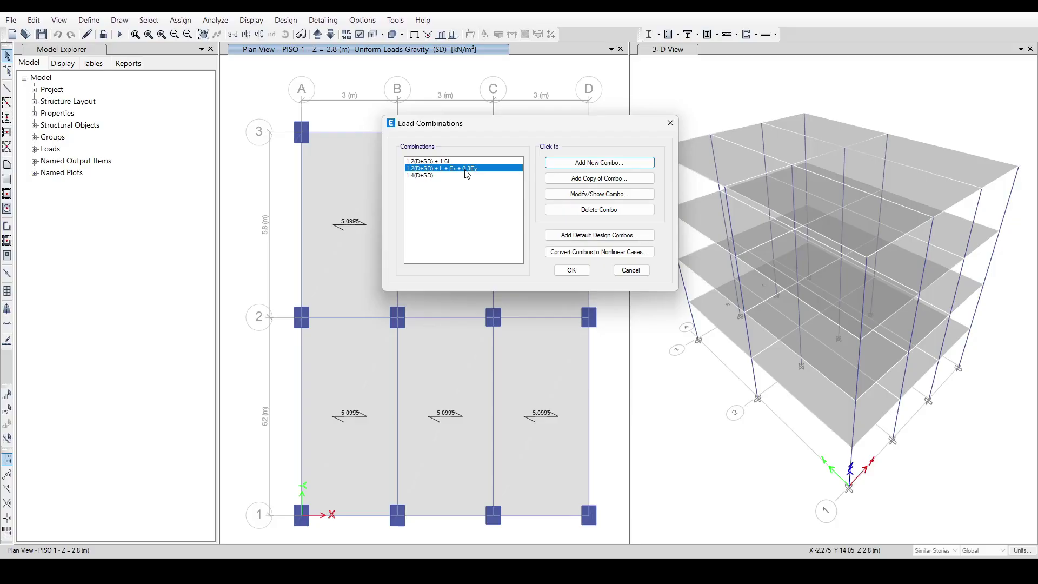
- Copy the 1.2(D+SD) + L + Ex + 0.3Ey combination and name the copy 1.2(D+SD) + L + Ex - 0.3Ey
click(594, 181)
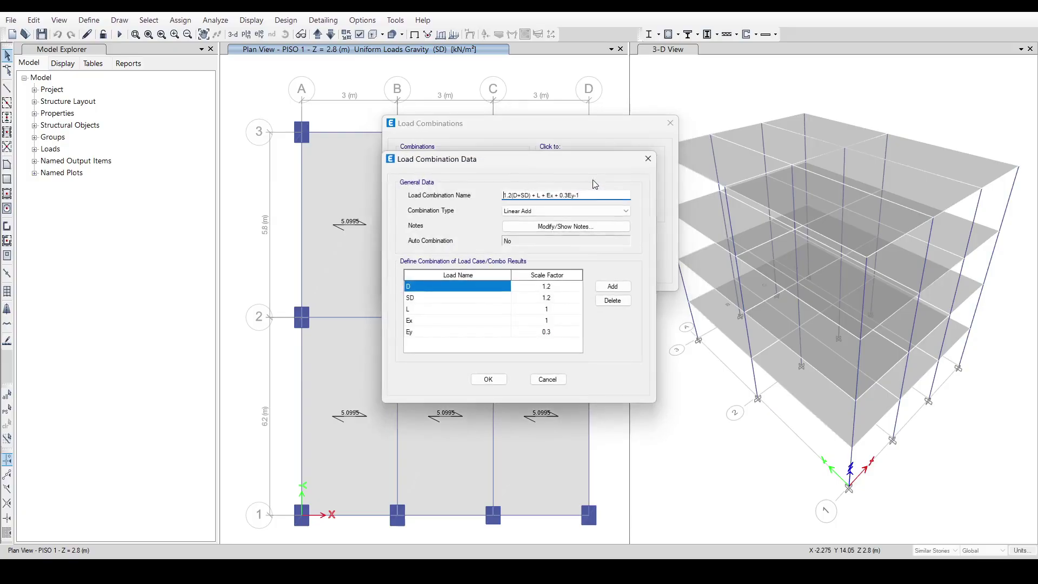
key(BackSpace)
key(BackSpace)
key(BackSpace)
text(-)
- Edit the scale factor of Ey in the copied combination to match its name, and save the combination
click(538, 336)
click(537, 334)
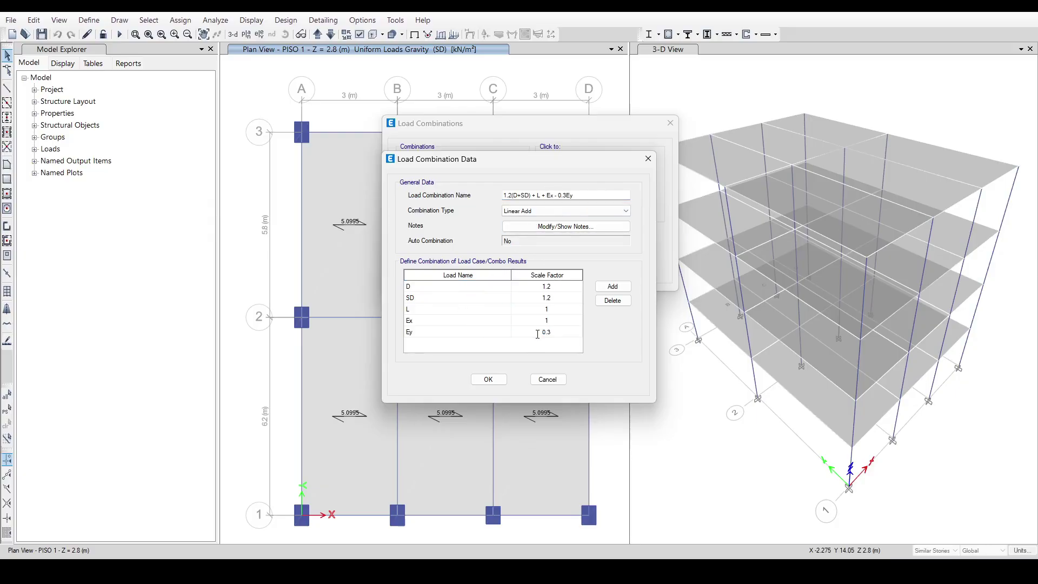
click(497, 381)
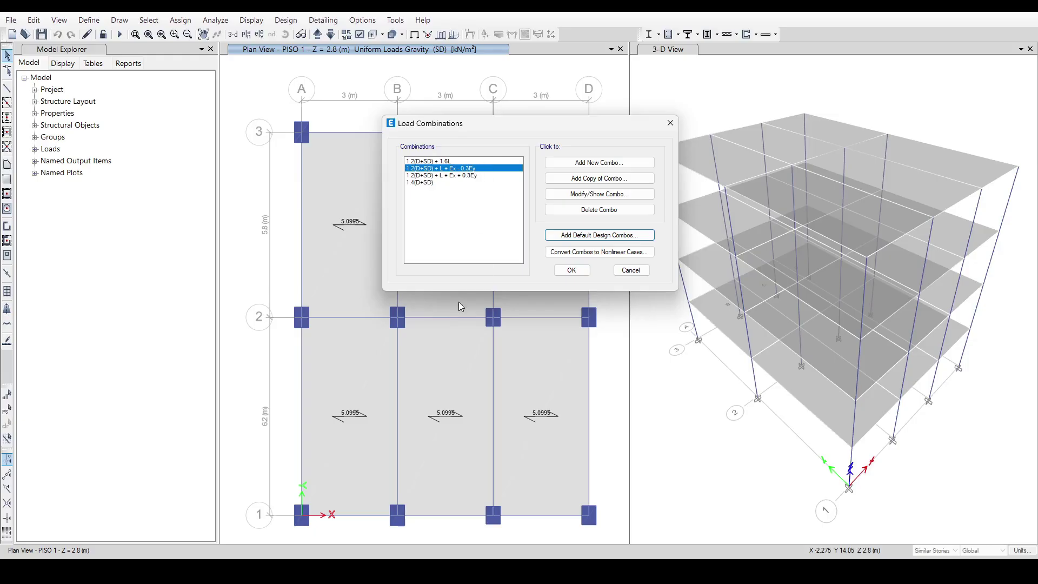
click(406, 555)
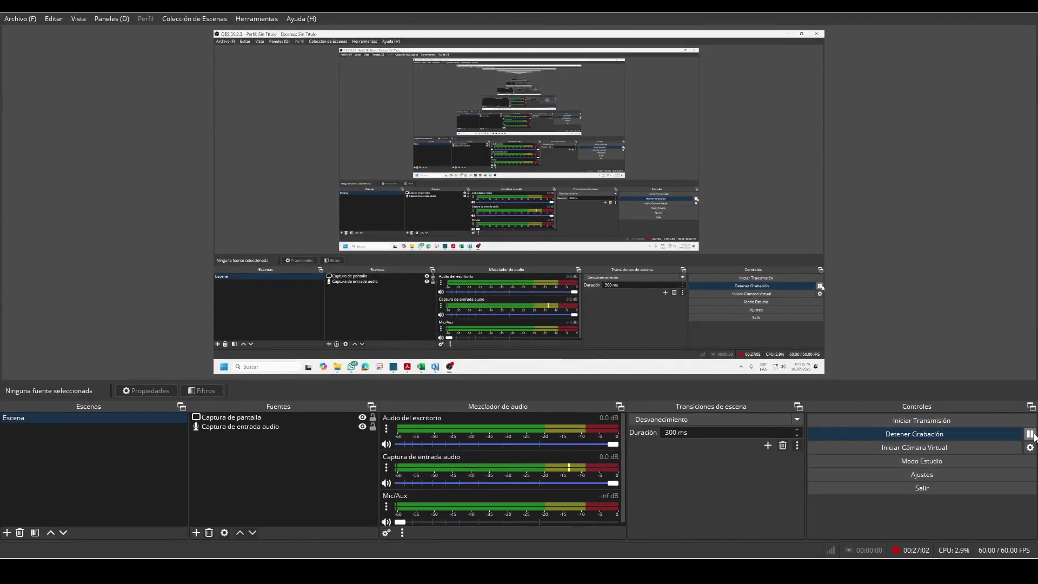
click(979, 6)
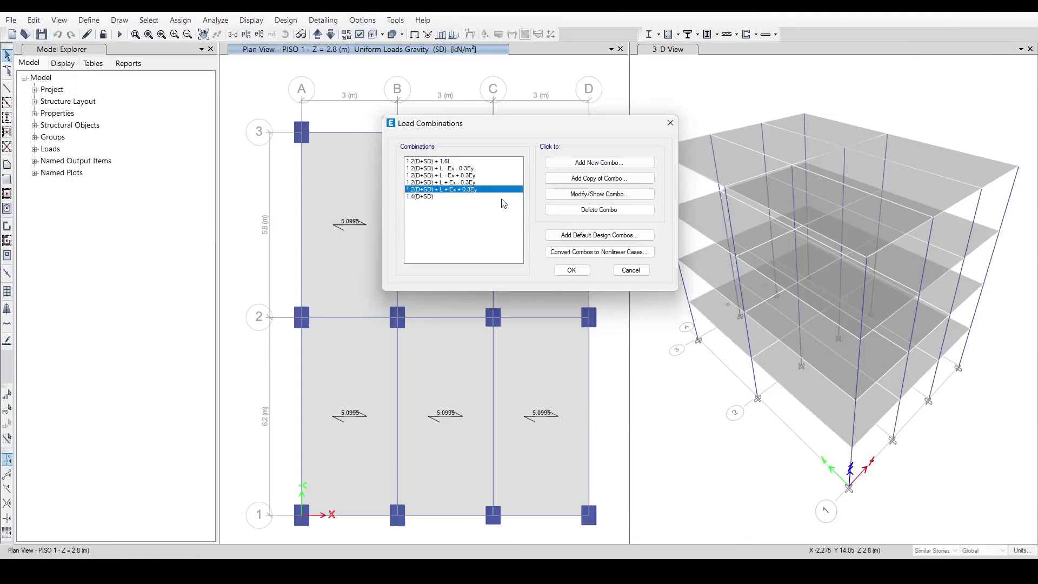
- Select the four seismic combinations from 1.2(D+SD) + L - Ex - 0.3Ey through 1.2(D+SD) + L + Ex + 0.3Ey in the combination list
click(413, 169)
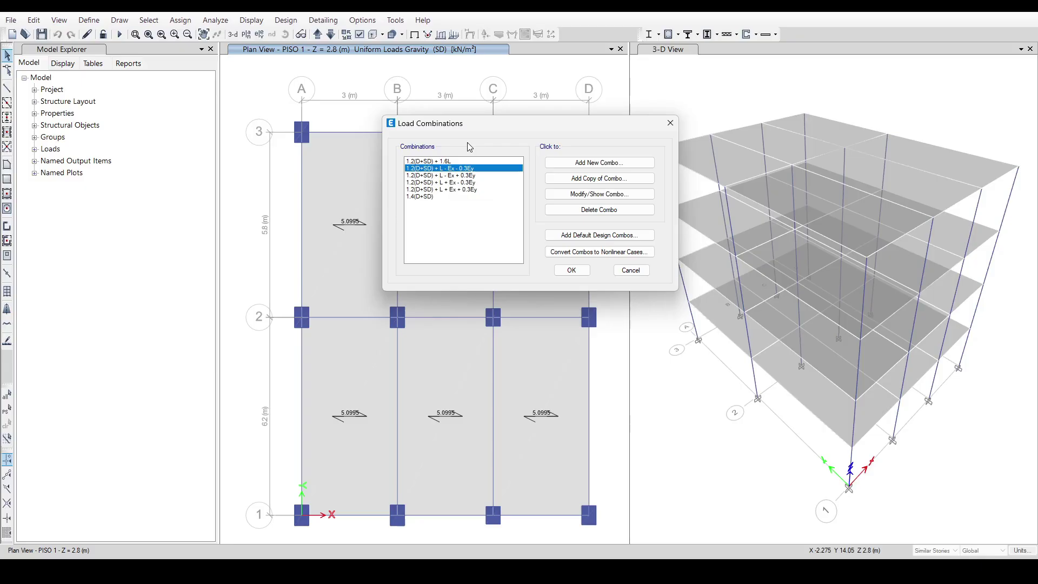
key(shift+Down)
key(shift+Down)
key(shift+Down)
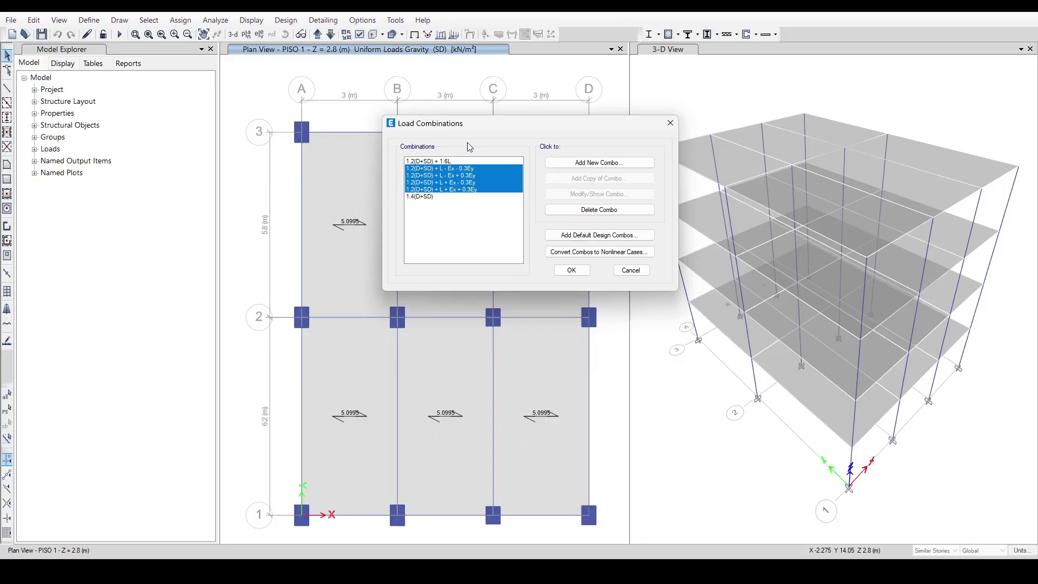
- Go through the existing combinations in the list one by one, from 1.4(D+SD) up to 1.2(D+SD) + 1.6L
key(Down)
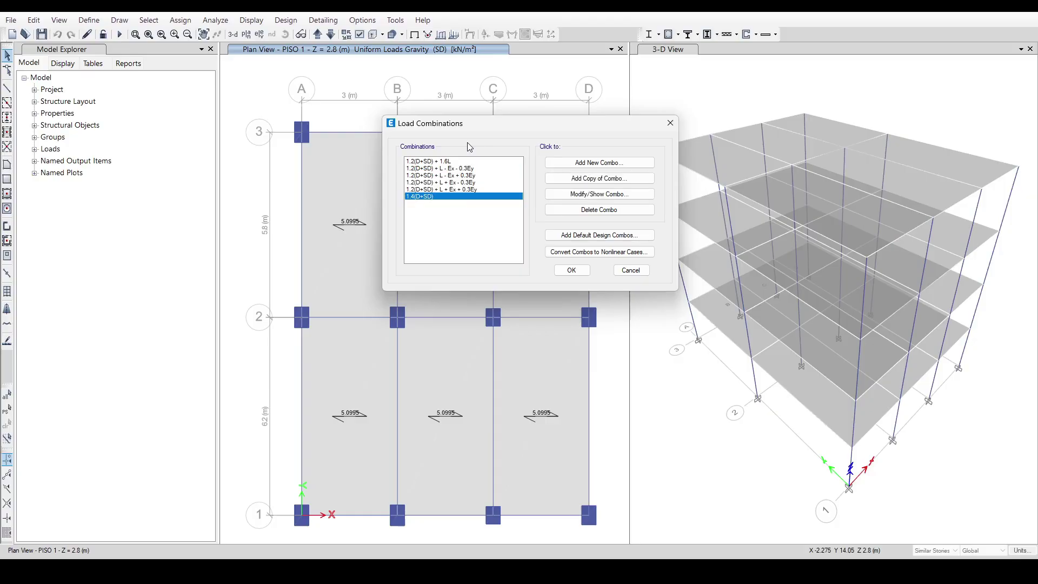
key(Up)
key(Up)
key(Up)
key(Up)
key(Up)
key(Down)
key(Down)
key(Down)
key(Down)
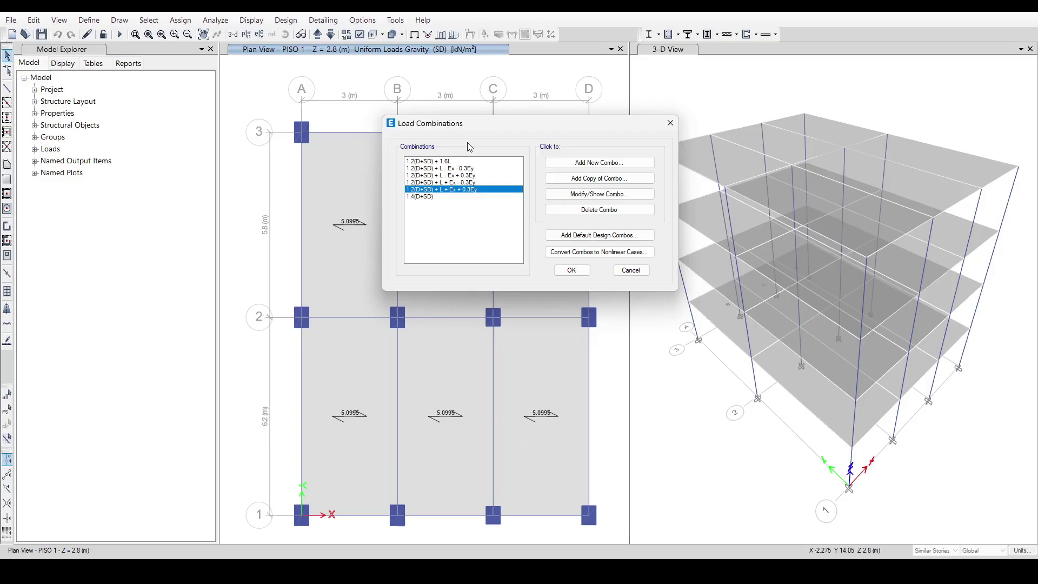
- Copy the 1.2(D+SD) + L + Ex + 0.3Ey combination and name the copy 1.2(D+SD) + L + 0.3Ex + Ey
click(594, 184)
drag(544, 168, 762, 162)
click(763, 198)
text(0.3)
click(805, 198)
key(BackSpace)
key(BackSpace)
key(BackSpace)
key(BackSpace)
- Set the copied combination's scale factors to 1 for Ey and 0.3 for Ex, and save the combination
click(774, 335)
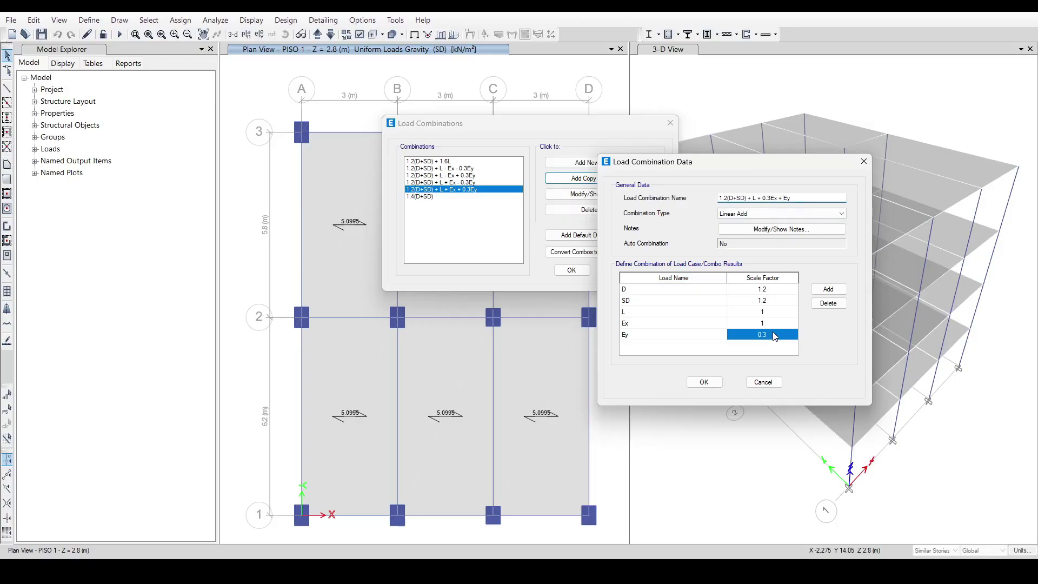
text(1)
click(781, 323)
text(0.3)
click(704, 381)
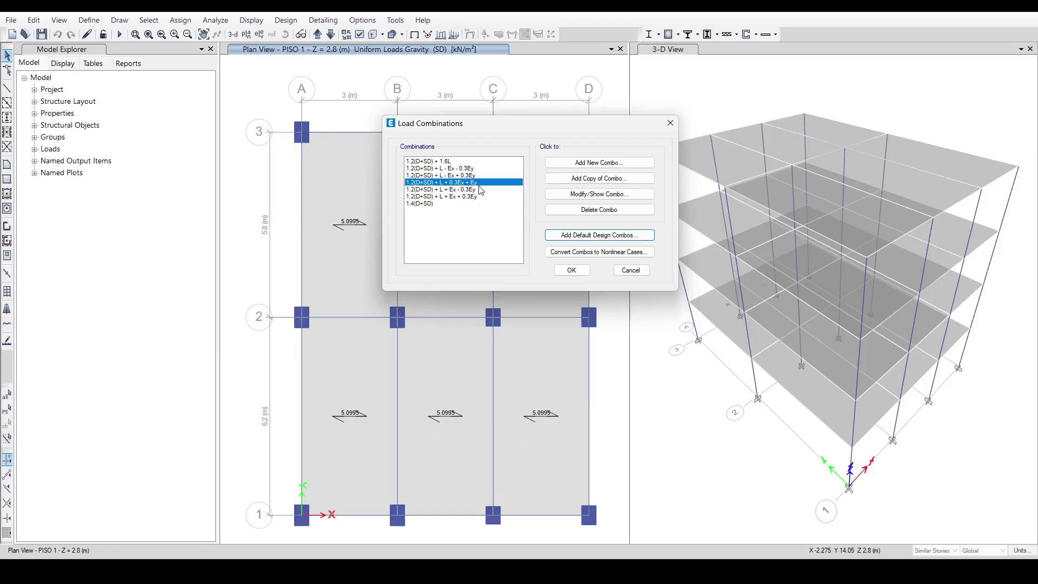
mouse_move(400, 576)
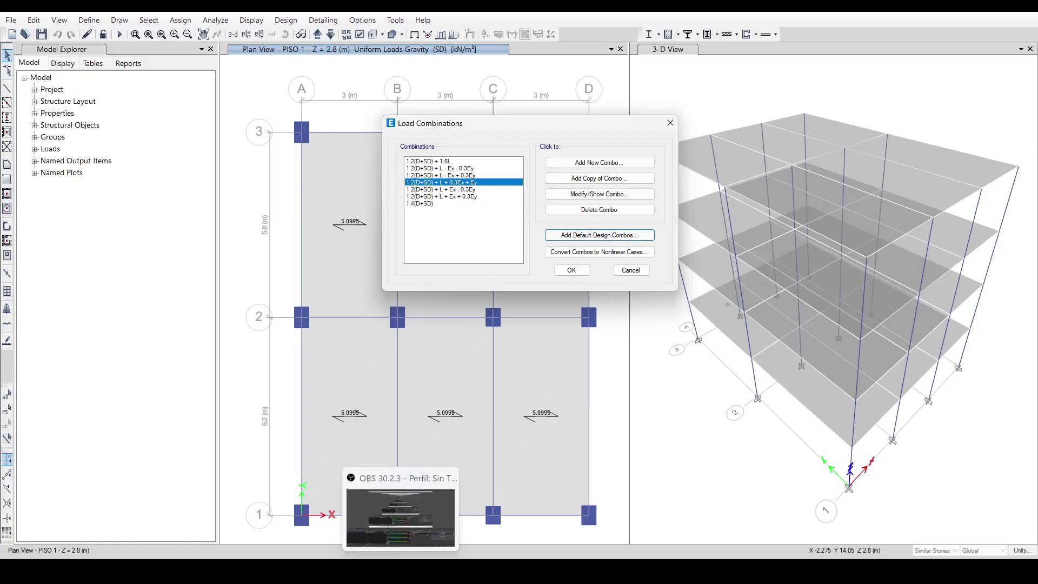
click(391, 523)
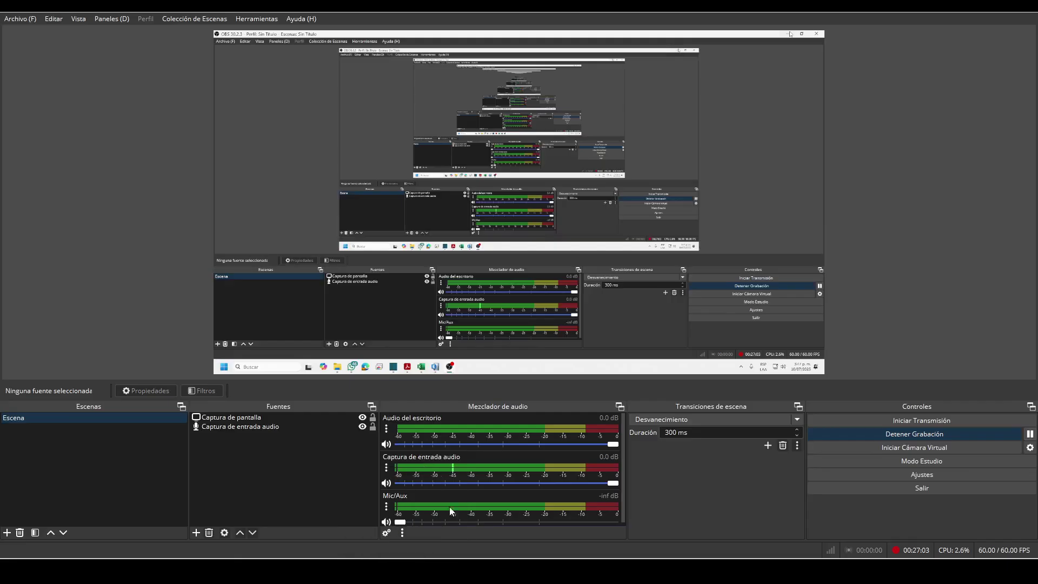
click(1030, 434)
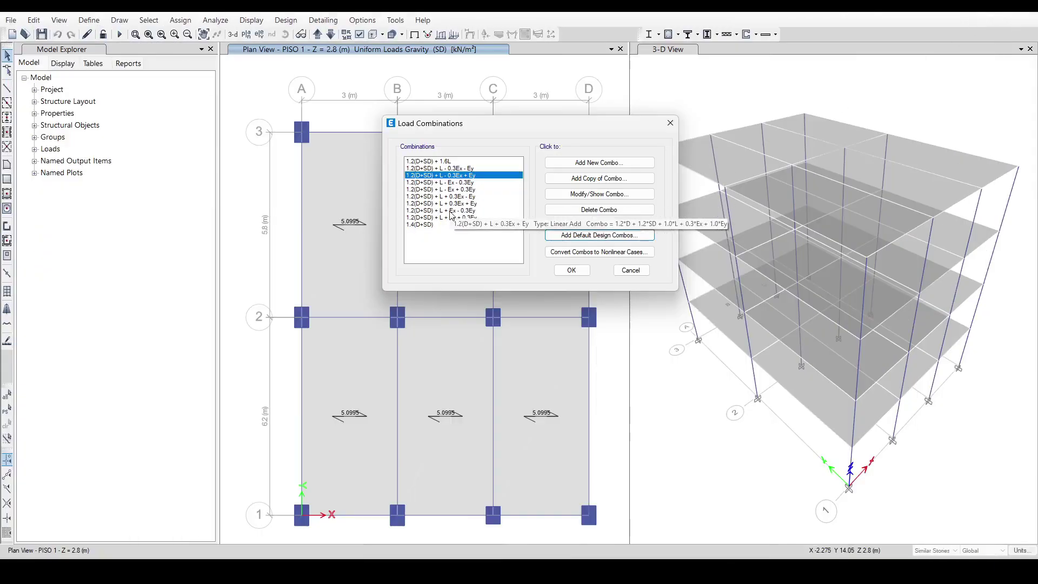
- Review the complete list of gravity and seismic combinations, from 1.2(D+SD) + 1.6L through 1.4(D+SD)
click(435, 225)
drag(434, 225, 426, 161)
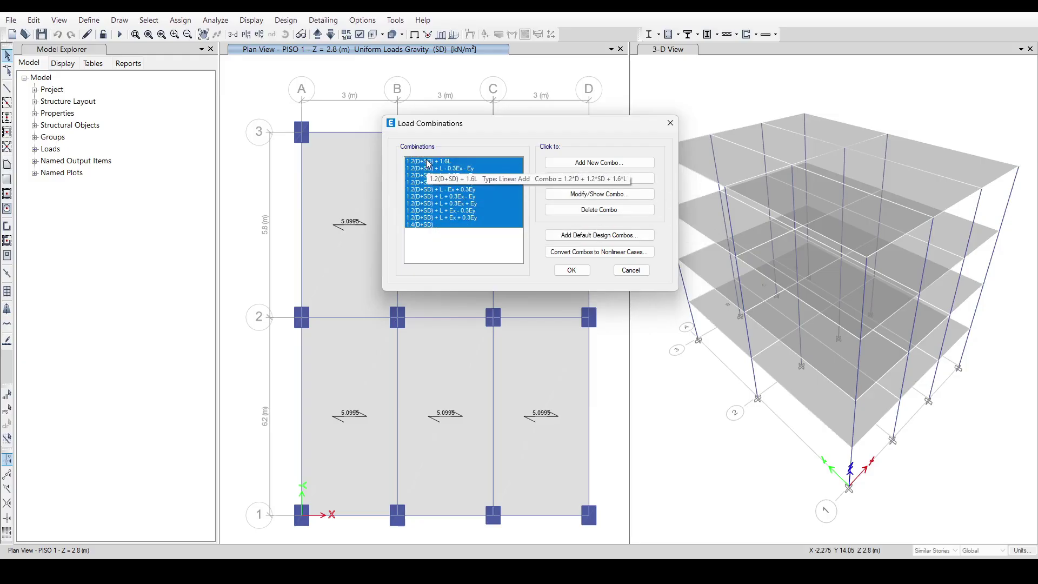
click(456, 244)
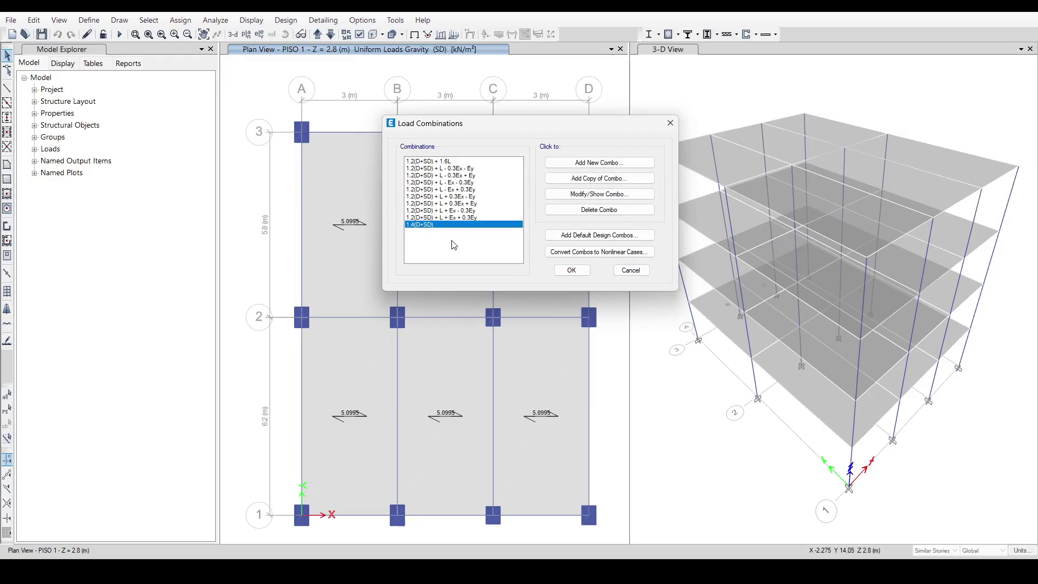
click(441, 162)
drag(439, 163, 444, 224)
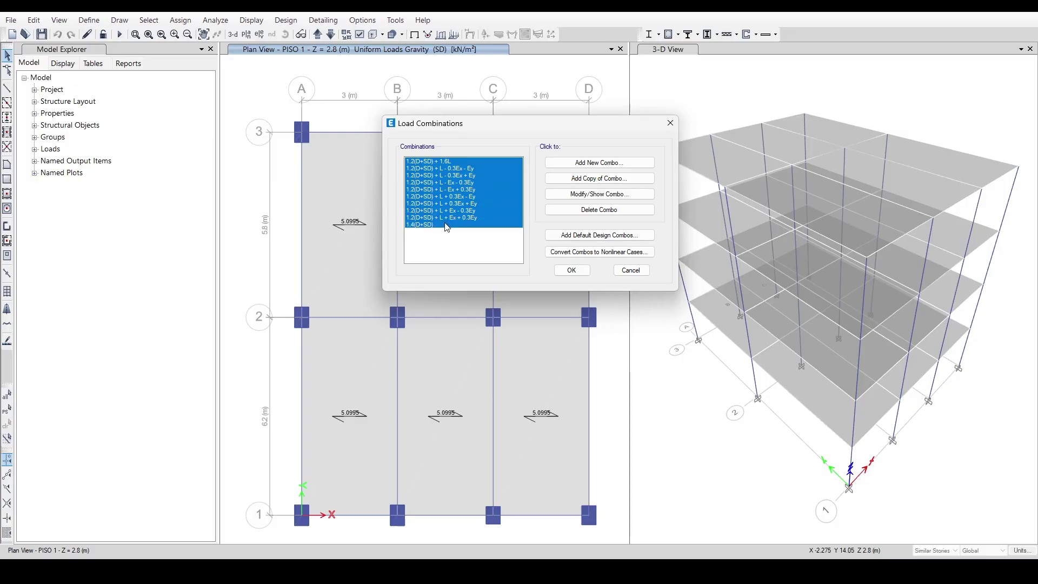
click(439, 241)
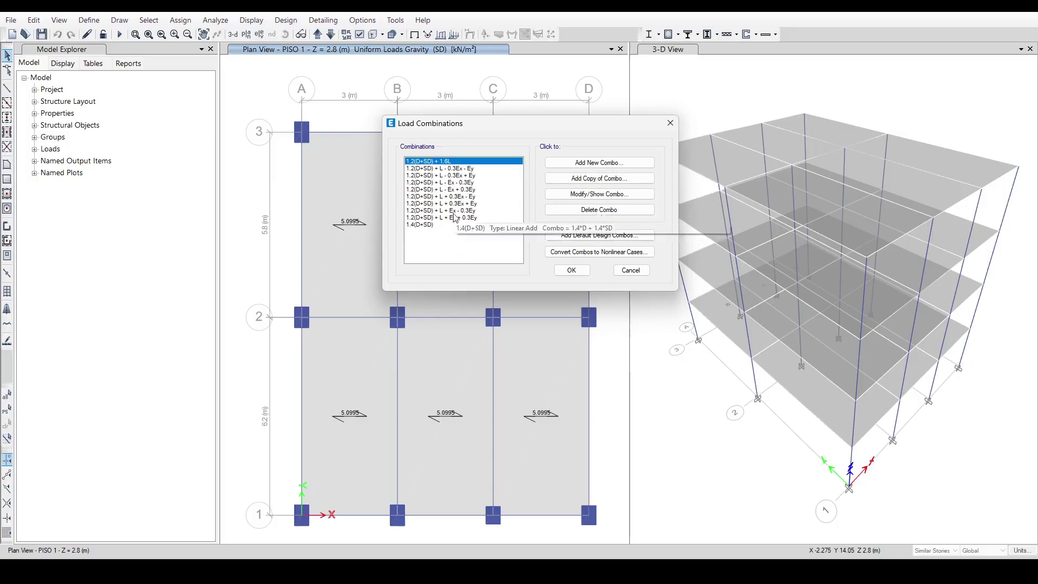
click(458, 169)
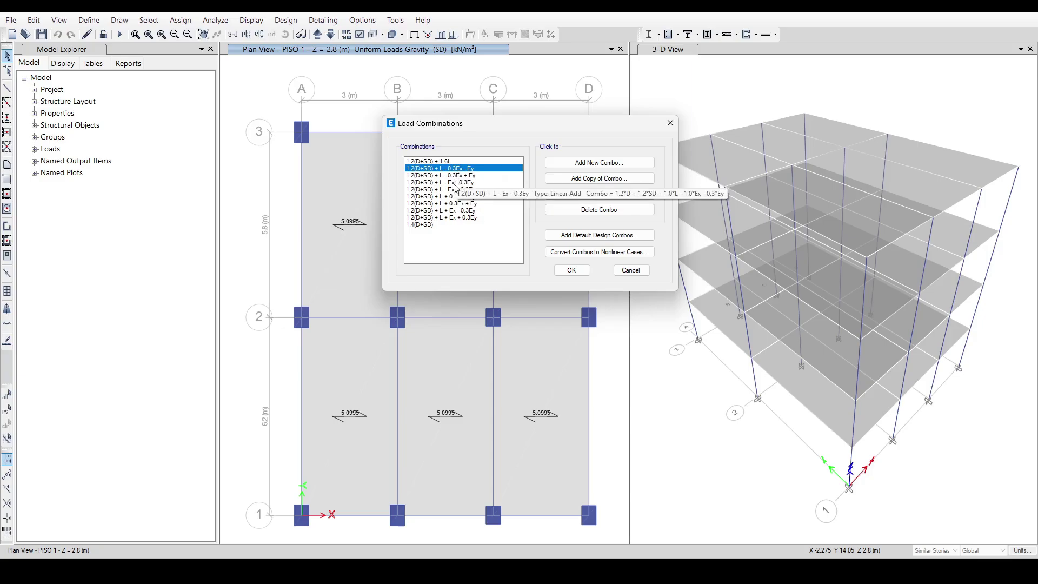
drag(449, 161, 446, 232)
click(446, 242)
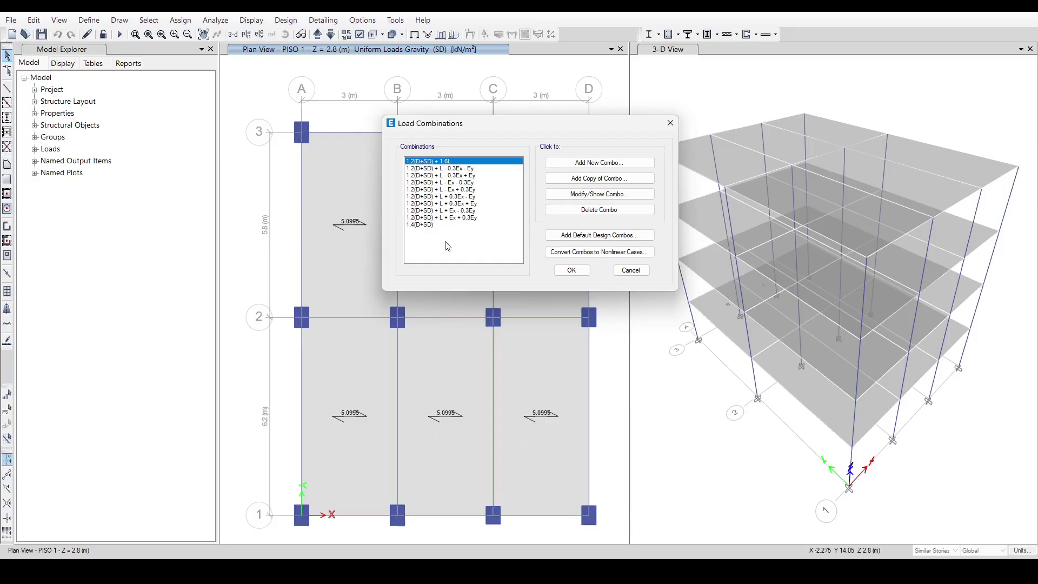
drag(445, 225, 438, 178)
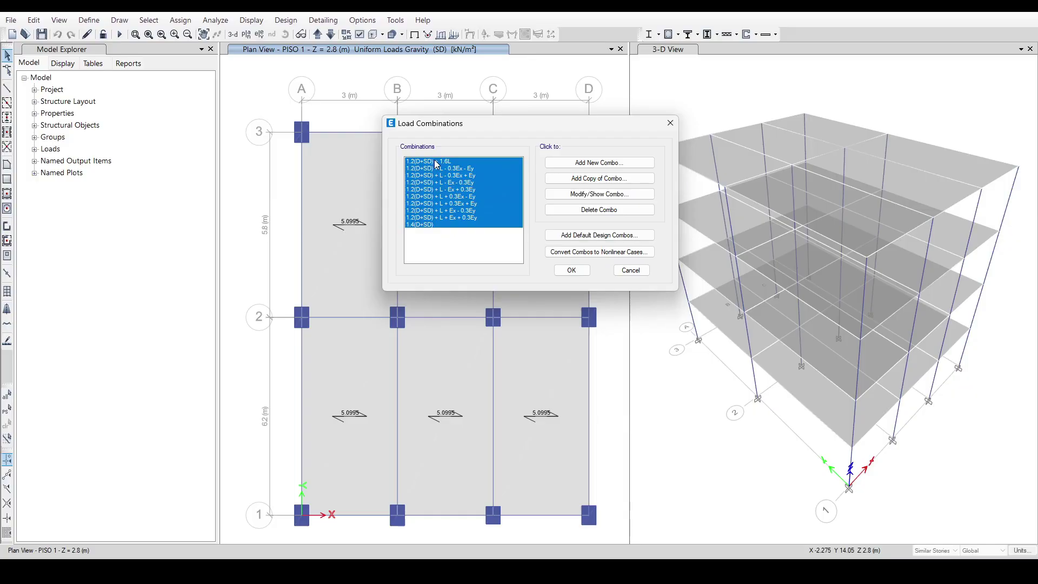
click(440, 236)
drag(441, 225, 439, 160)
click(444, 240)
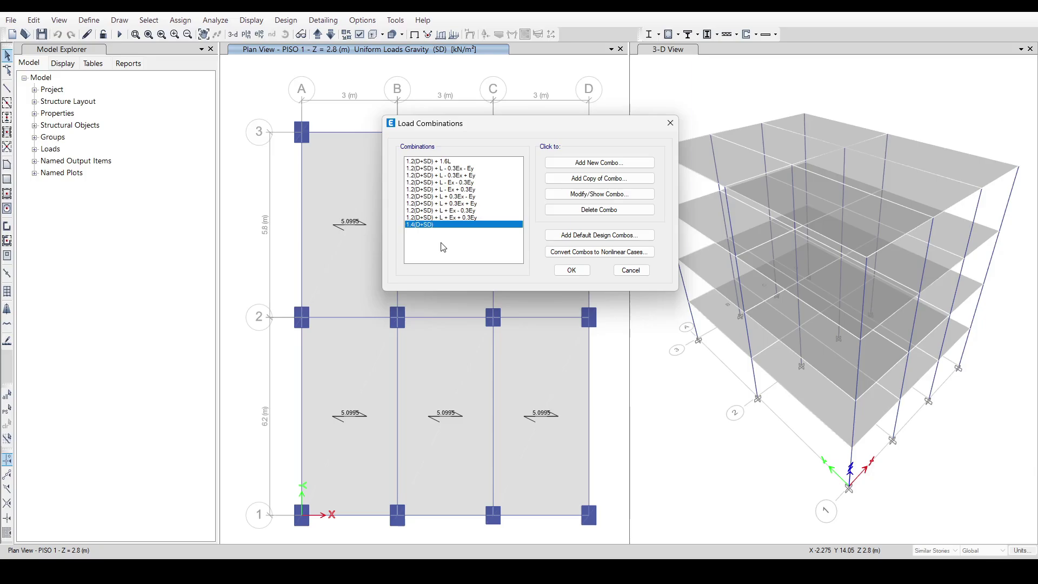
- Create a new load combination named ENVOLVENTE and set its combination type to Envelope
click(599, 162)
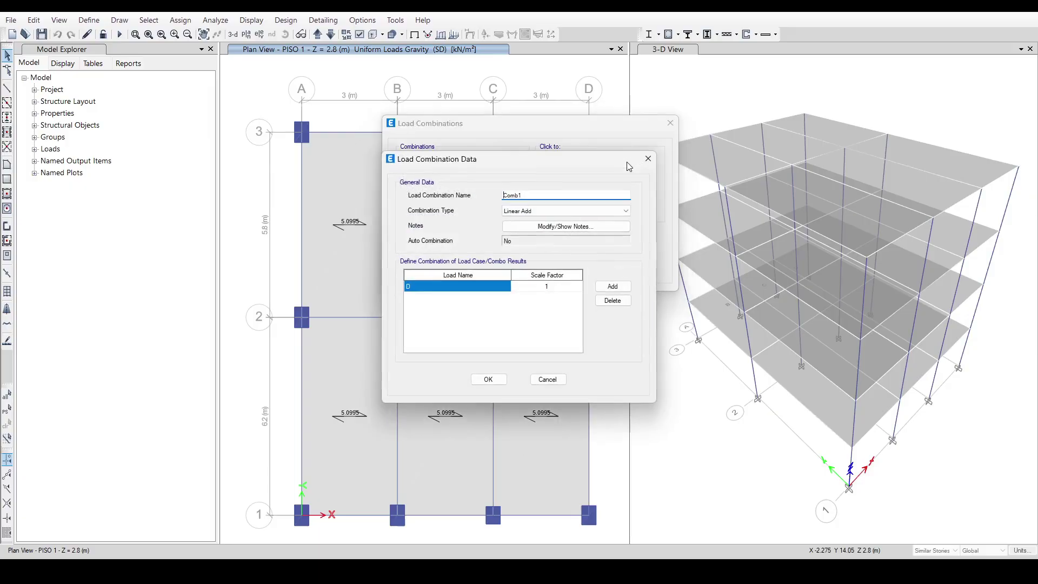
drag(547, 165, 835, 150)
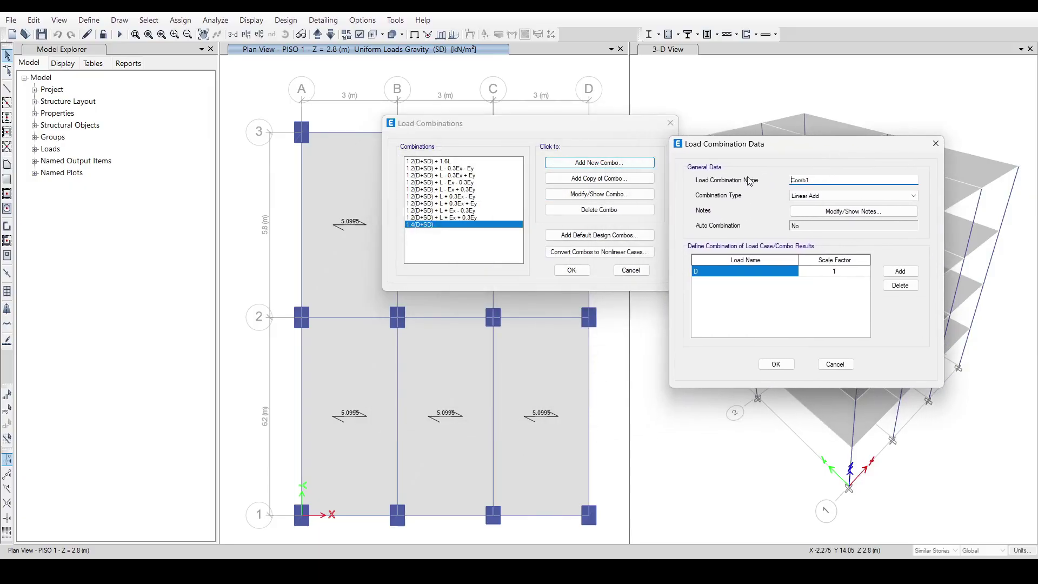
double_click(823, 179)
text(ENVOLVENTE)
click(826, 198)
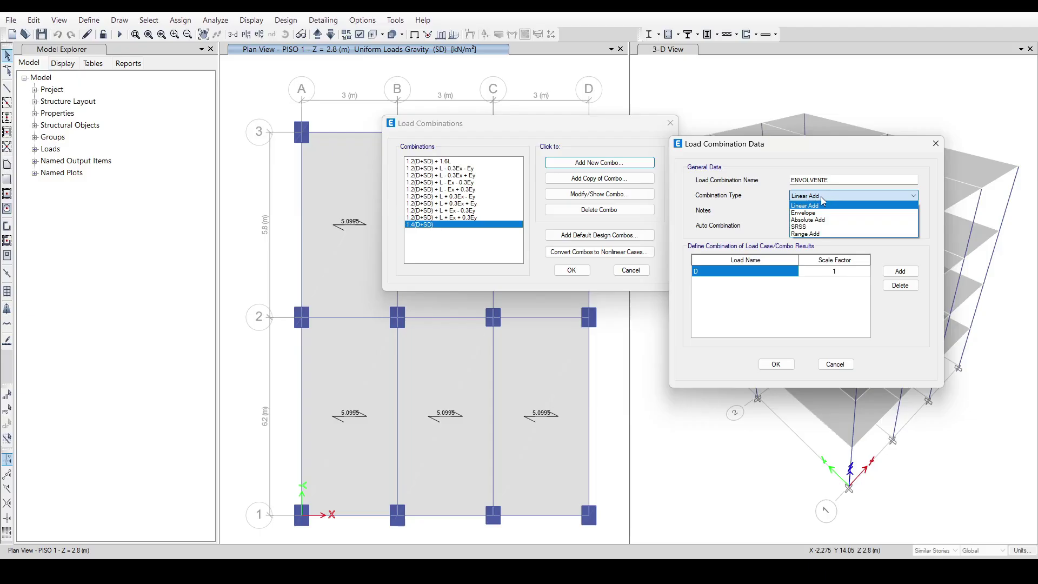
click(812, 213)
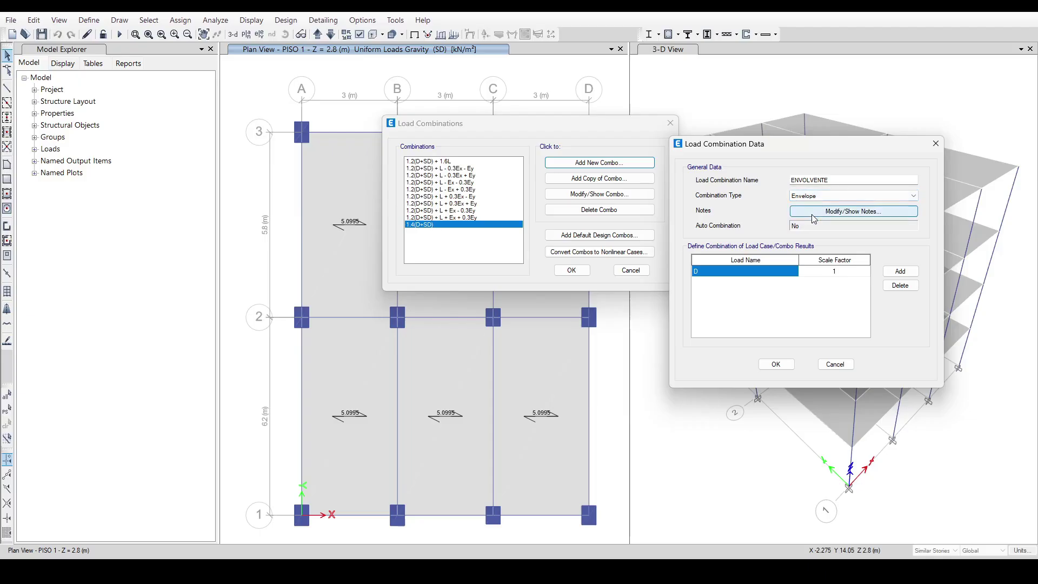
- Include 1.4(D+SD) in place of the default load and add 1.2(D+SD) + 1.6L to the ENVOLVENTE combination
click(793, 272)
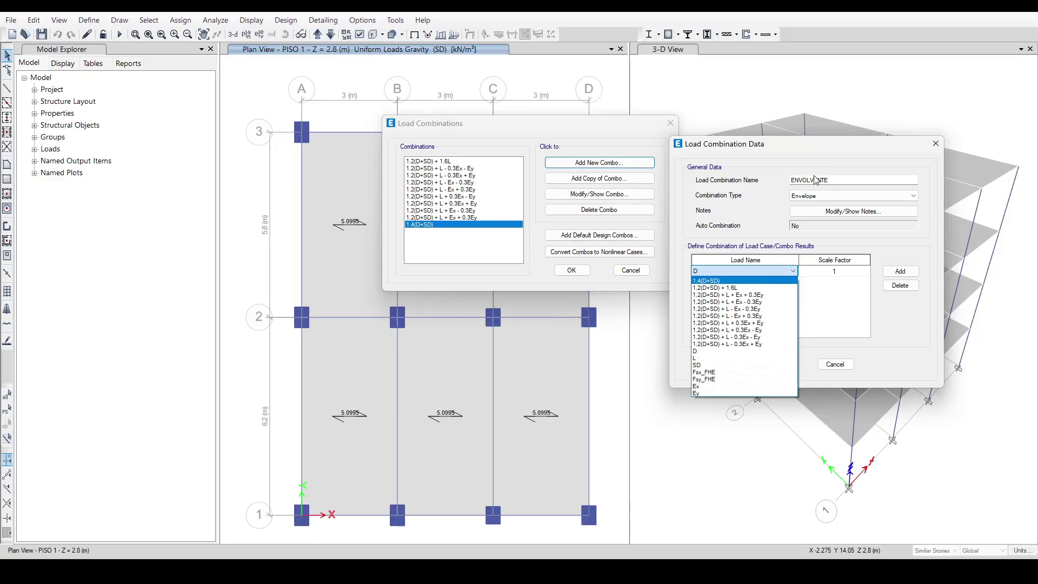
click(700, 374)
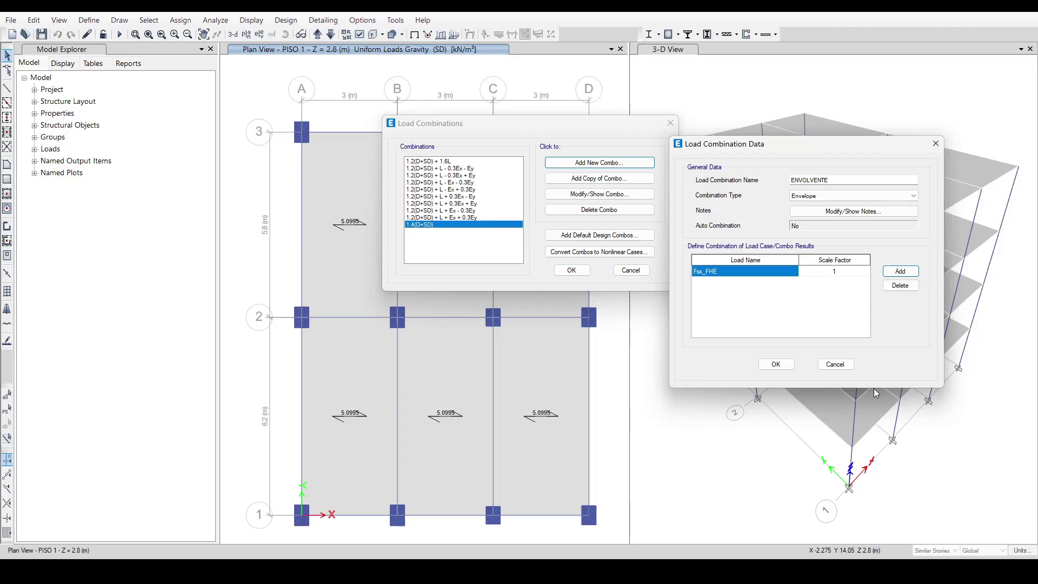
click(791, 273)
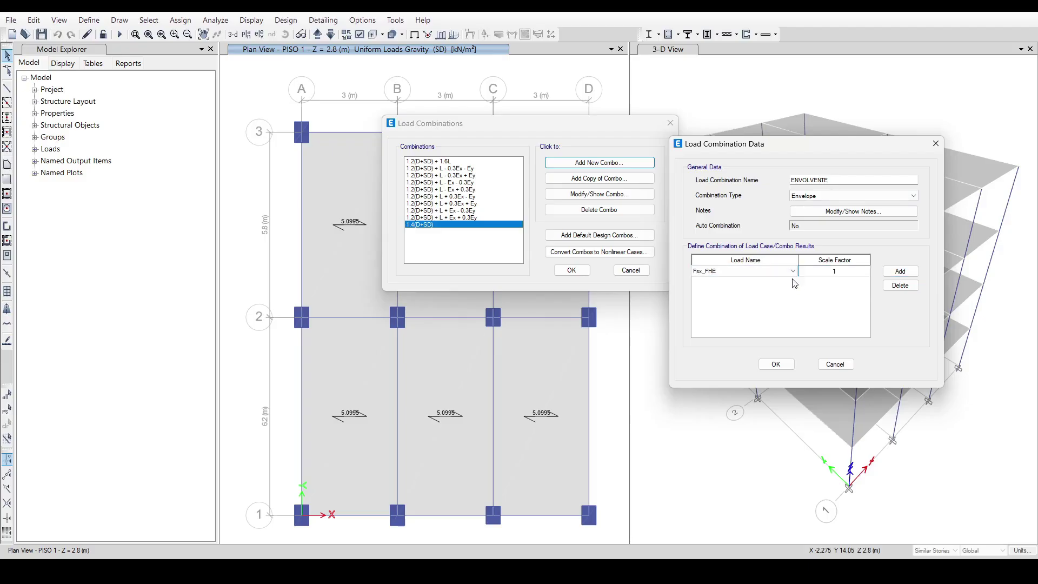
click(793, 272)
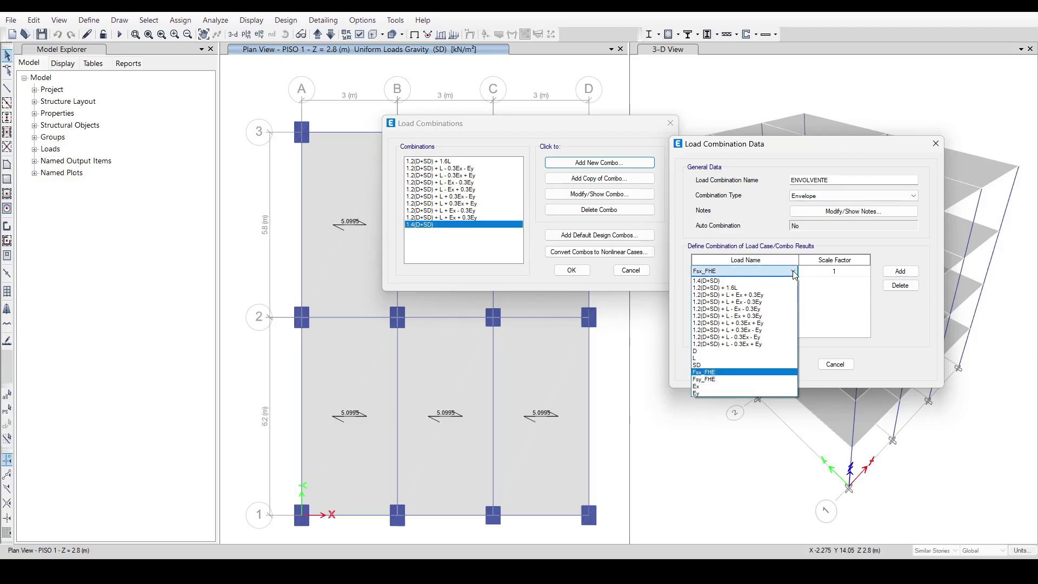
click(718, 282)
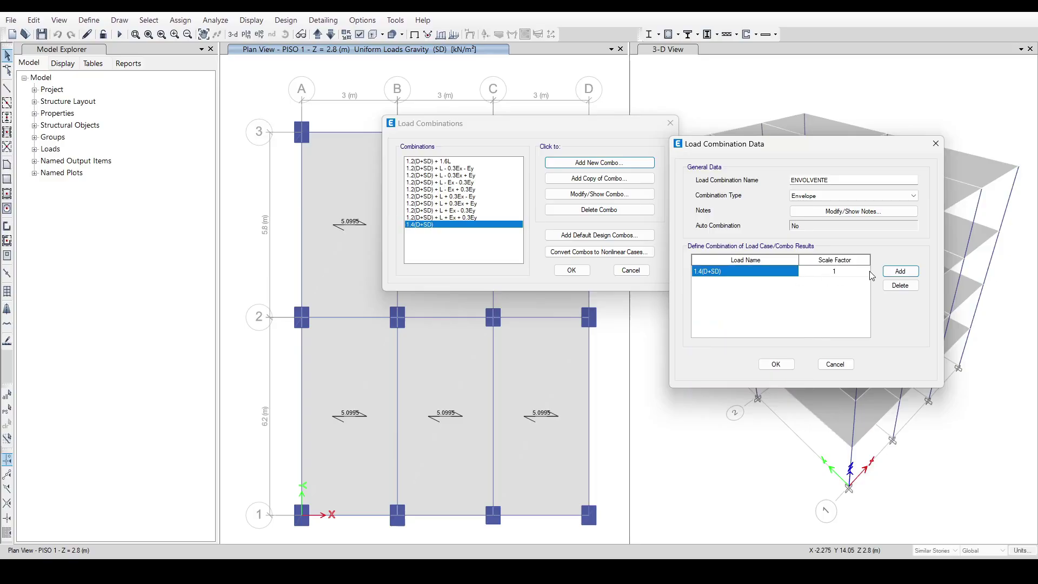
click(901, 271)
click(762, 282)
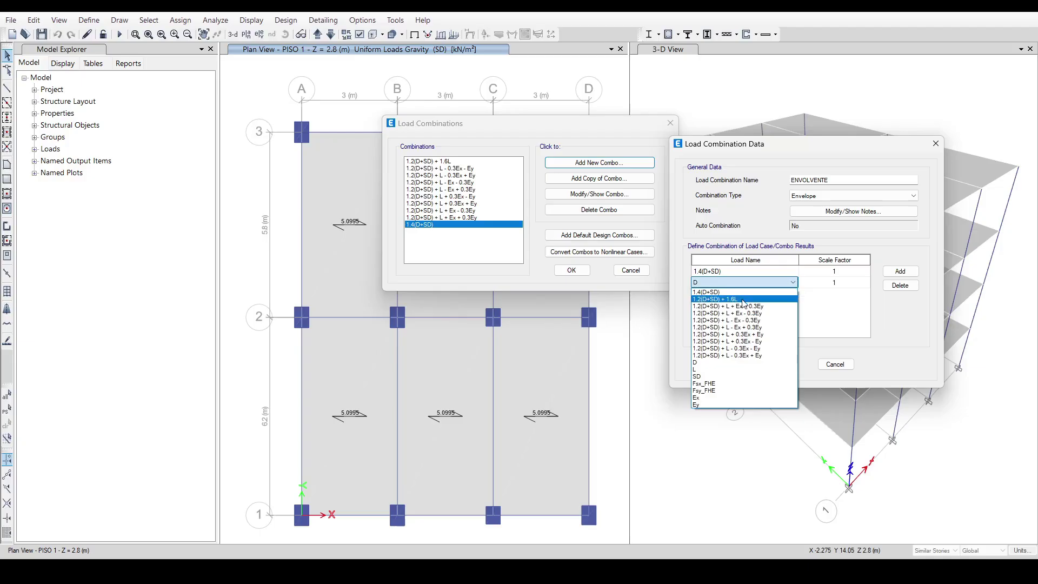
click(748, 299)
- Add 1.2(D+SD) + L + Ex + 0.3Ey and 1.2(D+SD) + L + Ex - 0.3Ey to the ENVOLVENTE combination
click(900, 270)
click(782, 295)
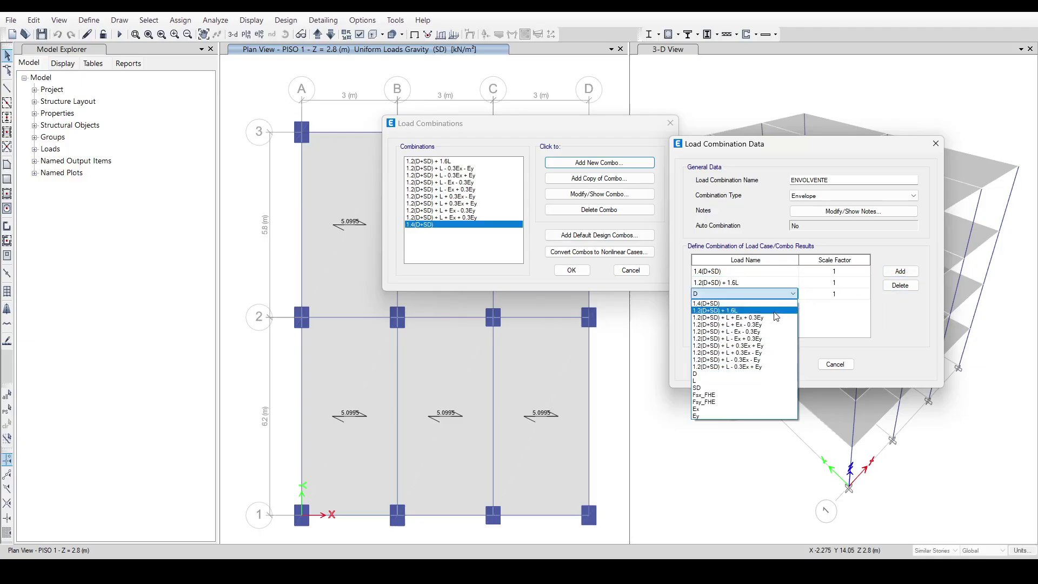
click(719, 318)
click(901, 271)
click(781, 311)
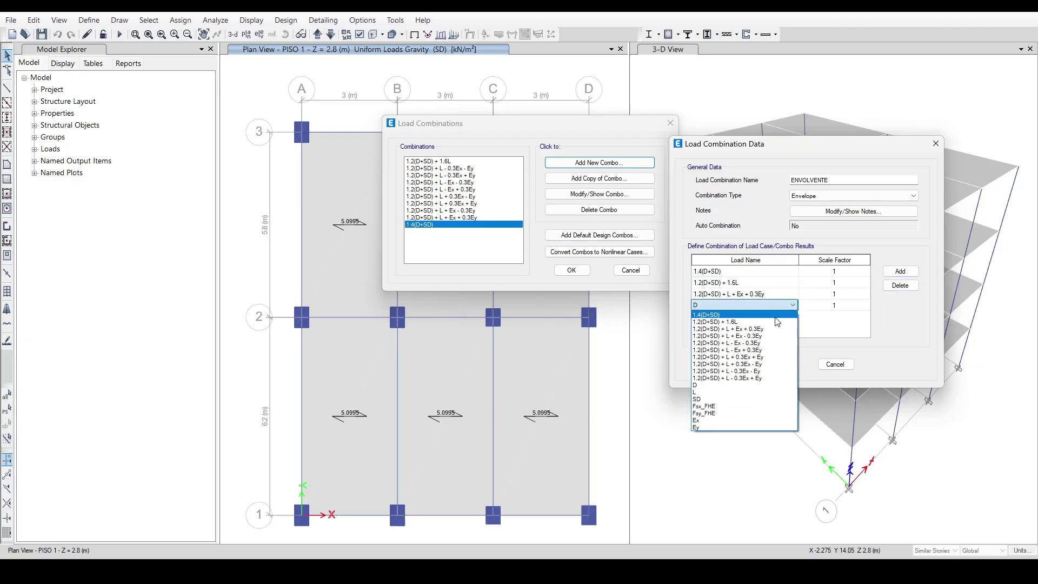
click(784, 330)
- Add 1.2(D+SD) + L - Ex - 0.3Ey and 1.2(D+SD) + L - Ex + 0.3Ey to the ENVOLVENTE combination
click(900, 271)
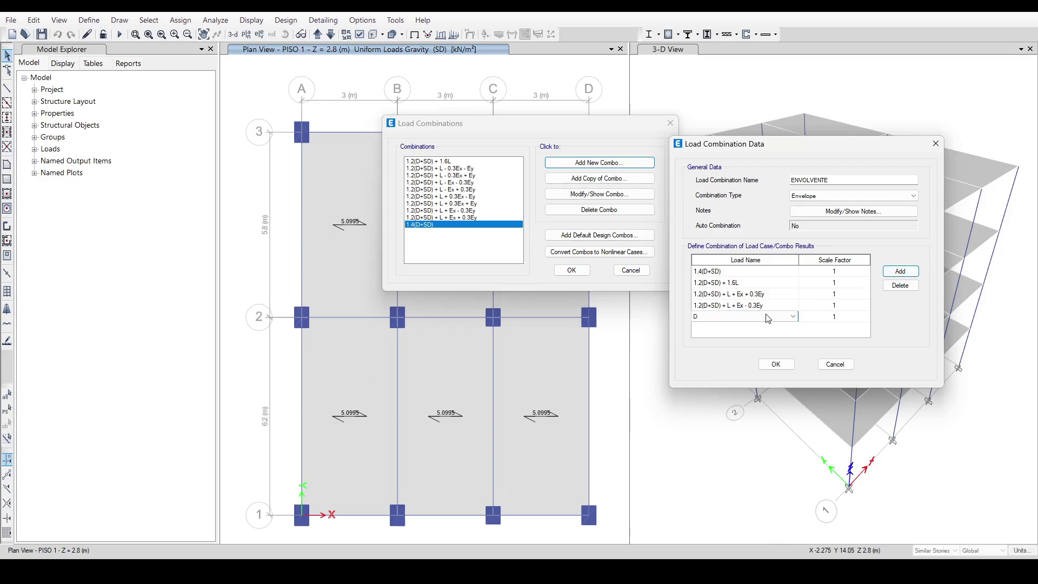
click(768, 318)
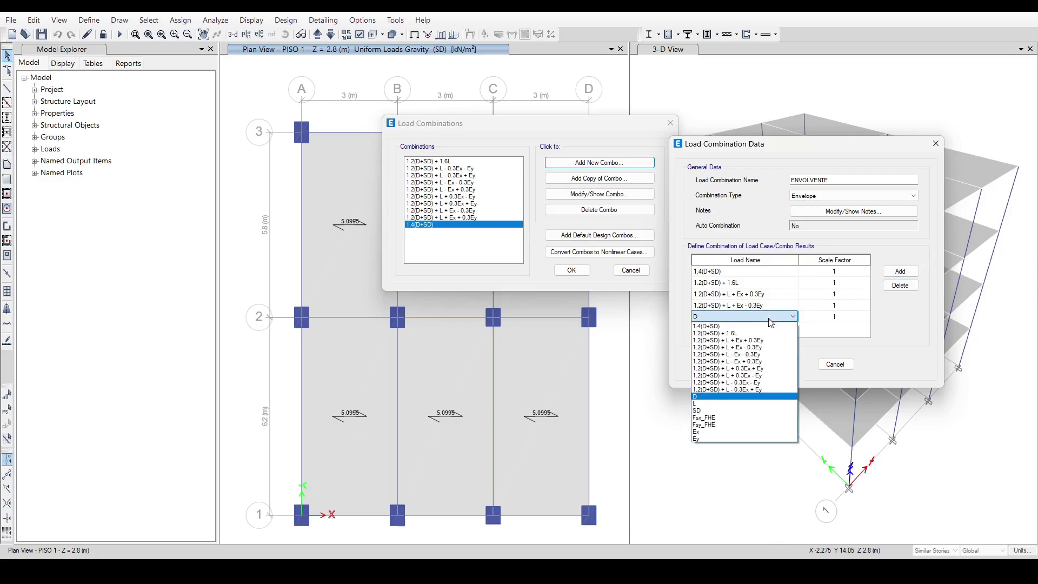
click(752, 354)
click(900, 271)
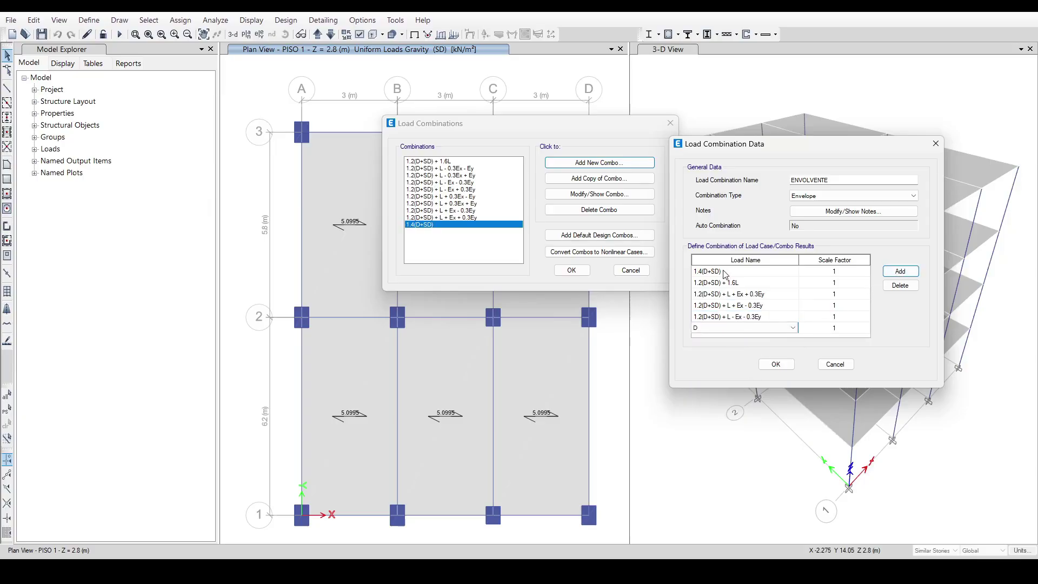
click(739, 326)
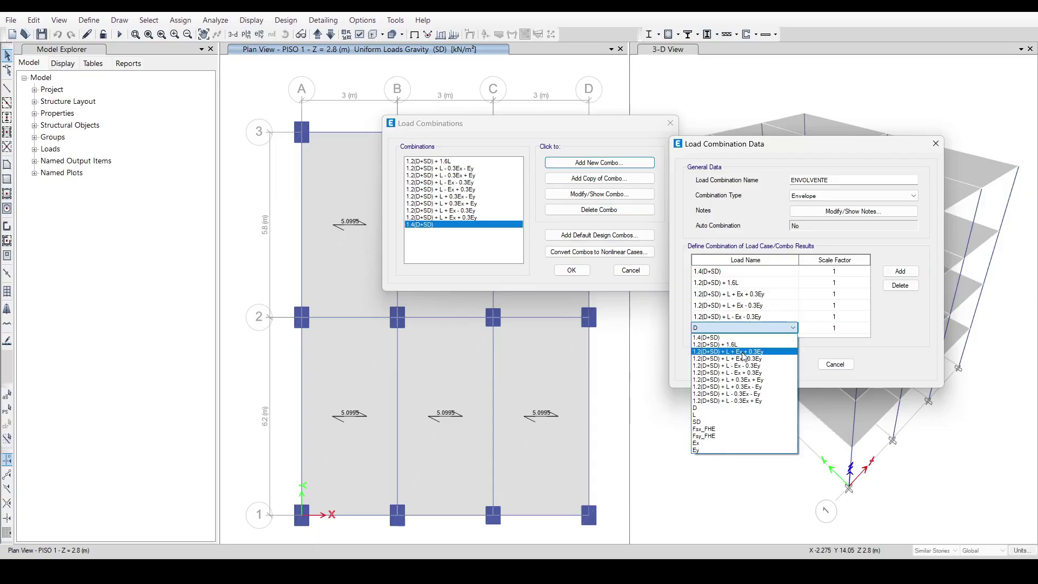
click(751, 373)
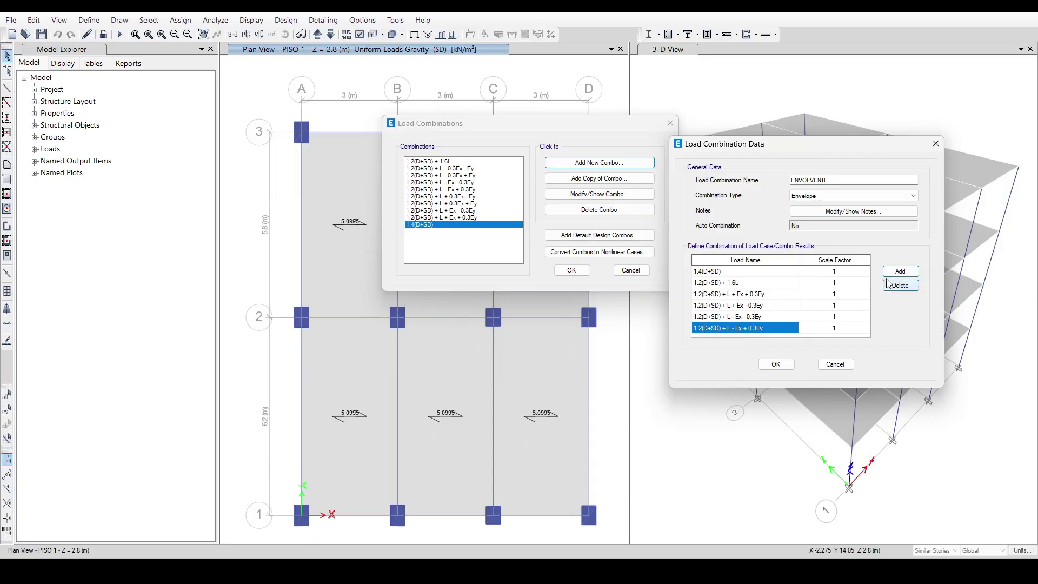
- Add 1.2(D+SD) + L + 0.3Ex + Ey and 1.2(D+SD) + L + 0.3Ex - Ey to the ENVOLVENTE combination
click(901, 271)
click(750, 328)
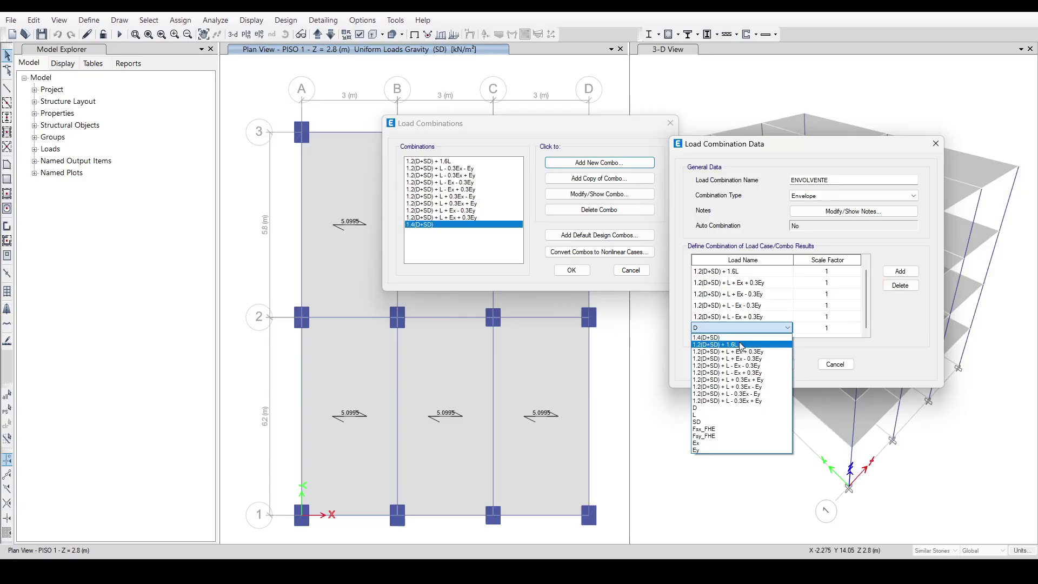
click(749, 381)
click(900, 271)
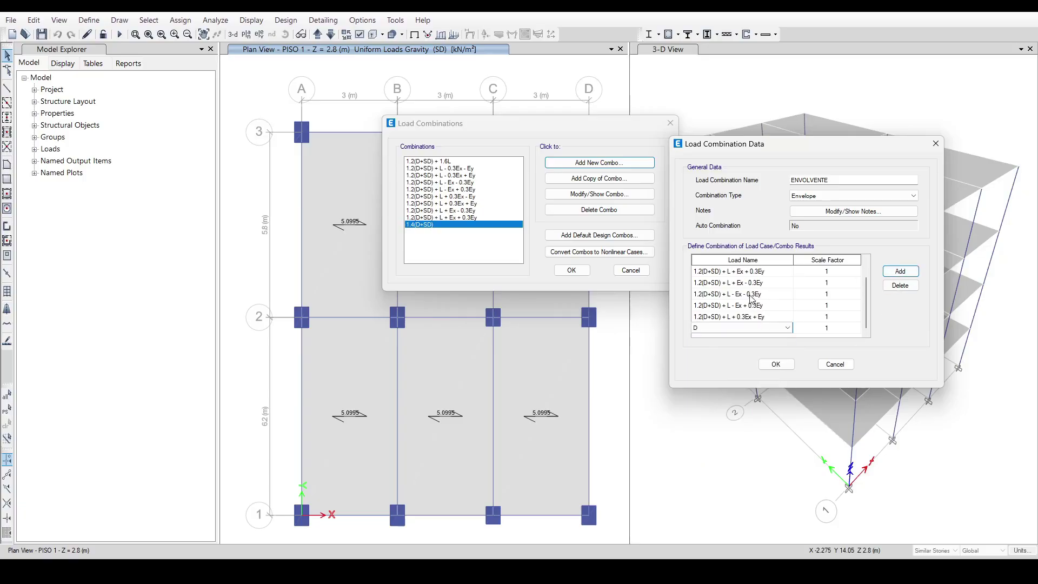
click(763, 328)
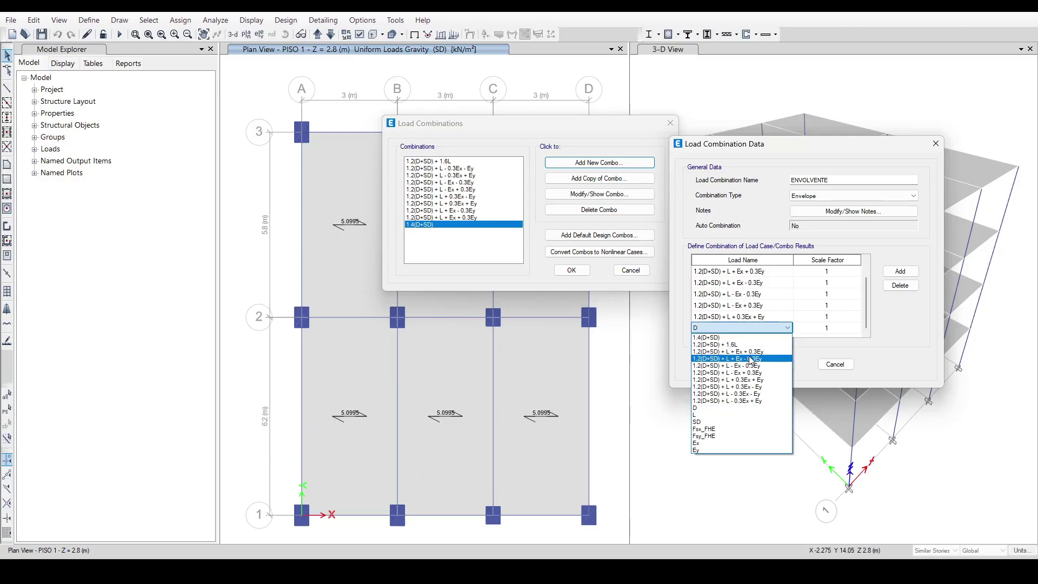
click(753, 387)
- Add 1.2(D+SD) + L - 0.3Ex - Ey and 1.2(D+SD) + L - 0.3Ex + Ey to the ENVOLVENTE combination
click(901, 271)
click(771, 328)
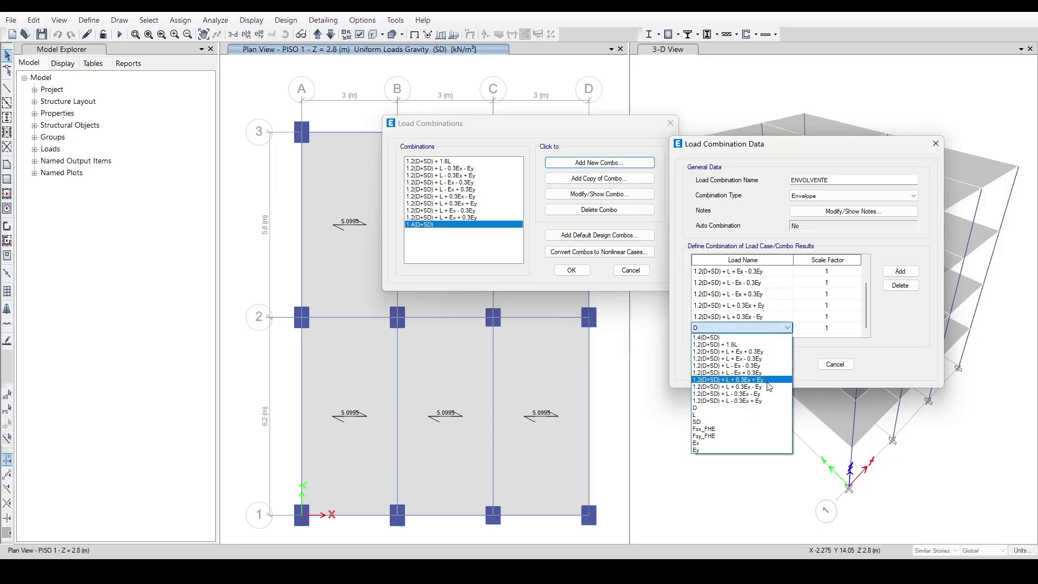
click(769, 395)
click(900, 271)
click(788, 327)
click(778, 401)
- Review the combinations included in ENVOLVENTE, keep its type as Envelope, and confirm all load combination definitions
scroll(800, 315, up, 2)
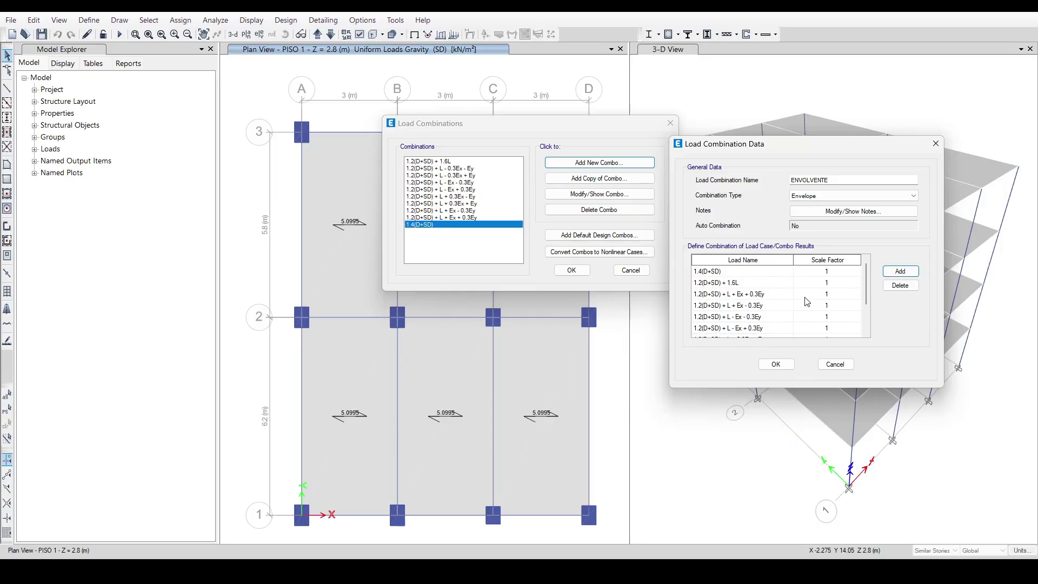
drag(867, 281, 869, 244)
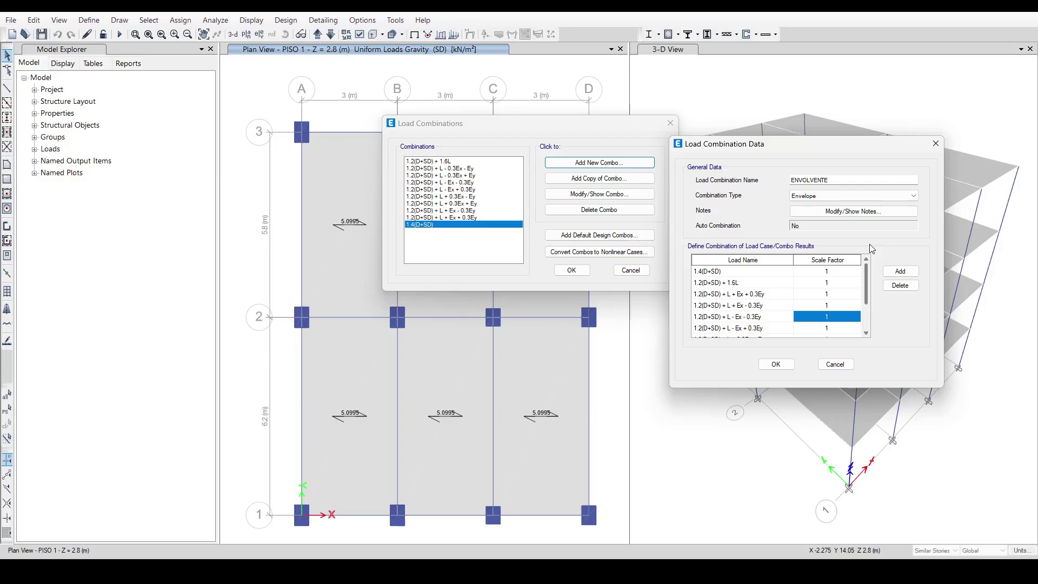
click(821, 196)
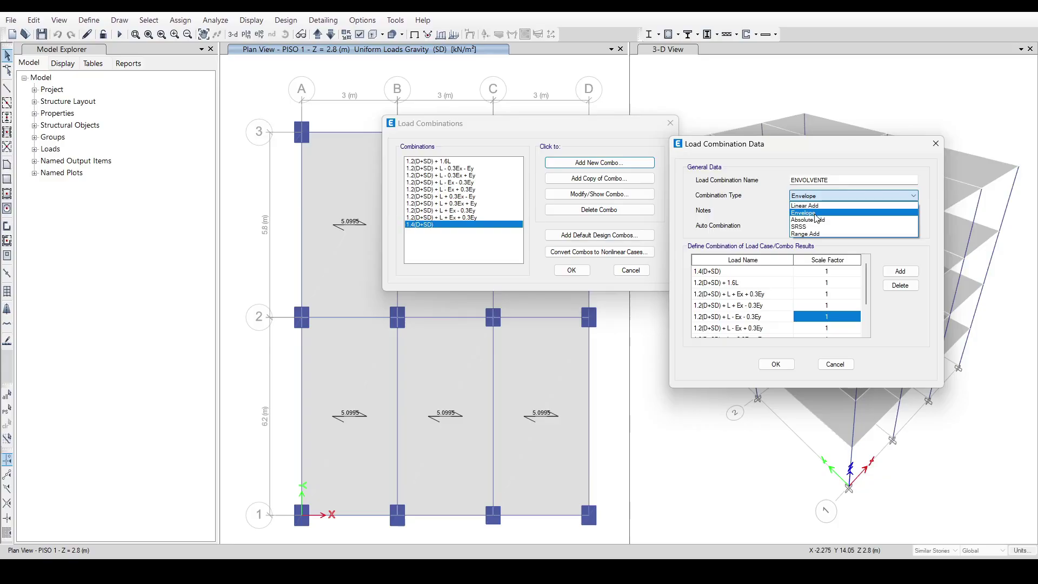
click(817, 214)
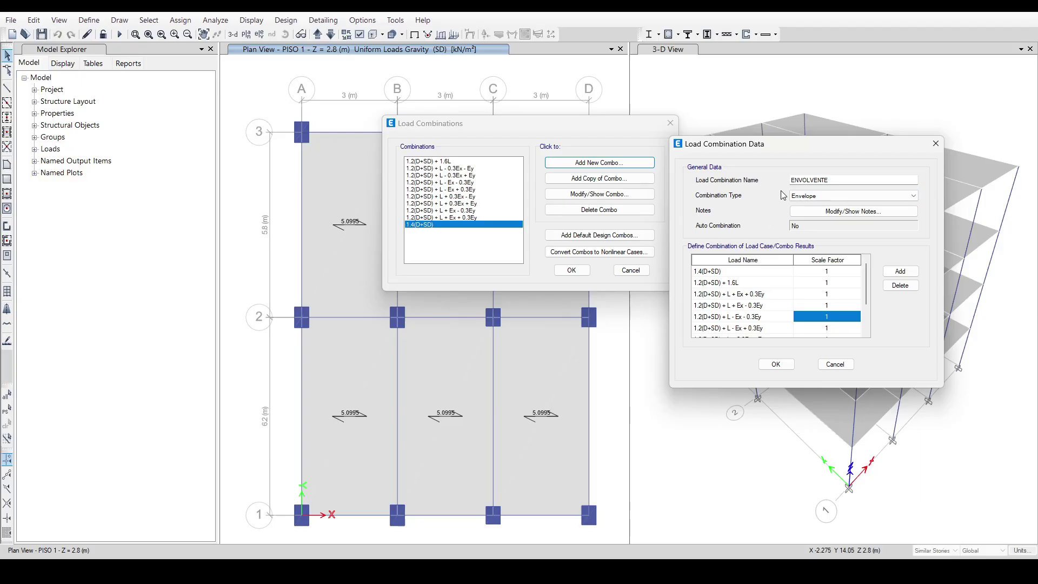
scroll(801, 286, down, 2)
scroll(804, 304, up, 2)
click(776, 364)
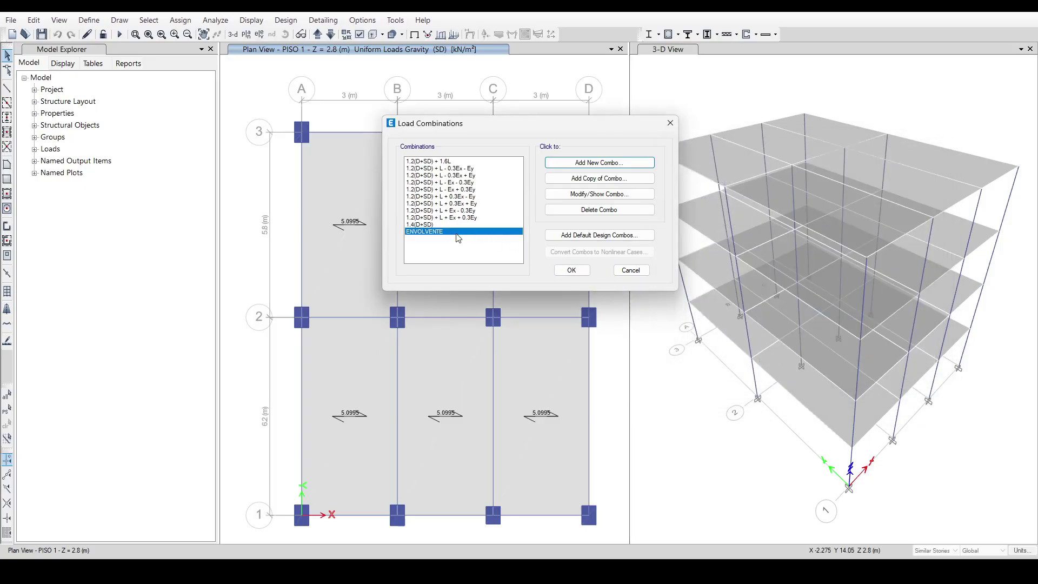
click(572, 270)
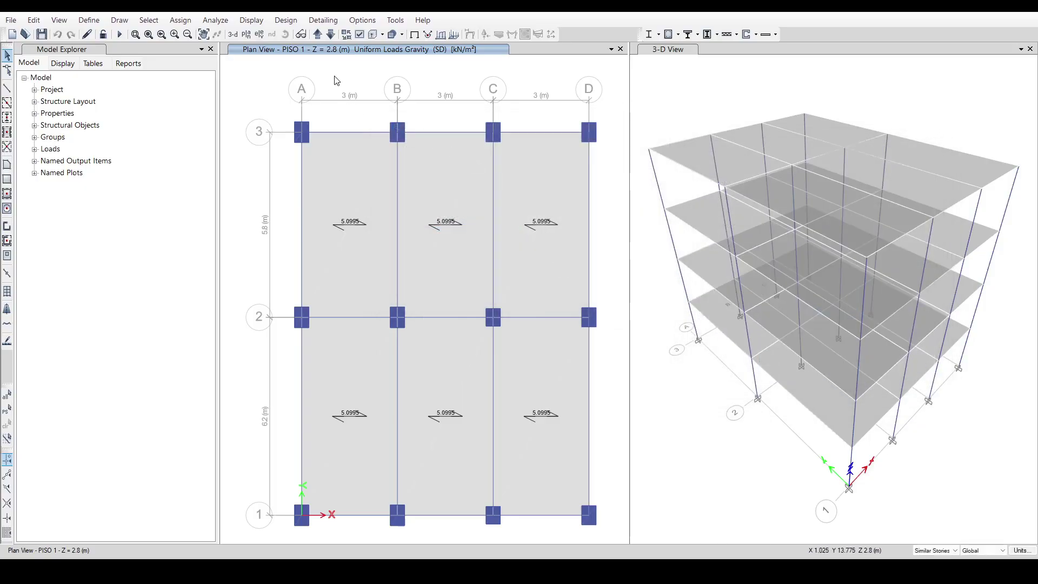
- Save the model and run the analysis, returning the 3-D view to the undeformed shape
click(39, 34)
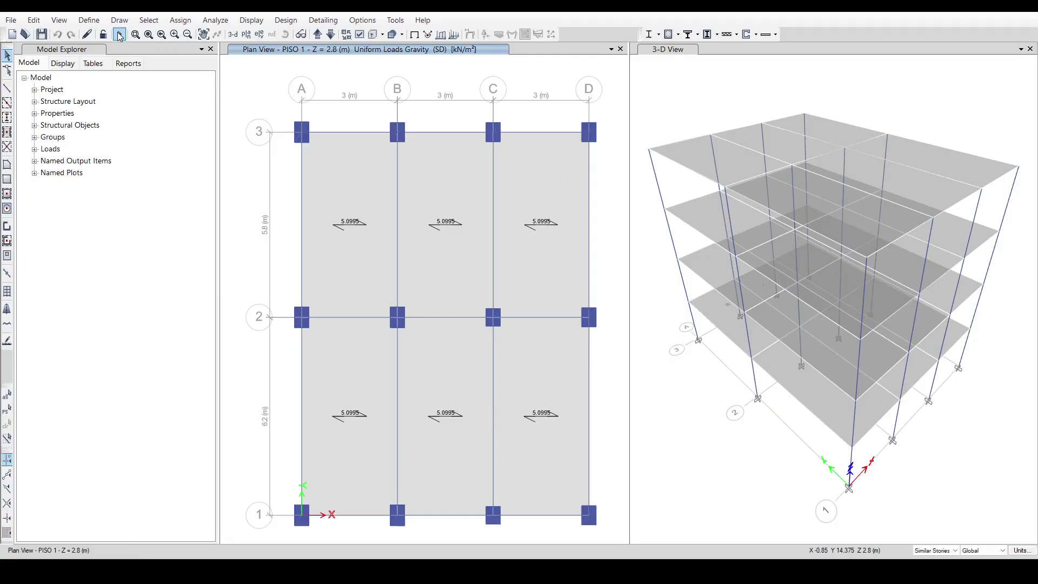
click(119, 36)
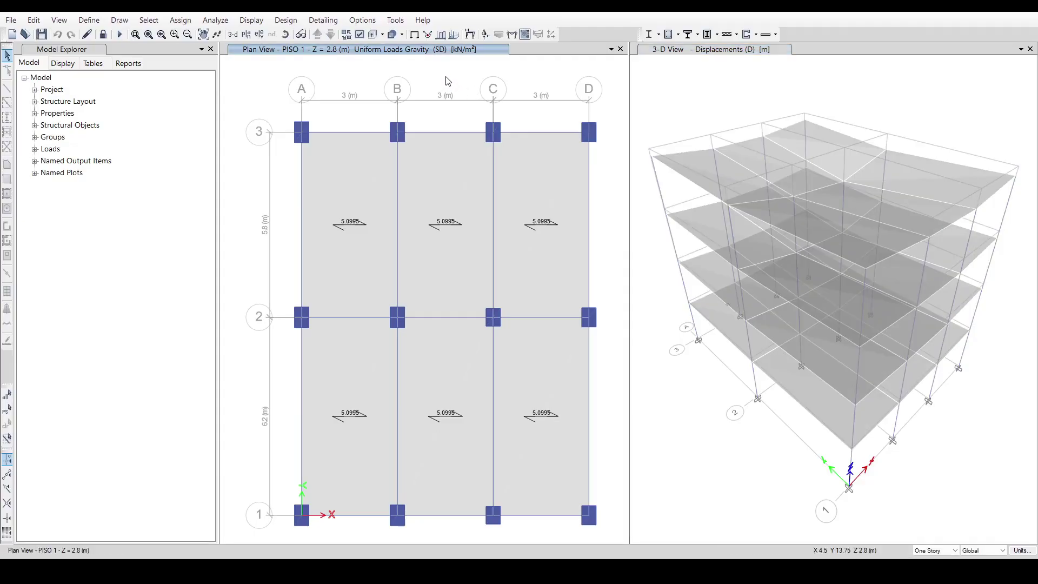
click(414, 34)
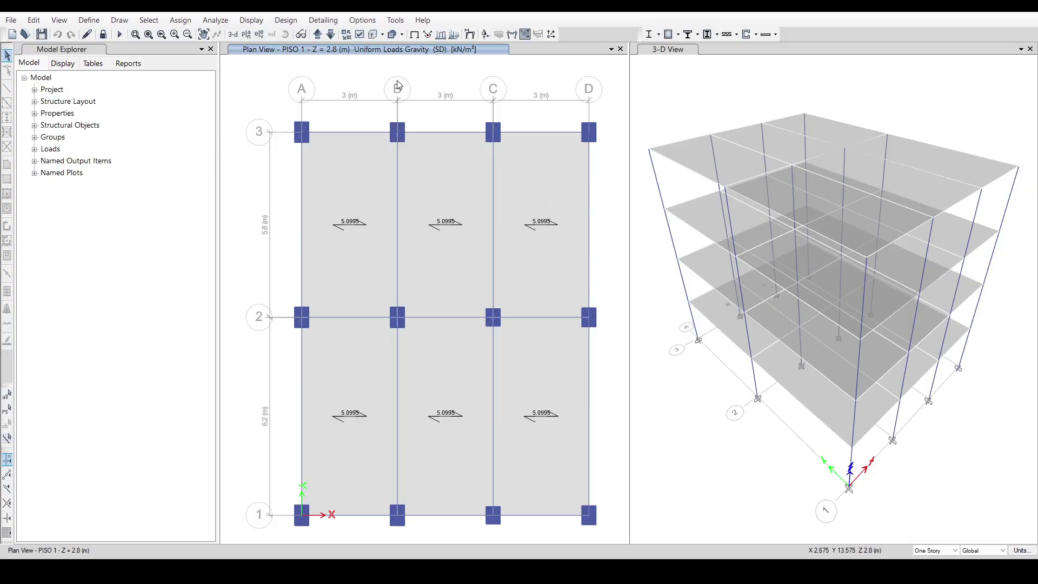
- Select all slabs with the Losa carga property and hide them in the plan view
click(149, 20)
mouse_move(160, 35)
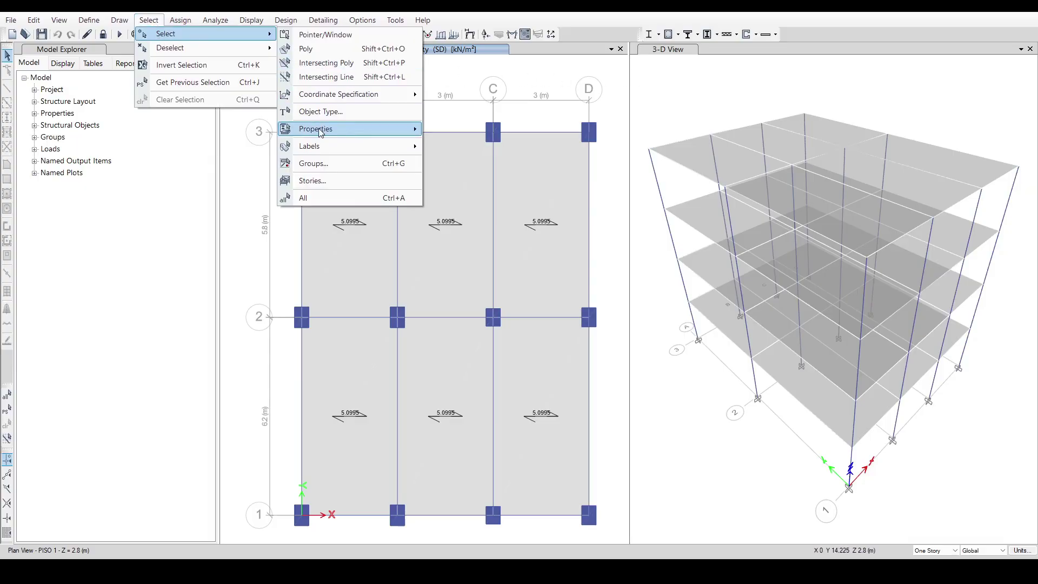
mouse_move(320, 128)
click(513, 162)
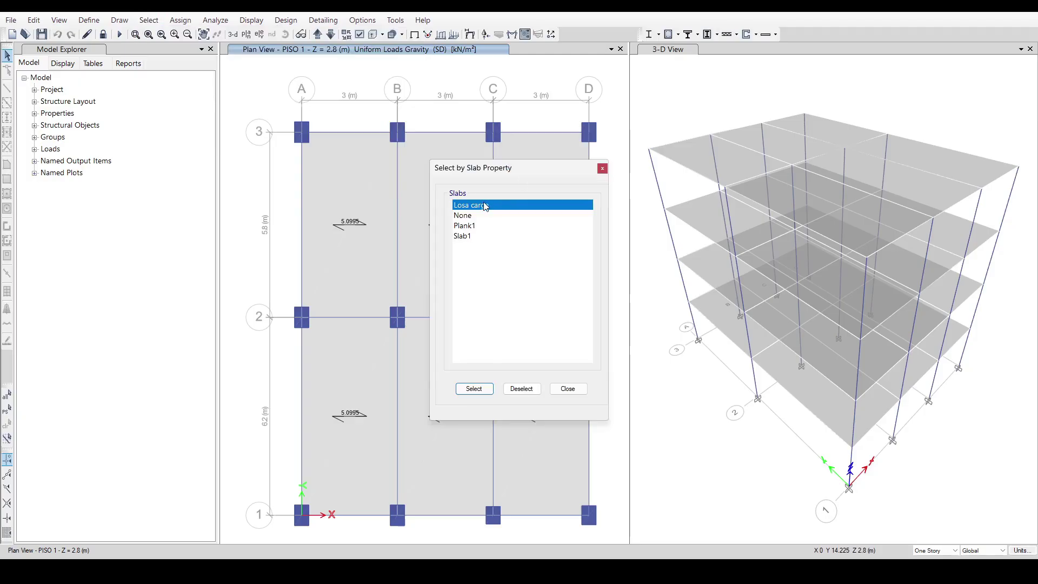
click(474, 389)
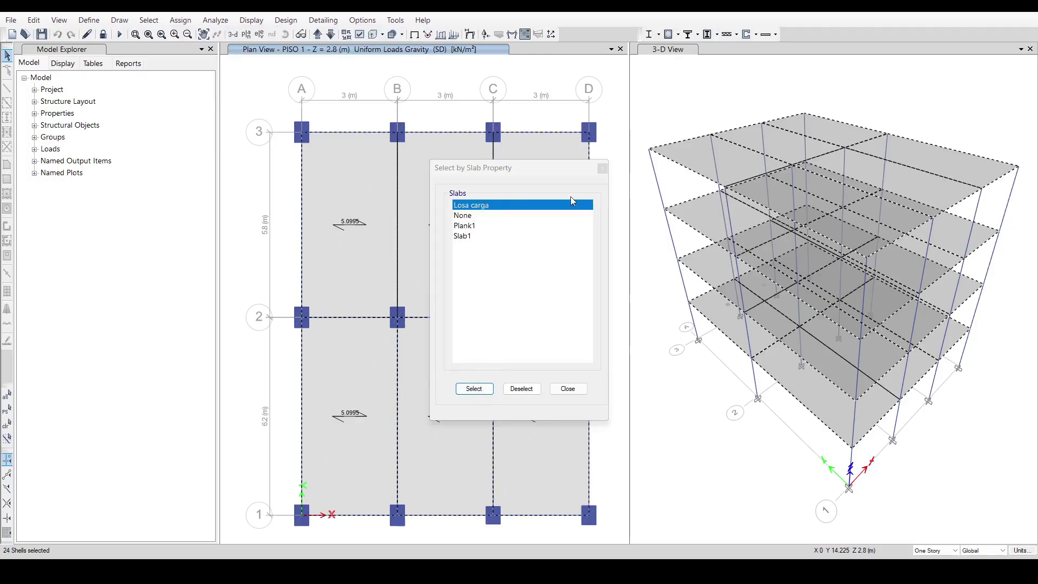
click(603, 168)
right_click(460, 73)
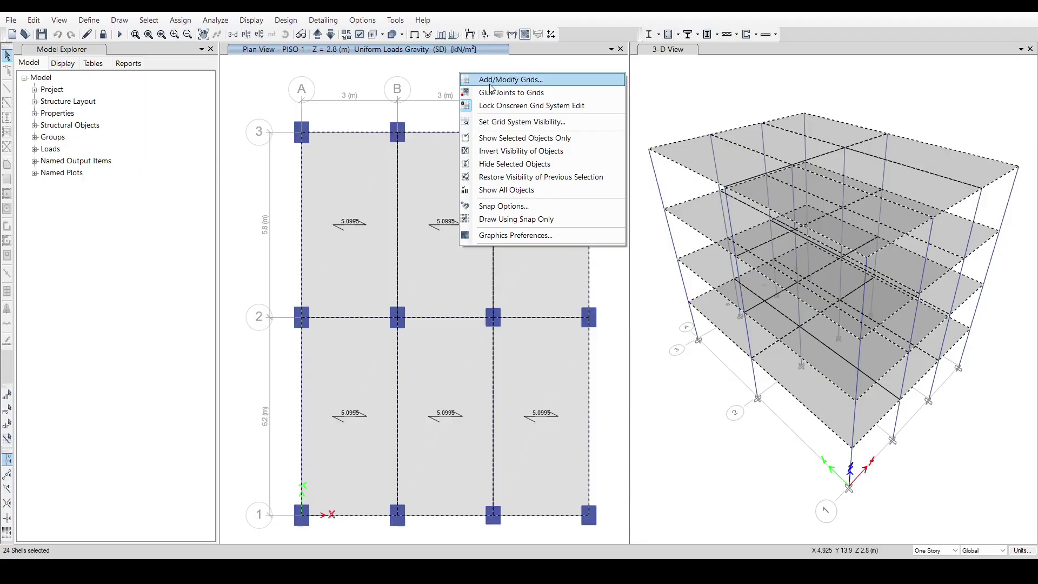
click(514, 164)
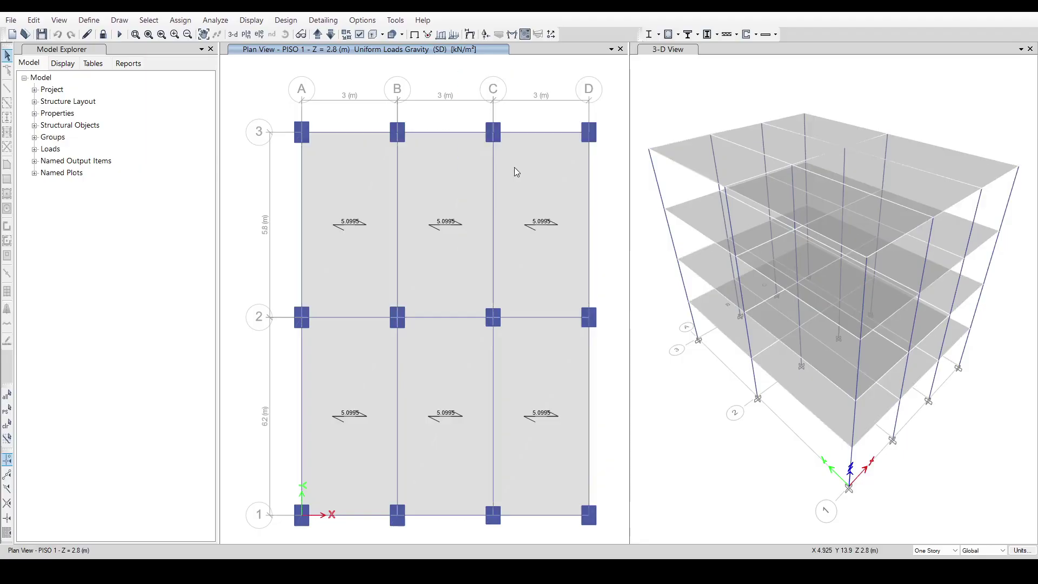
- Reselect the previously selected slabs and hide them in the 3-D view
click(745, 125)
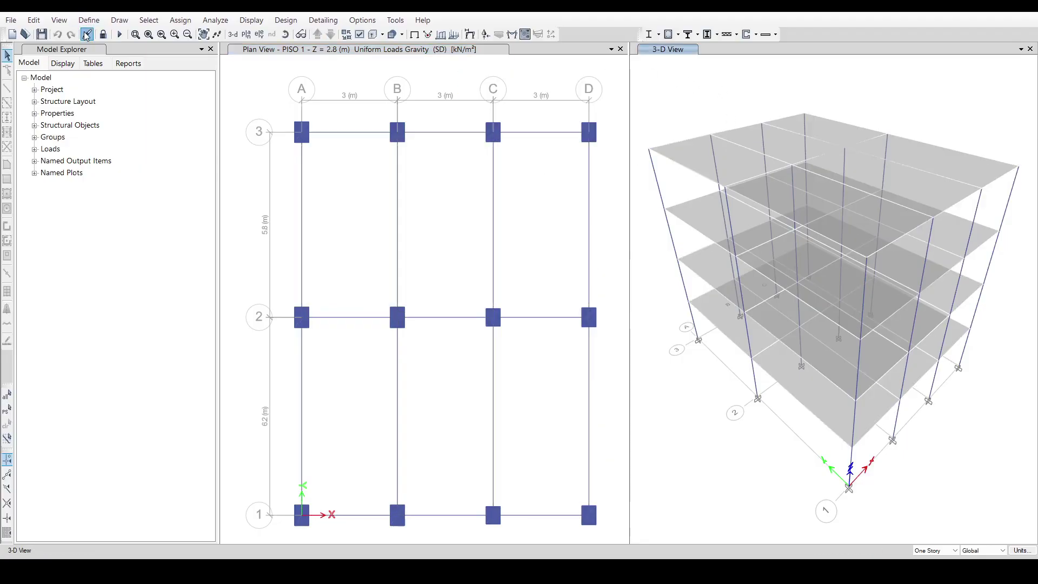
click(500, 83)
click(731, 90)
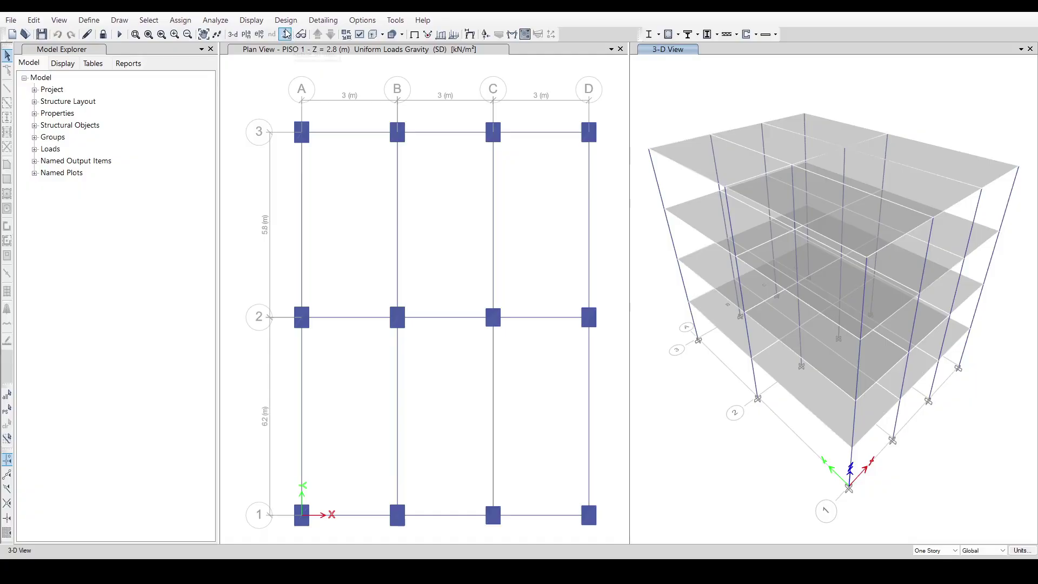
click(7, 410)
right_click(696, 94)
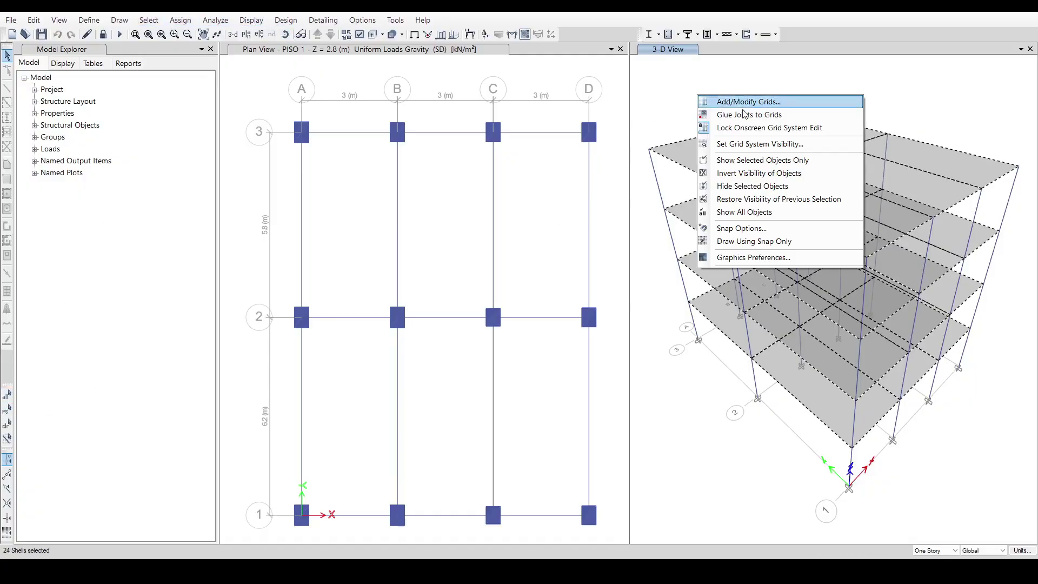
click(745, 189)
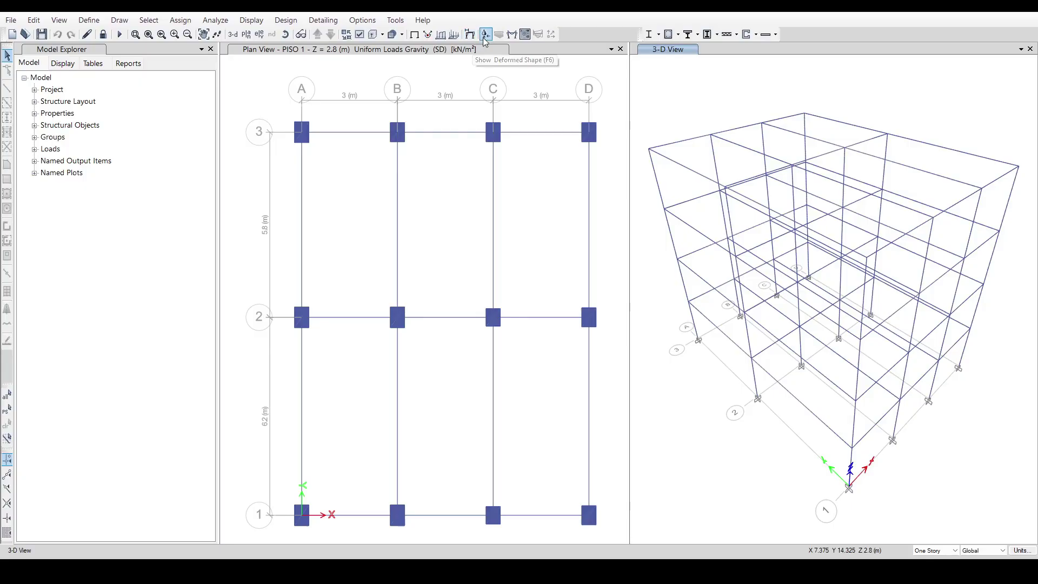
- View the plan's deformed shape for the 1.2(D+SD) + L - 0.3Ex + Ey combination and return to the undeformed shape
click(346, 79)
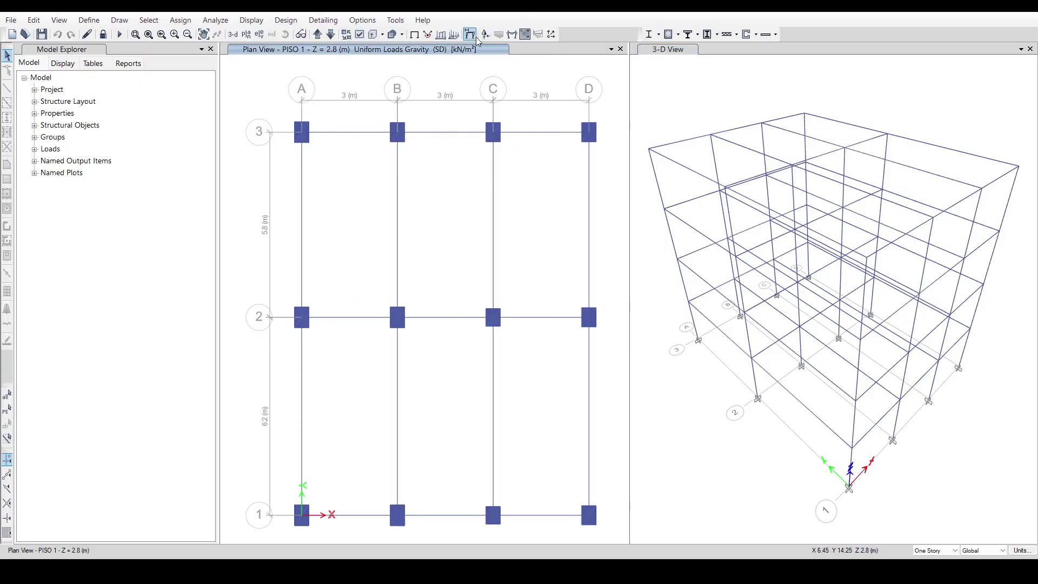
click(471, 35)
click(496, 117)
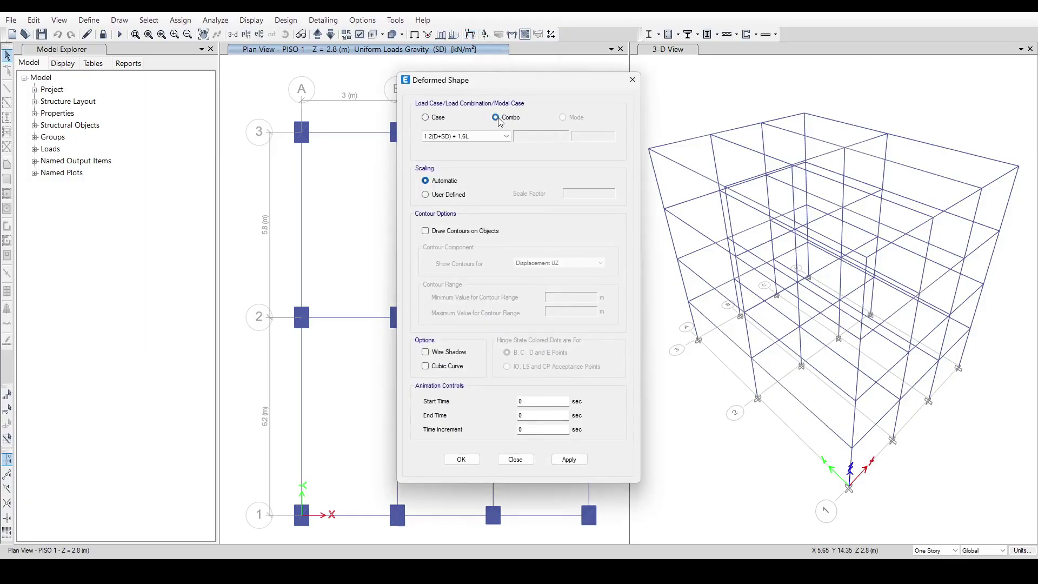
click(496, 136)
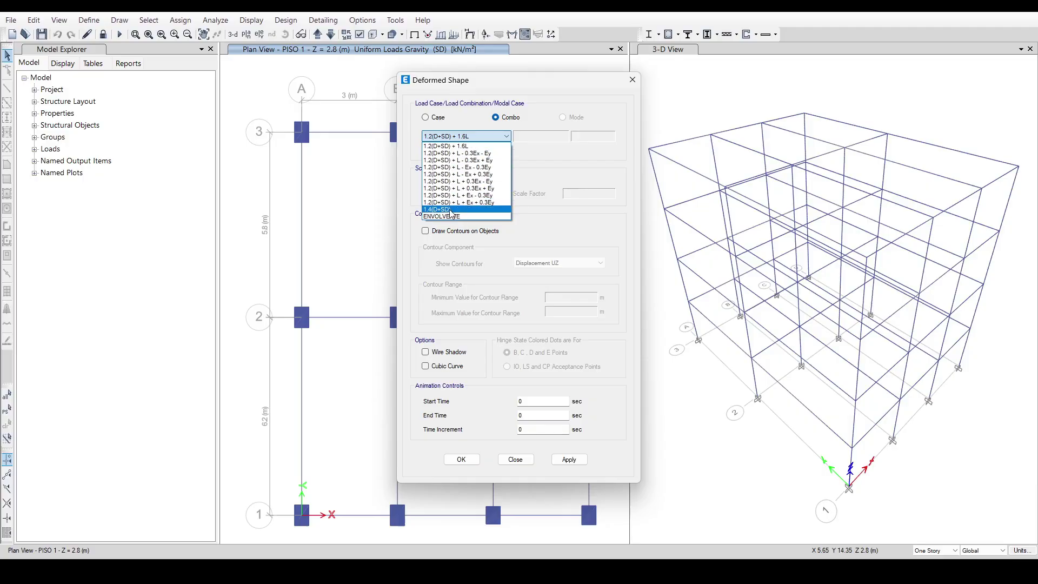
click(470, 160)
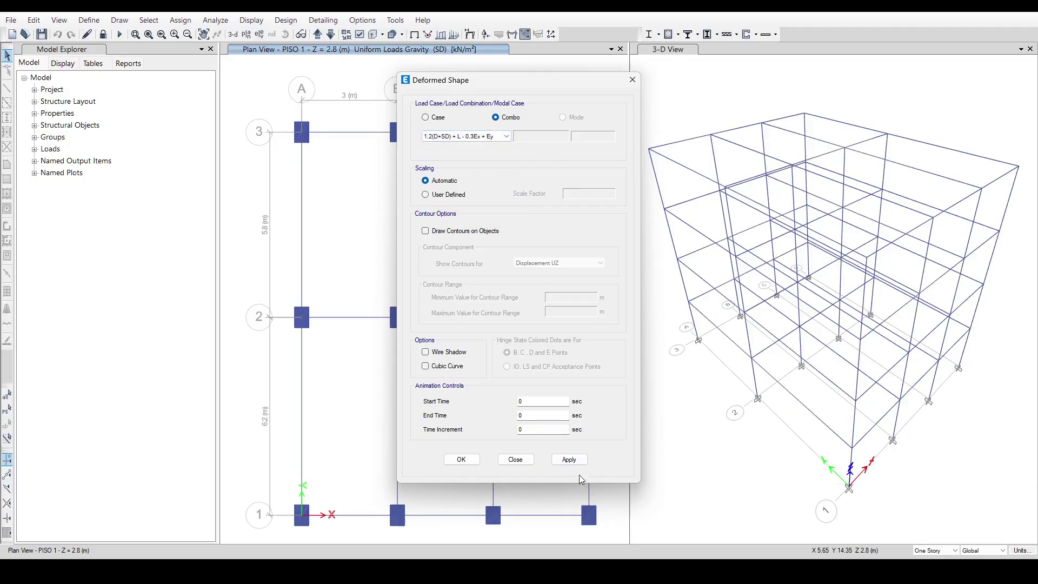
click(571, 460)
drag(565, 83, 212, 105)
click(279, 101)
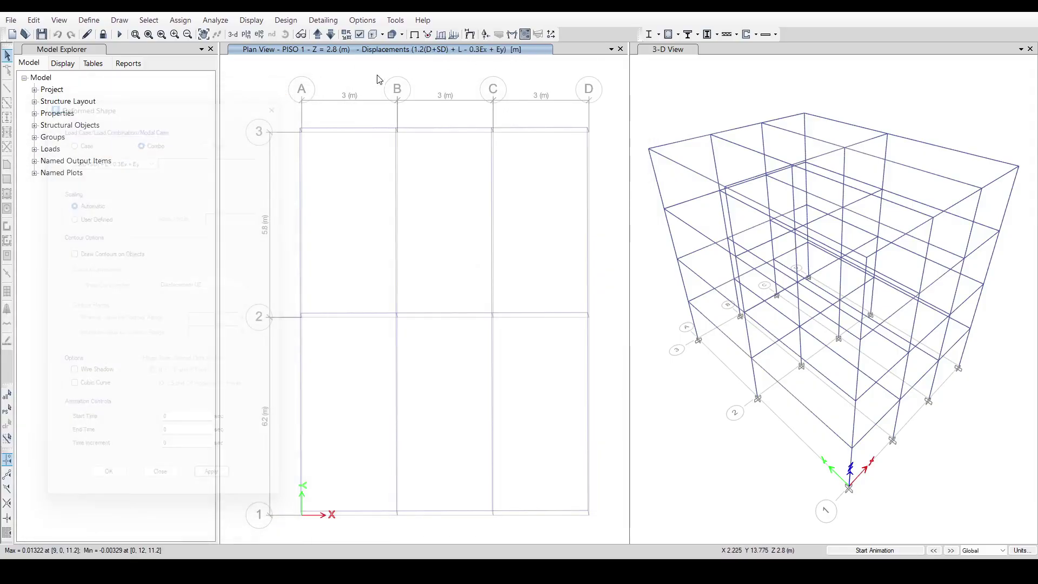
click(414, 35)
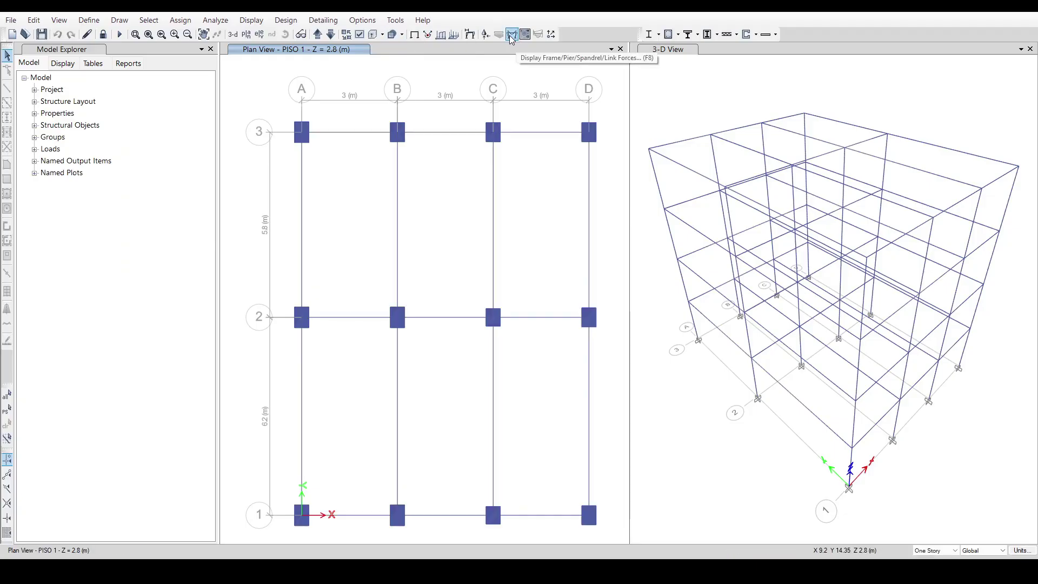
- Display the filled Moment 3-3 diagram of the ENVOLVENTE combination, Max and Min, for the frames in the PISO 1 plan view
click(511, 36)
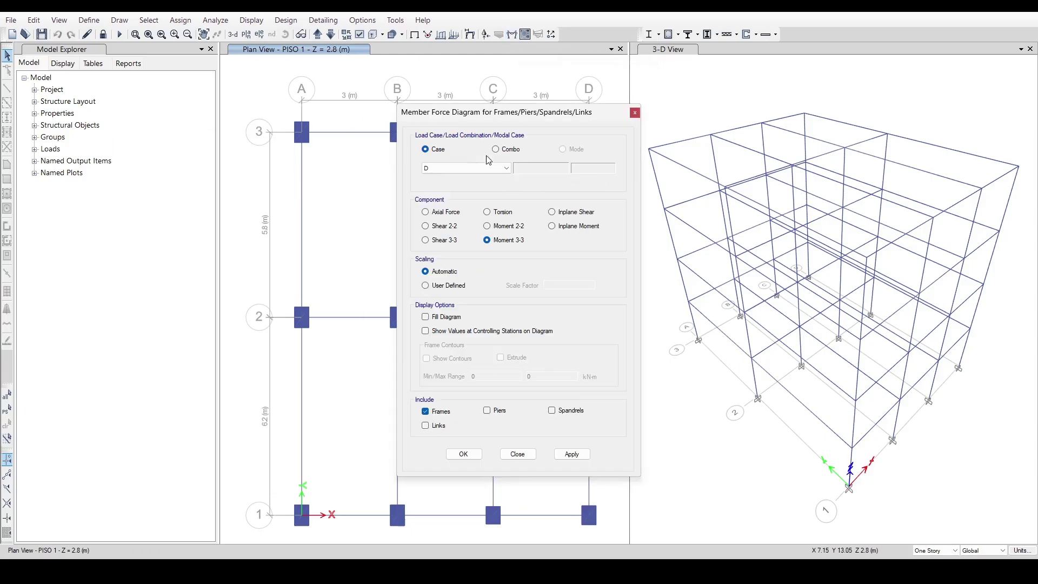
click(497, 150)
click(501, 168)
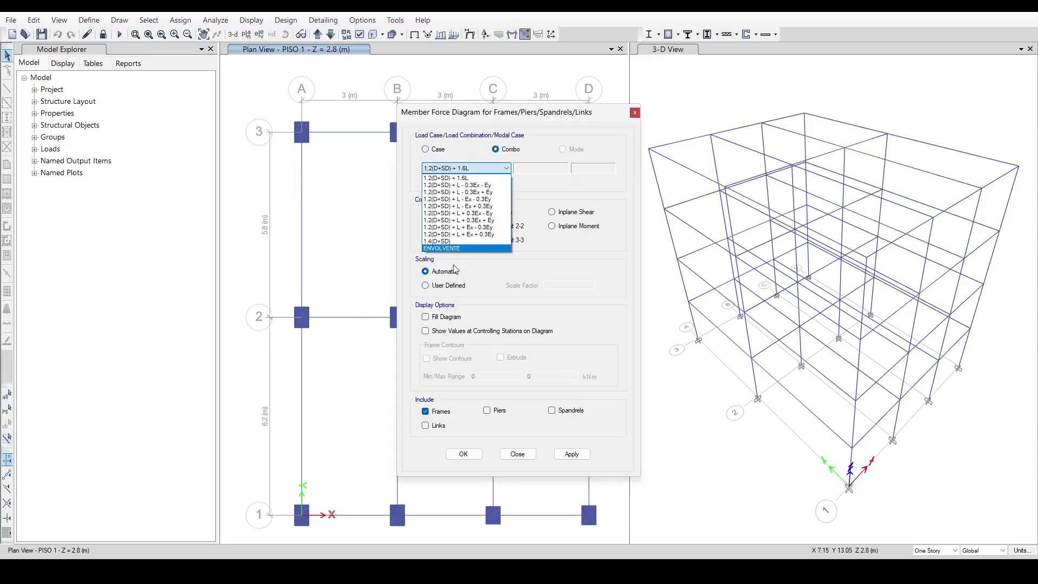
click(461, 251)
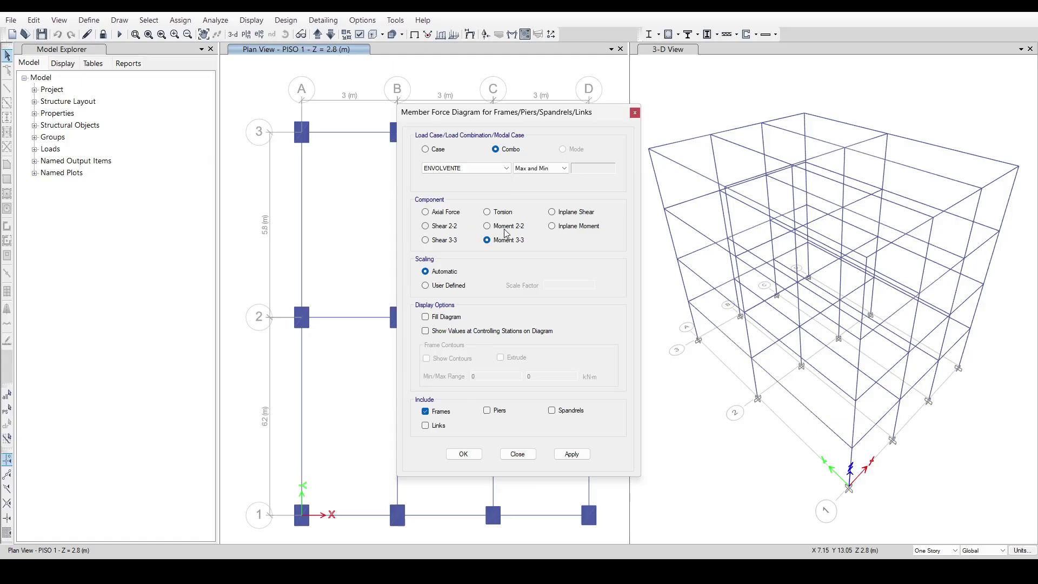
drag(562, 113, 805, 123)
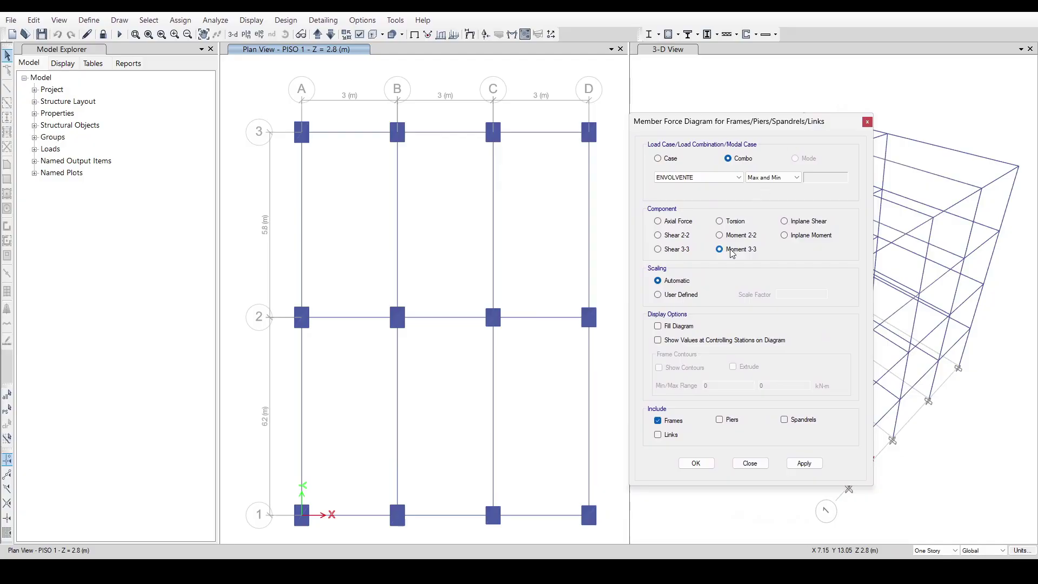
drag(743, 126, 741, 149)
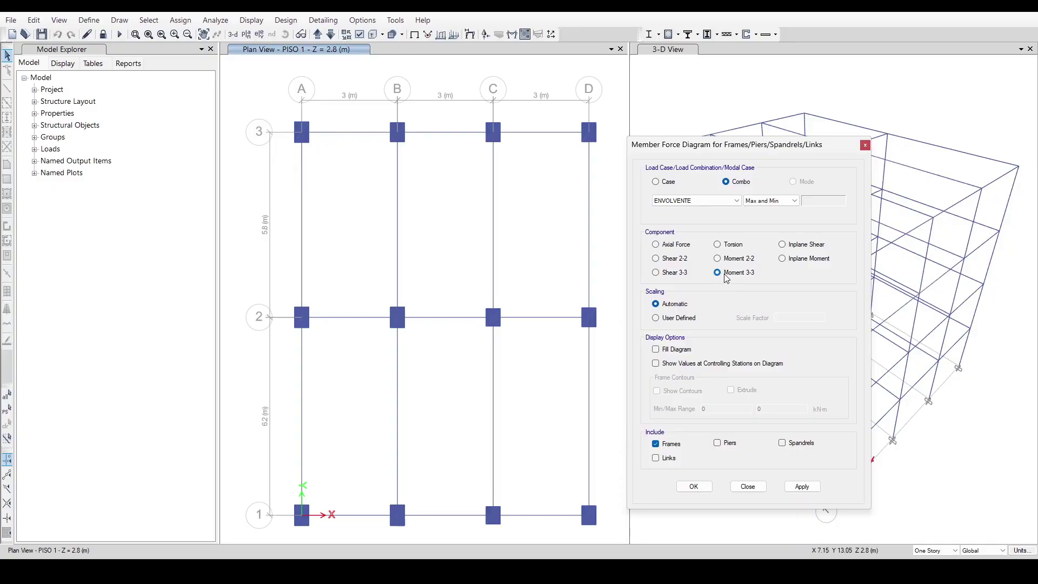
click(656, 258)
click(718, 273)
click(800, 487)
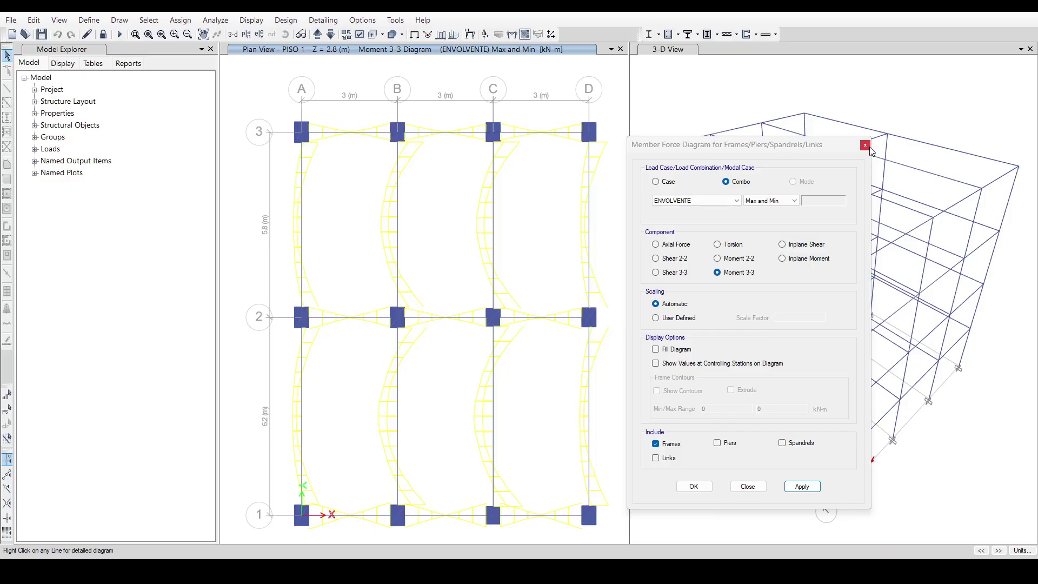
click(656, 349)
click(802, 486)
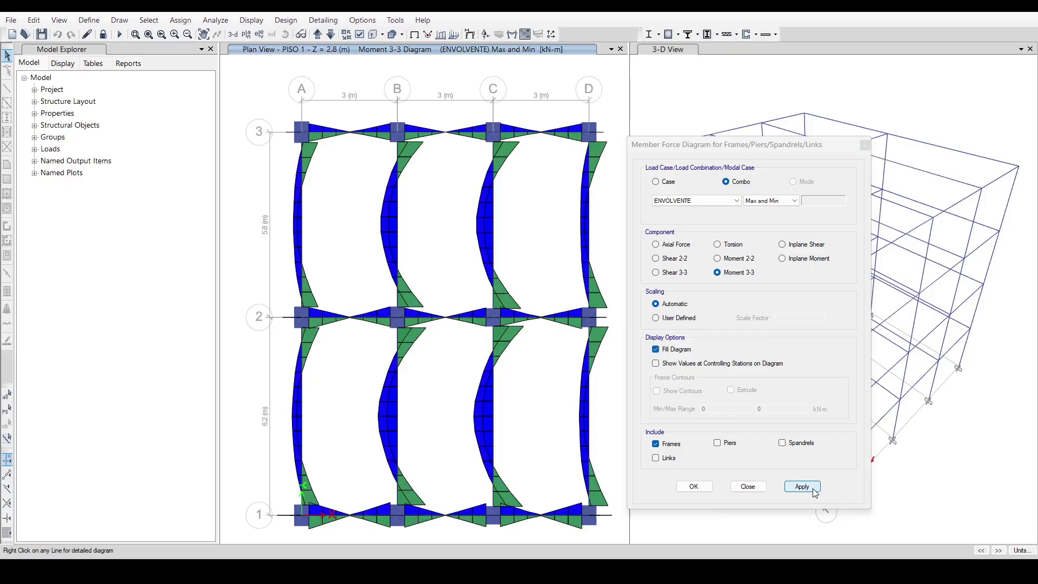
- Reapply the filled Moment 3-3 diagram of ENVOLVENTE to the plan view and close the member force settings
click(656, 350)
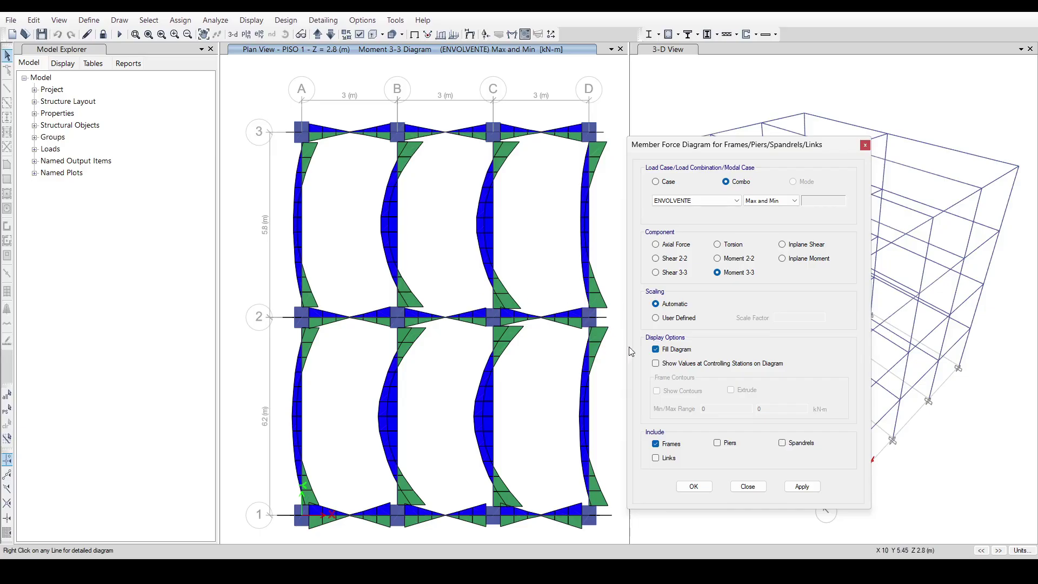
click(802, 487)
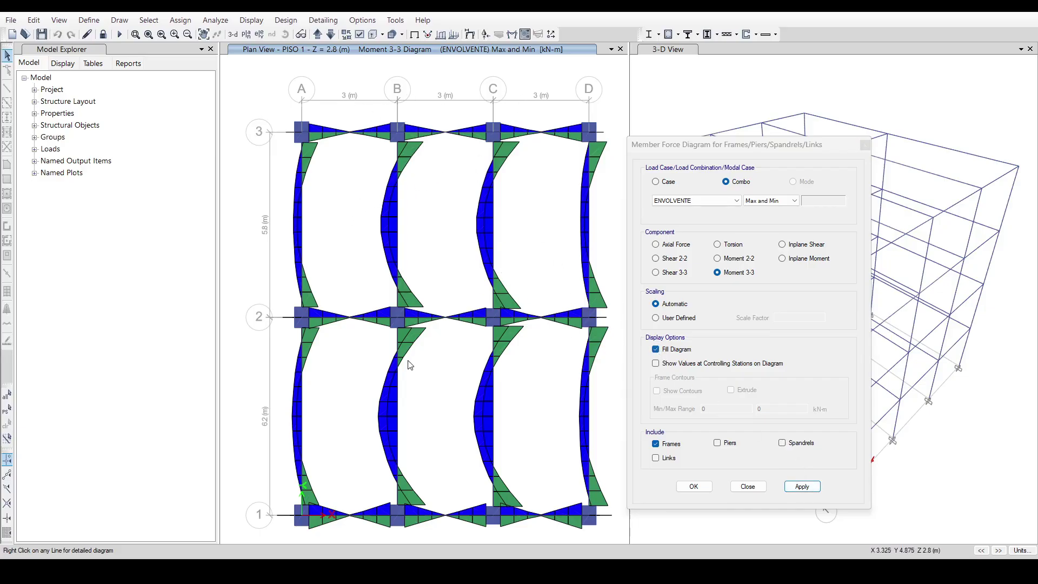
mouse_move(494, 311)
click(865, 145)
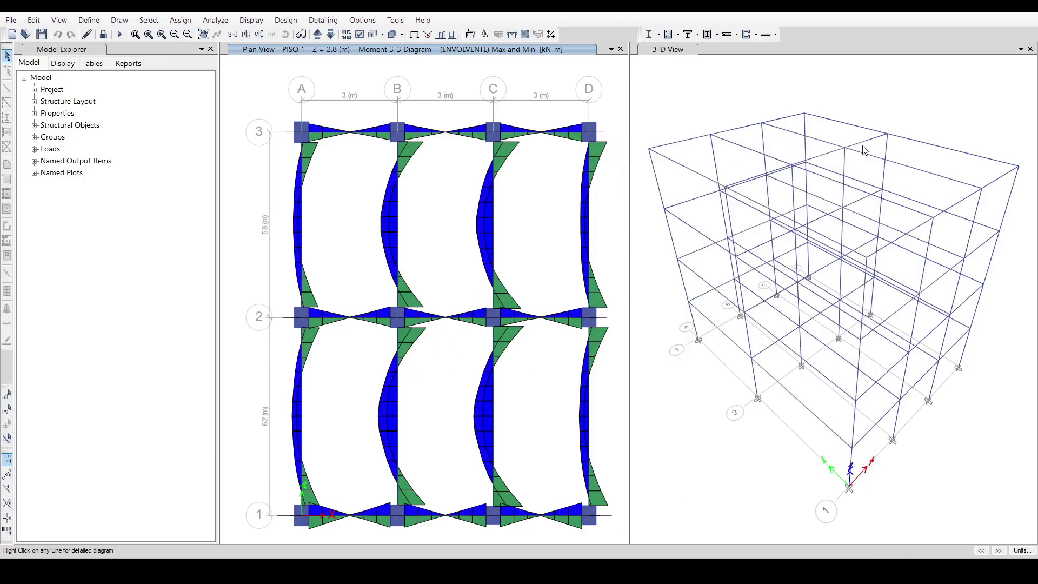
- Display the filled Moment 3-3 diagram of the ENVOLVENTE combination, Max and Min, for the frames in the 3-D view
click(698, 93)
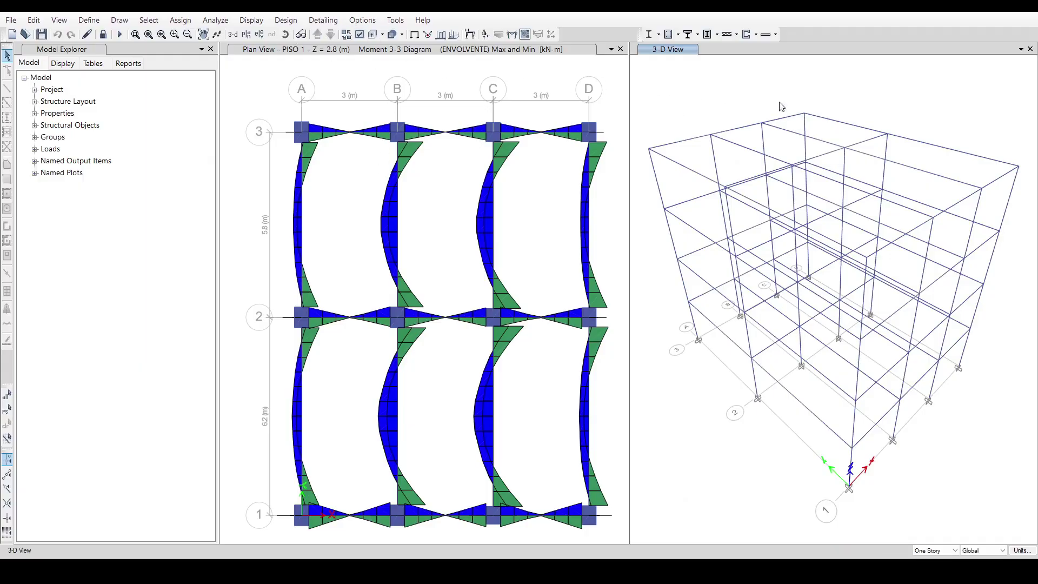
click(511, 35)
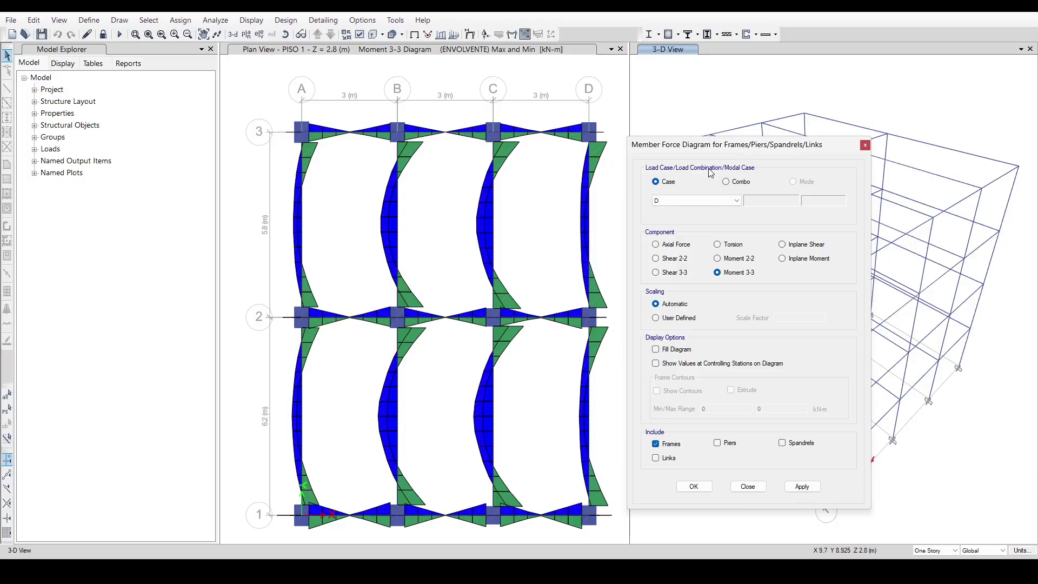
click(706, 200)
click(725, 186)
click(725, 183)
click(716, 202)
click(698, 284)
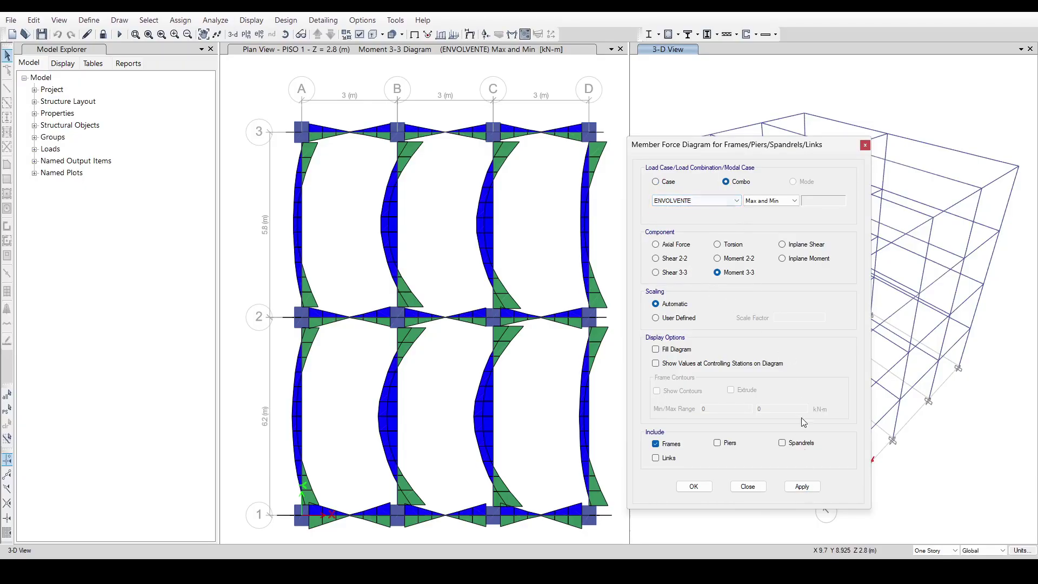
click(803, 486)
click(656, 350)
click(803, 486)
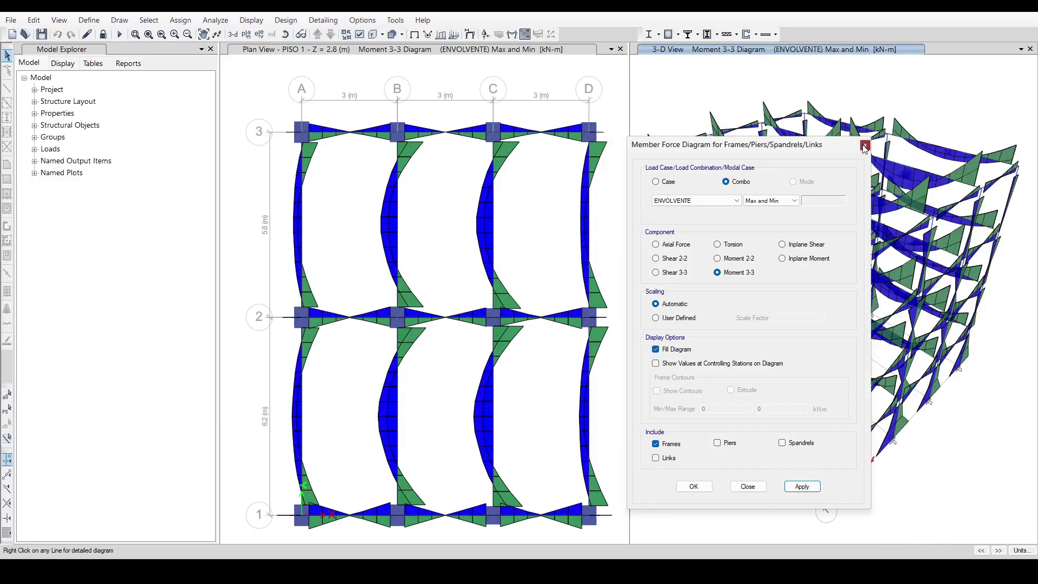
click(864, 146)
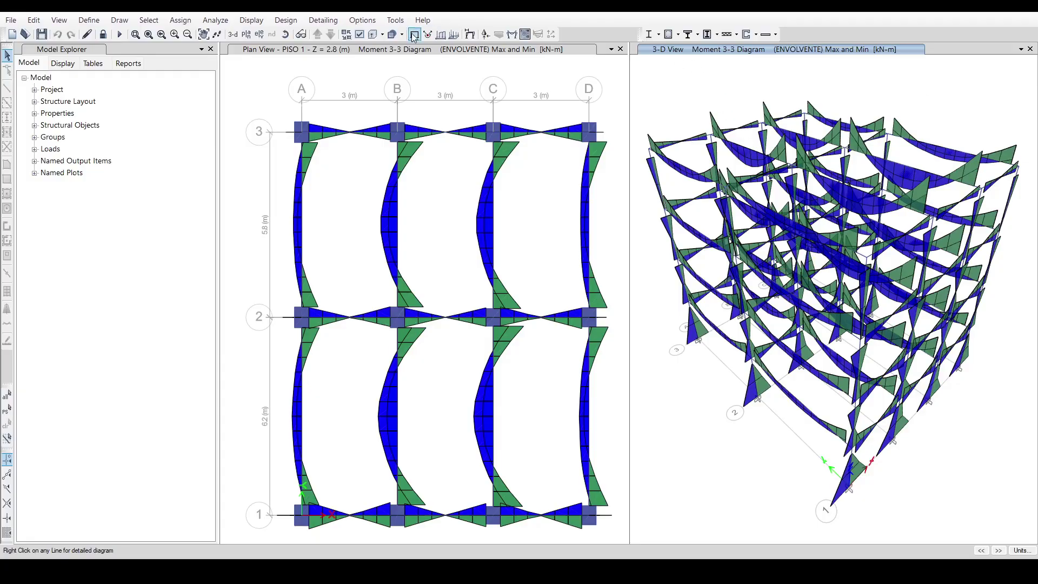
- Show elevation A with its ENVOLVENTE moment diagrams in place of the 3-D view
click(260, 35)
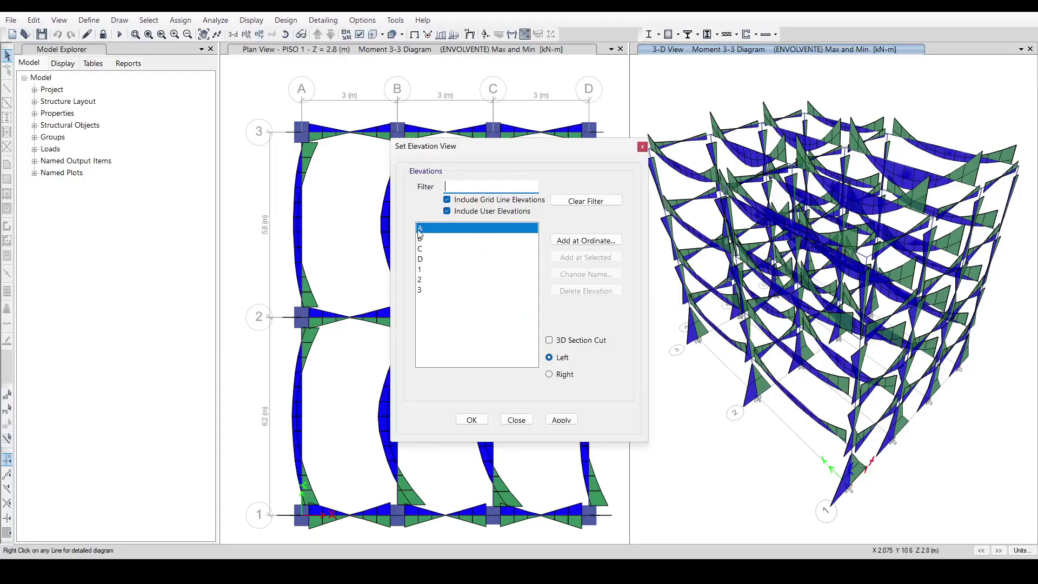
click(561, 420)
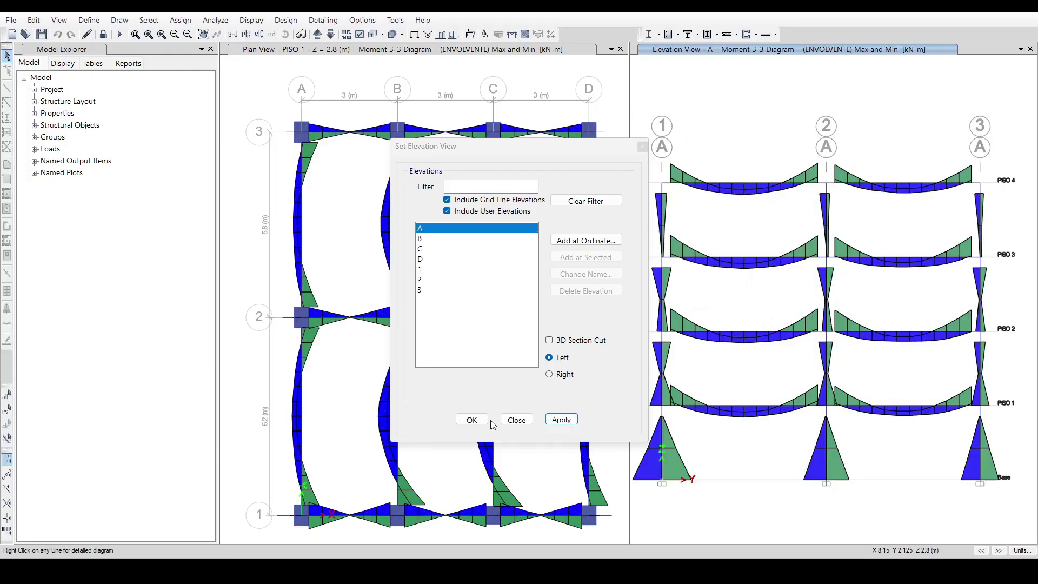
click(472, 420)
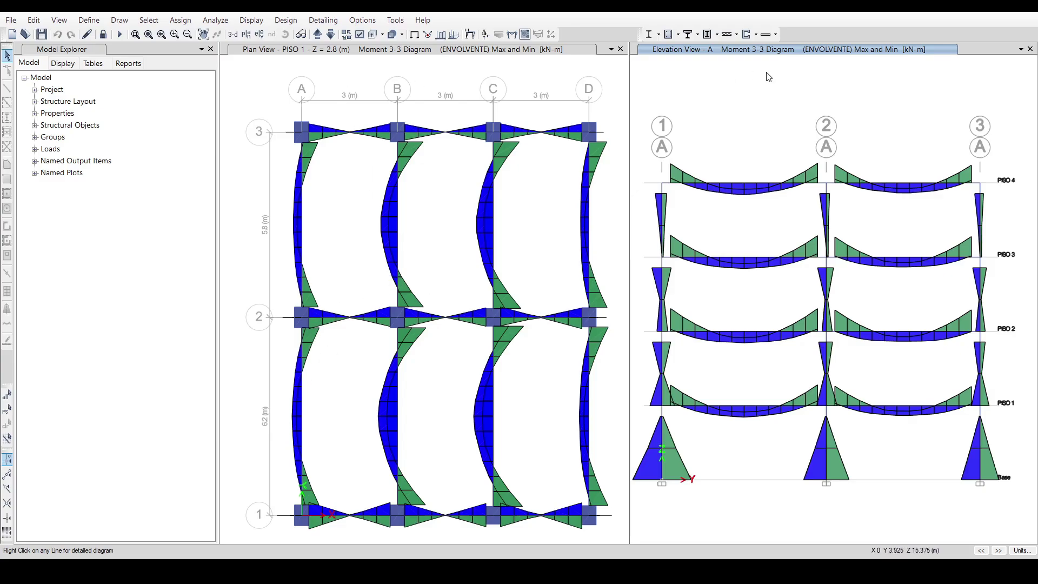
- Restore the default 3-D view in place of elevation A and return it to the undeformed shape, leaving the plan view active
click(232, 34)
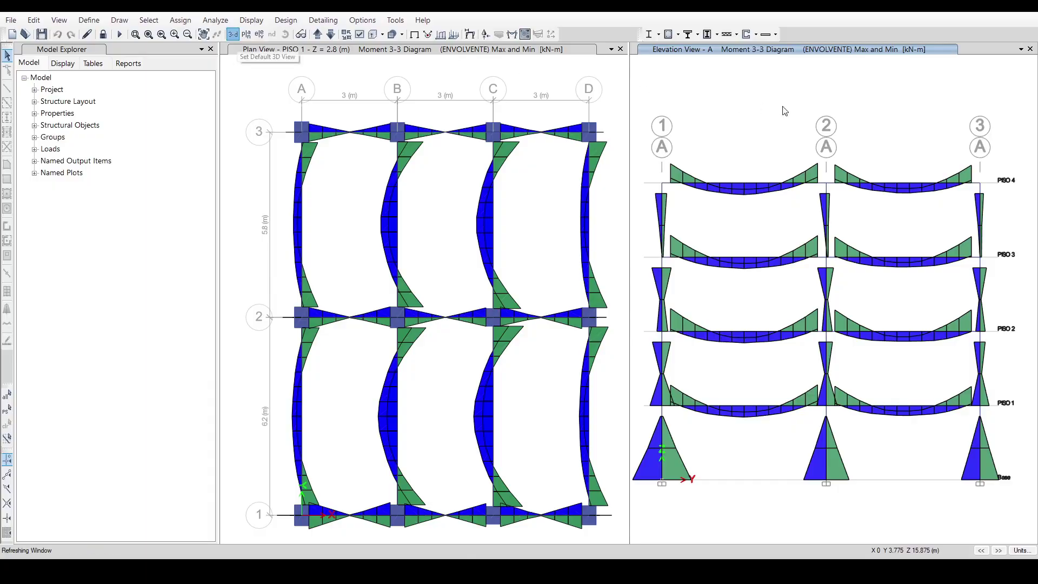
click(283, 35)
drag(1020, 428, 990, 349)
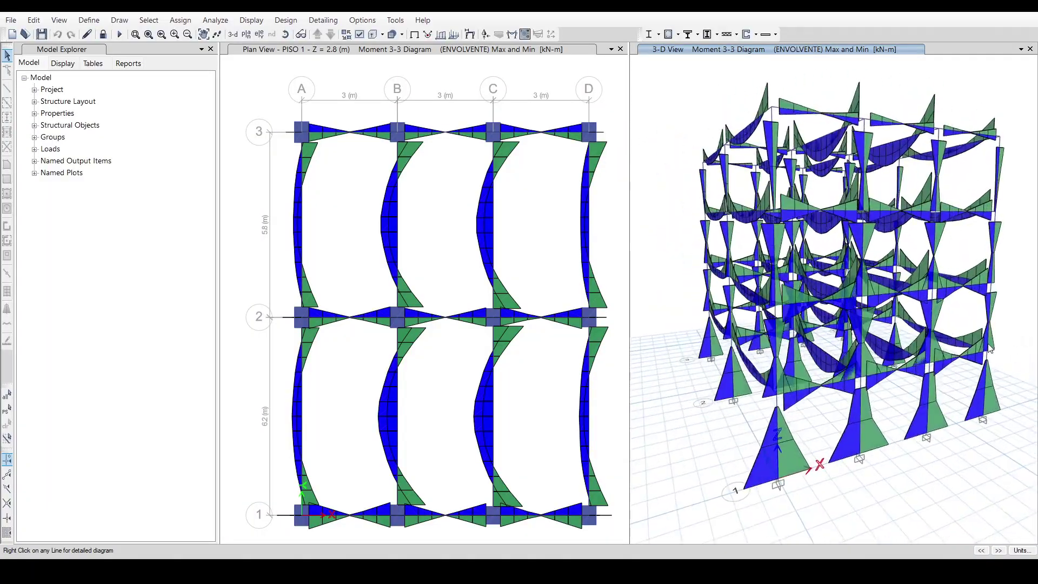
middle_drag(990, 349, 1010, 374)
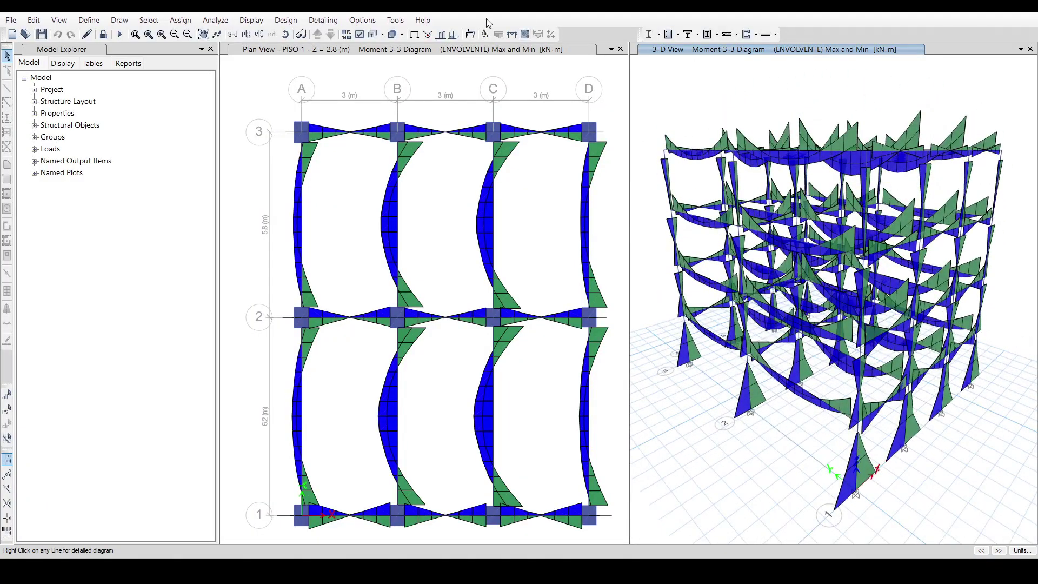
click(415, 34)
click(416, 196)
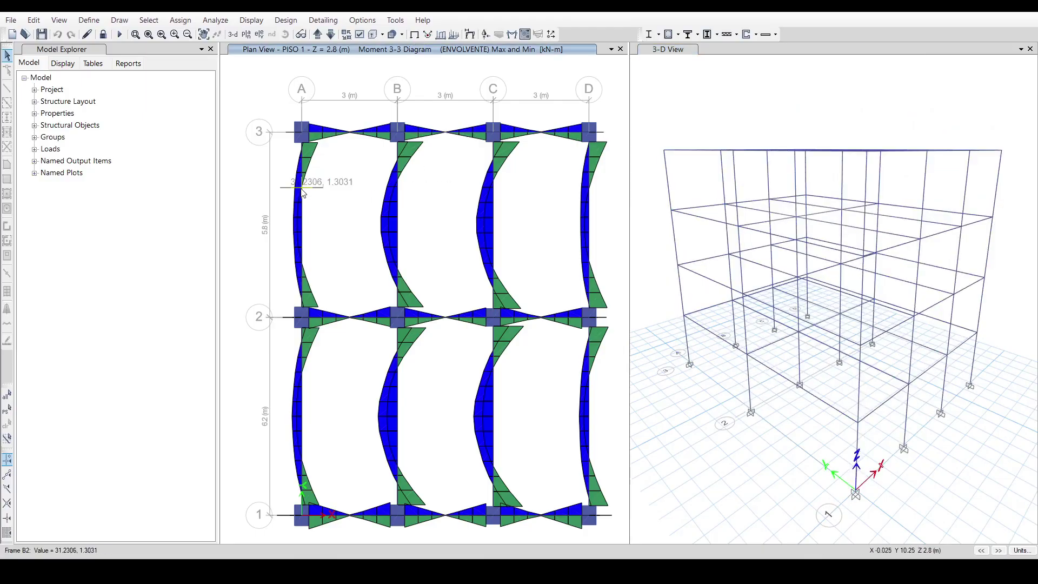
- Inspect the ENVOLVENTE shear V2 and moment M3 of the PISO 1 beam on axis A between axes 2 and 3, at its ends, midspan and maxima
mouse_move(303, 212)
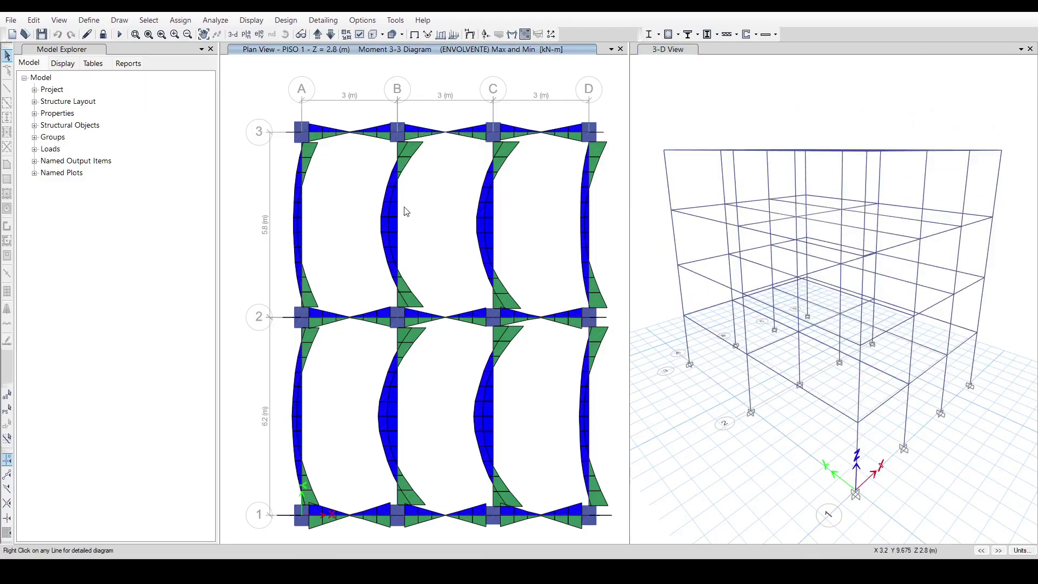
right_click(304, 240)
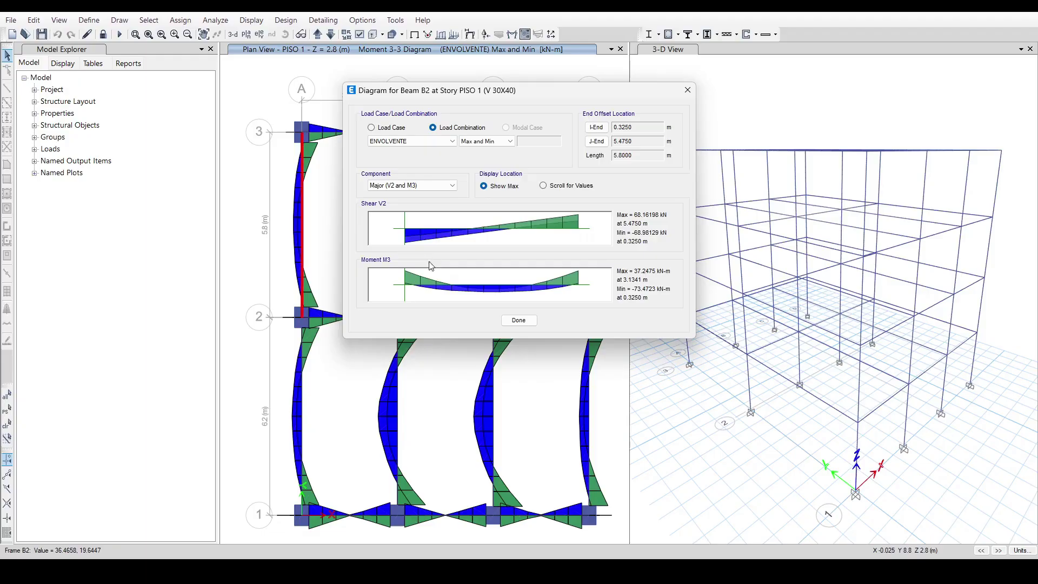
mouse_move(406, 277)
mouse_down()
mouse_move(587, 285)
mouse_move(400, 294)
mouse_up()
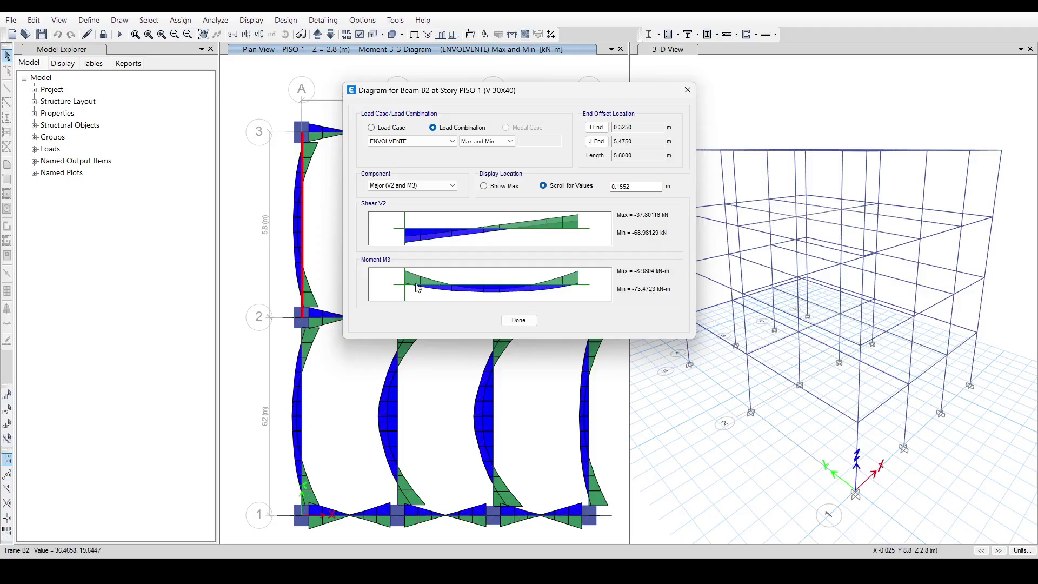
drag(403, 288, 492, 303)
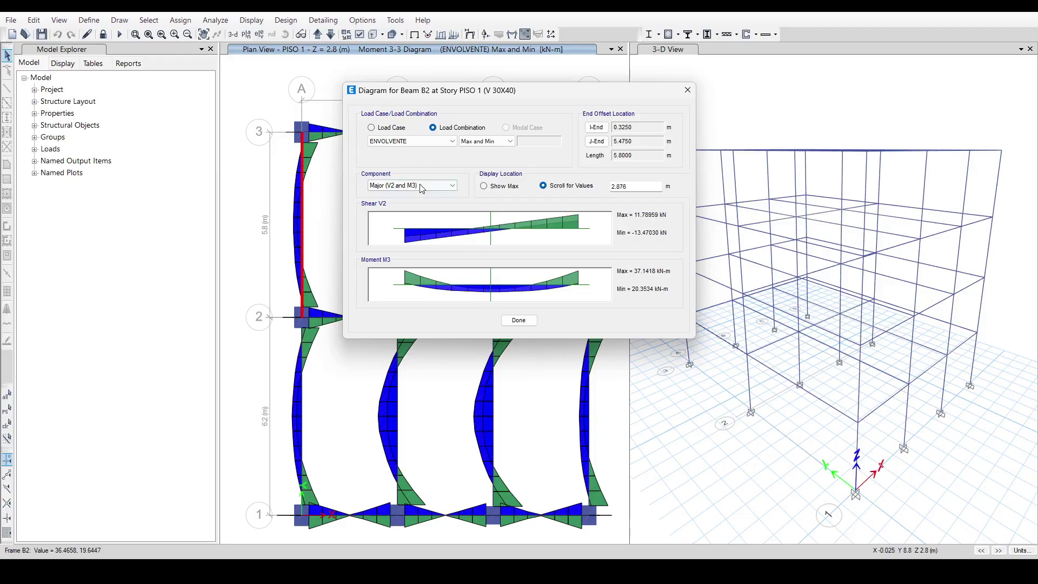
click(484, 190)
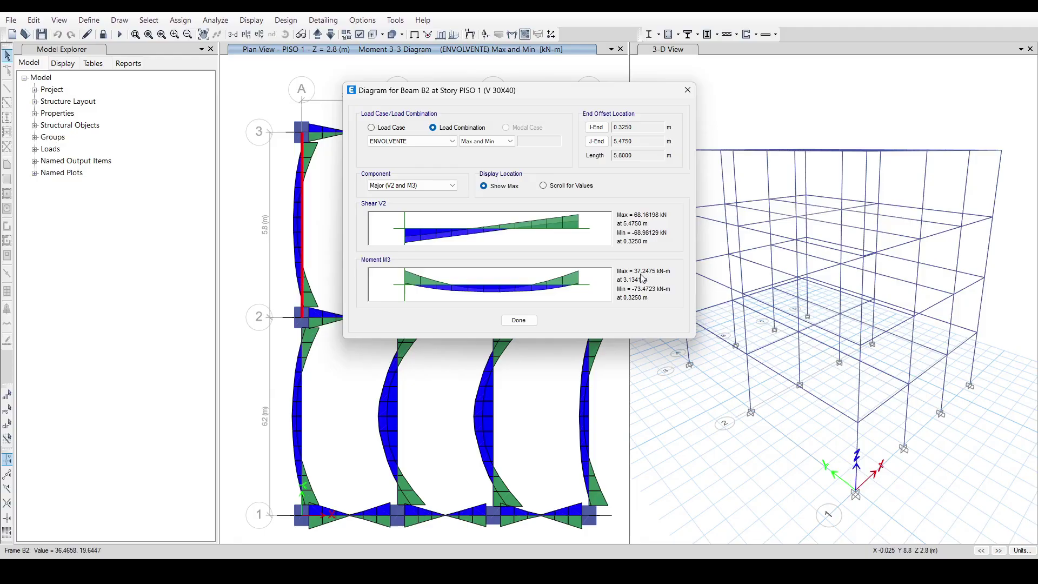
click(543, 186)
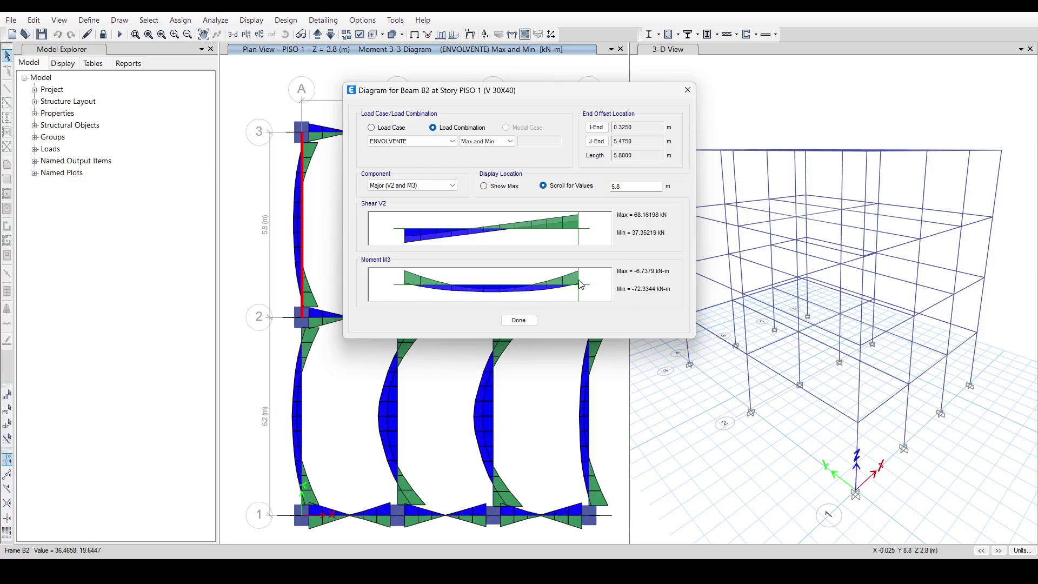
mouse_move(579, 284)
mouse_down()
mouse_move(396, 288)
mouse_move(588, 295)
mouse_up()
click(519, 321)
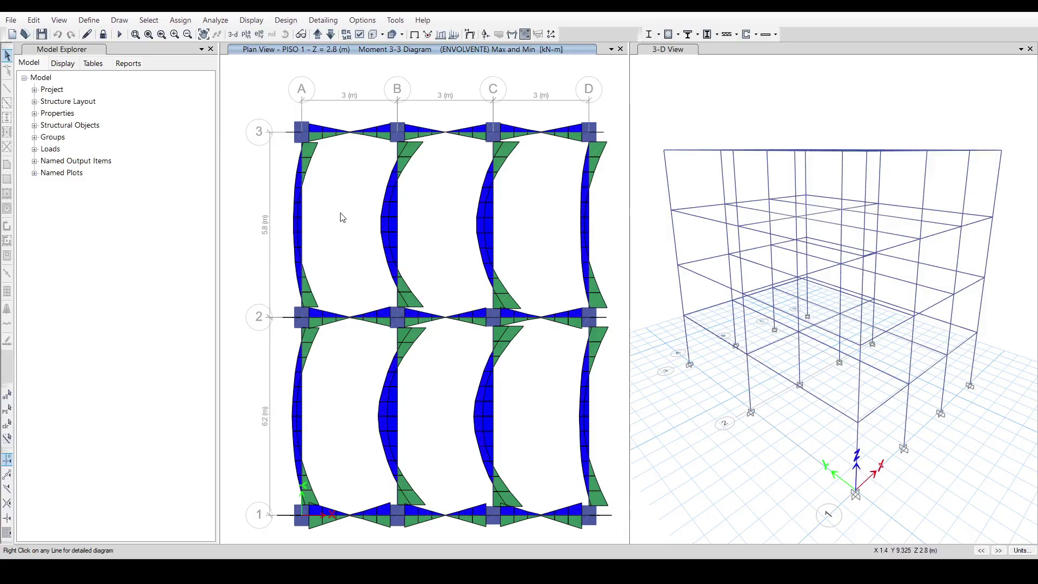
- Scroll through the ENVOLVENTE shear and moment values along the PISO 1 beam on axis 3 between axes A and B
right_click(347, 134)
drag(411, 286, 400, 286)
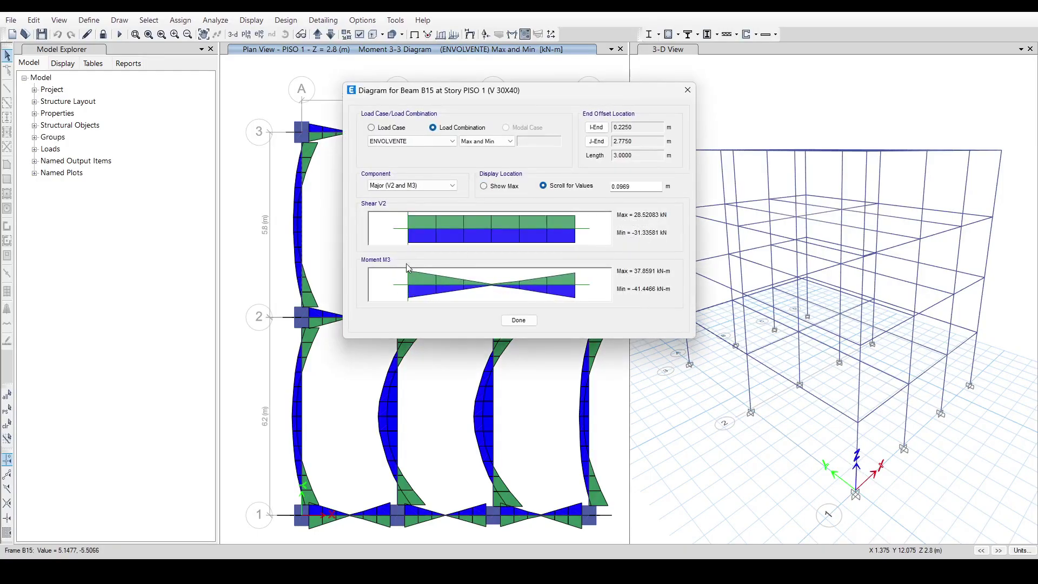
drag(425, 94, 606, 92)
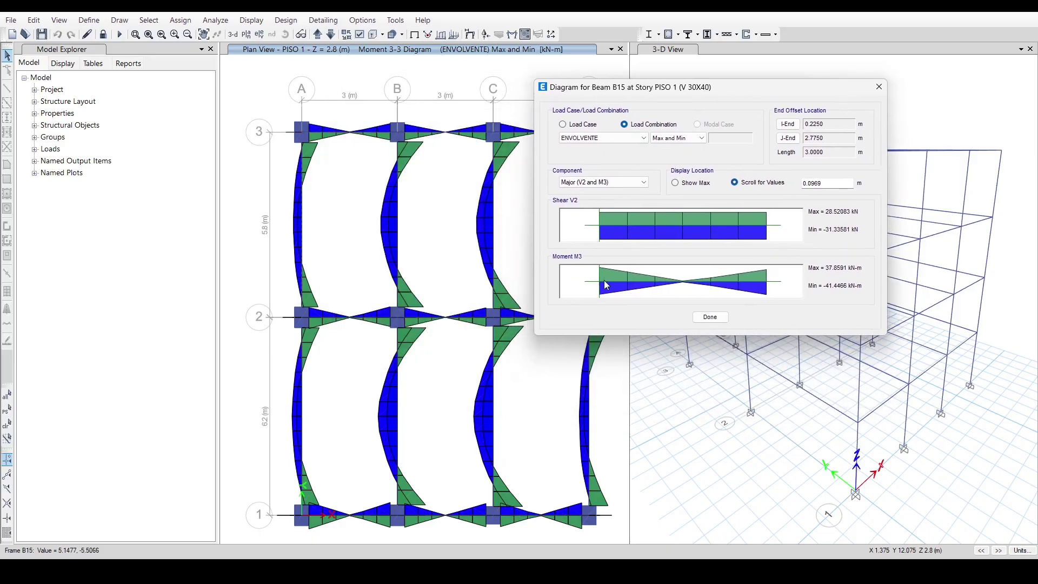
drag(595, 286, 793, 287)
click(879, 86)
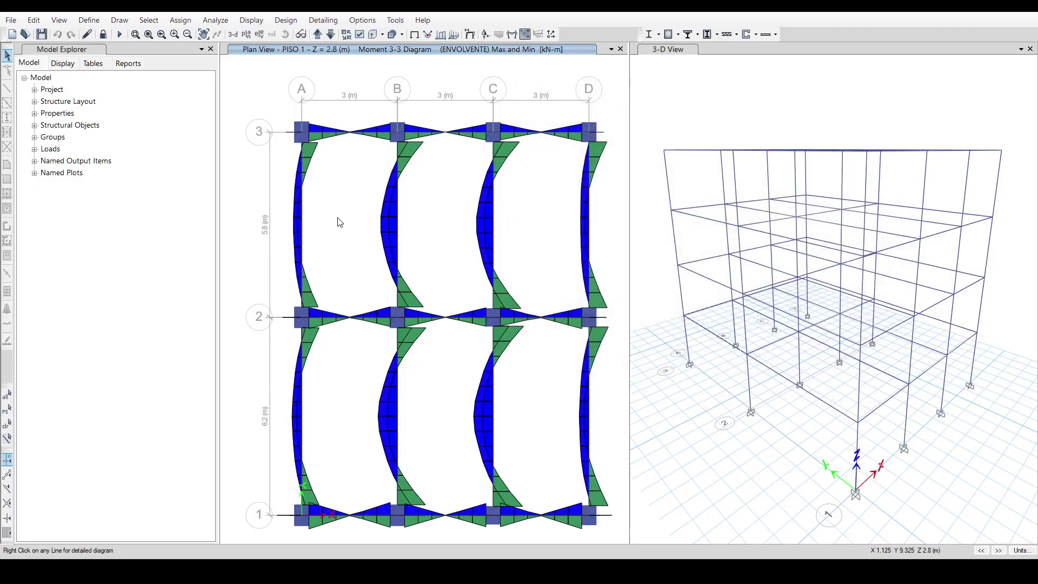
drag(276, 211, 582, 240)
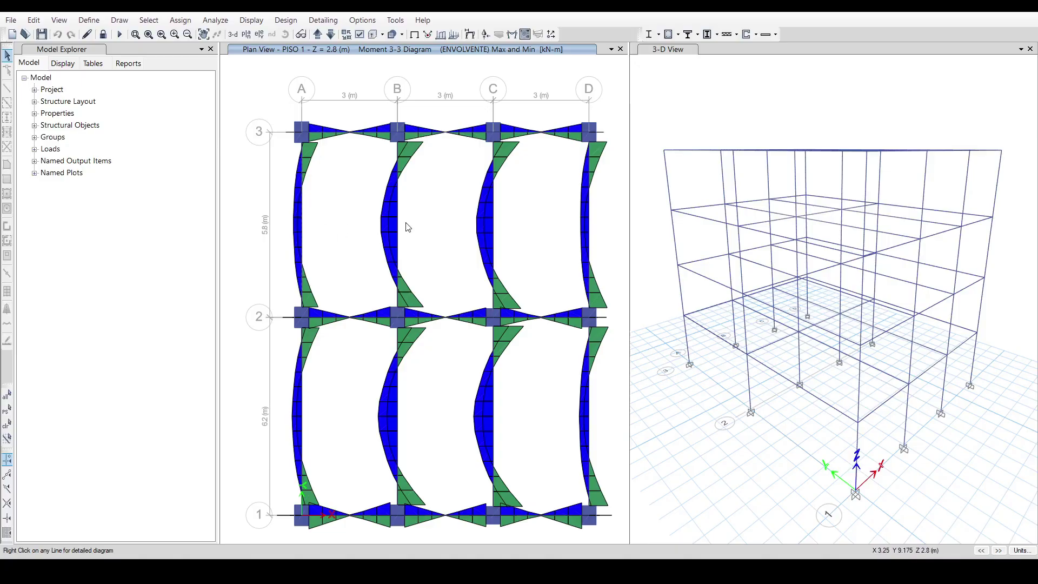
drag(275, 206, 600, 241)
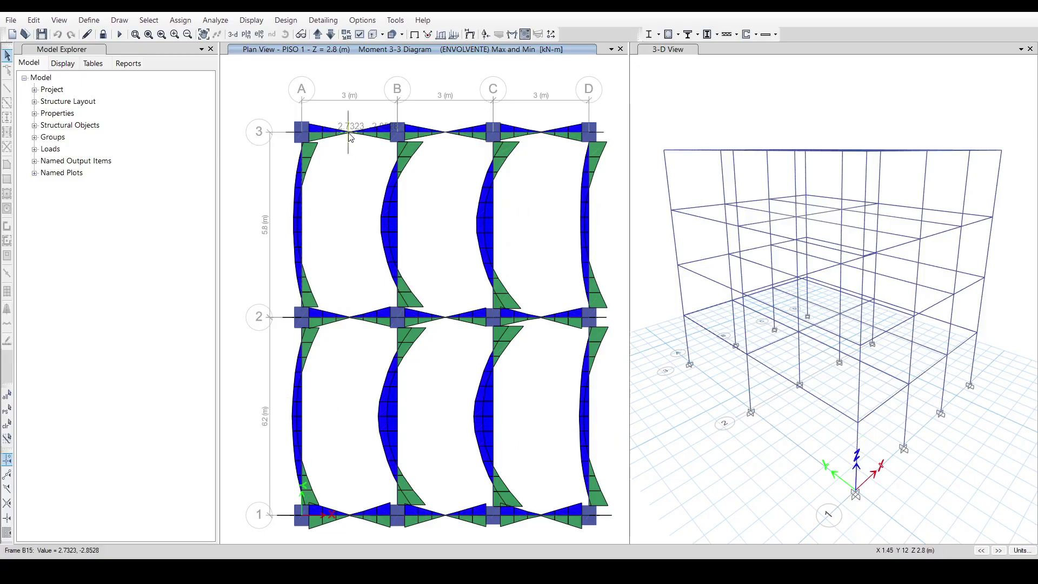
drag(397, 242, 606, 236)
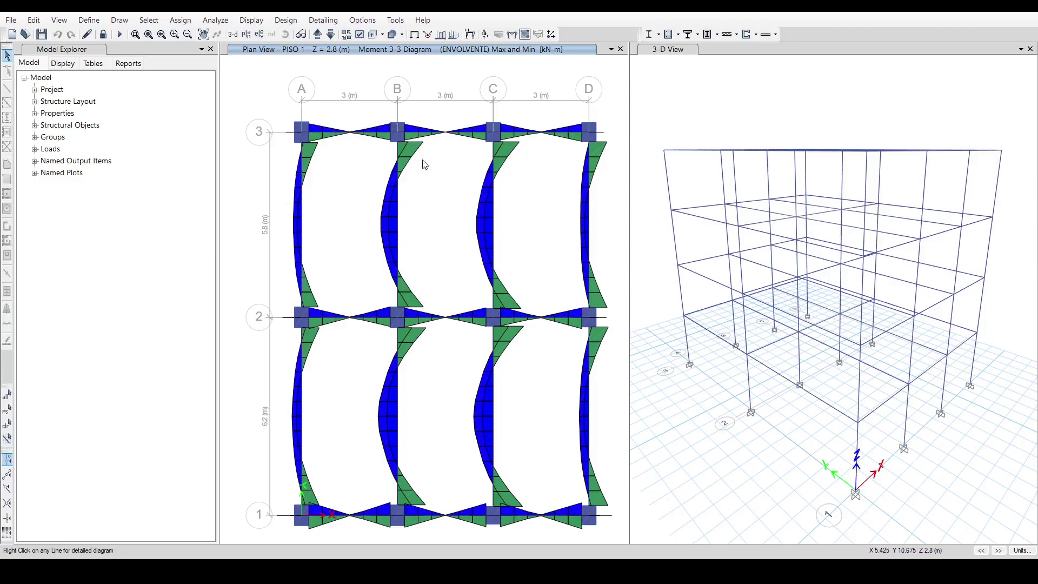
- Recheck the moment M3 distribution of the axis 3 beam between A and B from its start past midspan
right_click(350, 135)
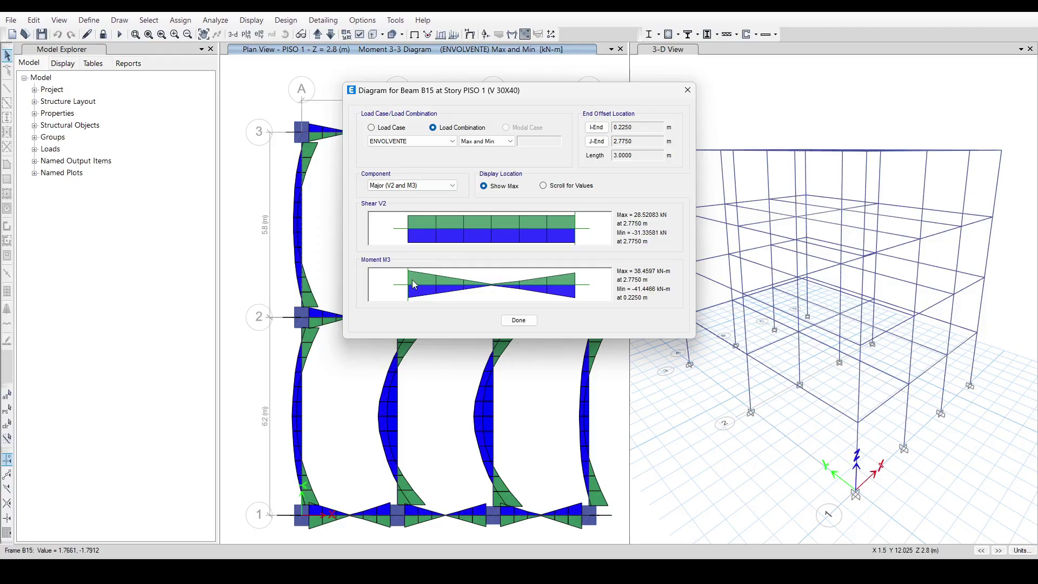
drag(407, 280, 533, 290)
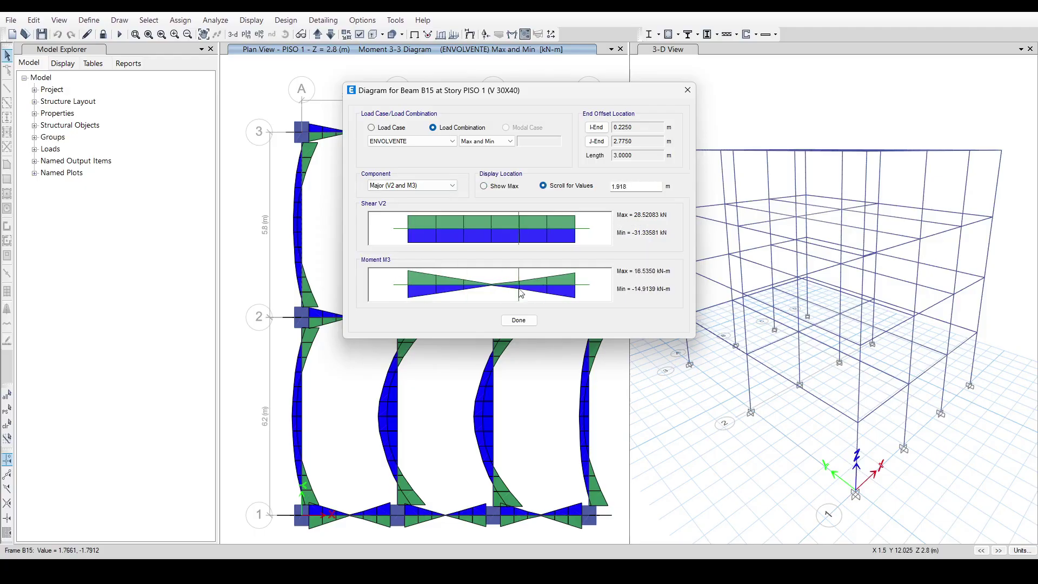
click(510, 320)
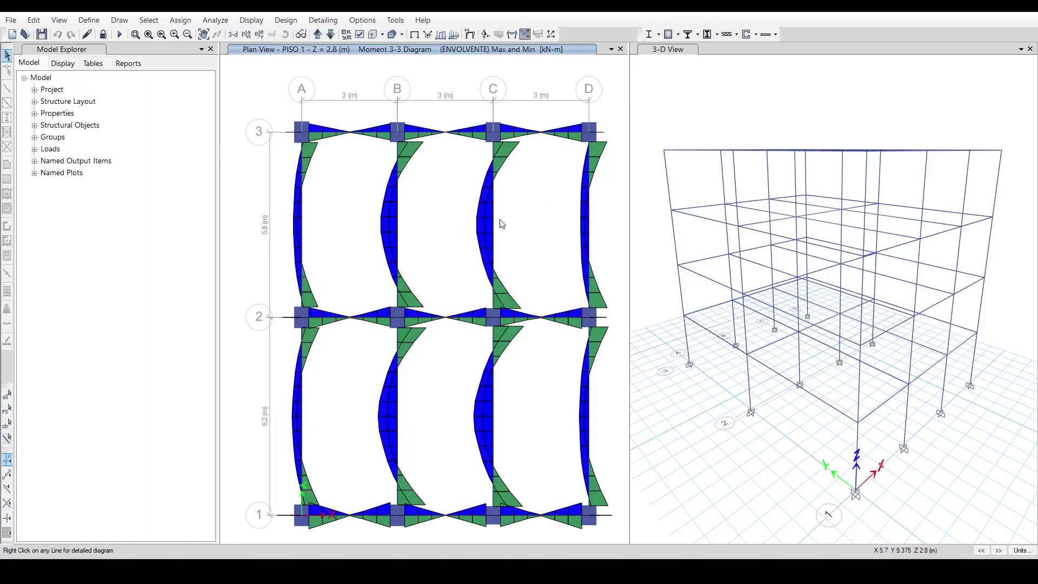
- Compare the ENVOLVENTE maximum and minimum shear V2 and moment M3 of the PISO 1 beams on axes B and C between axes 2 and 3
right_click(398, 237)
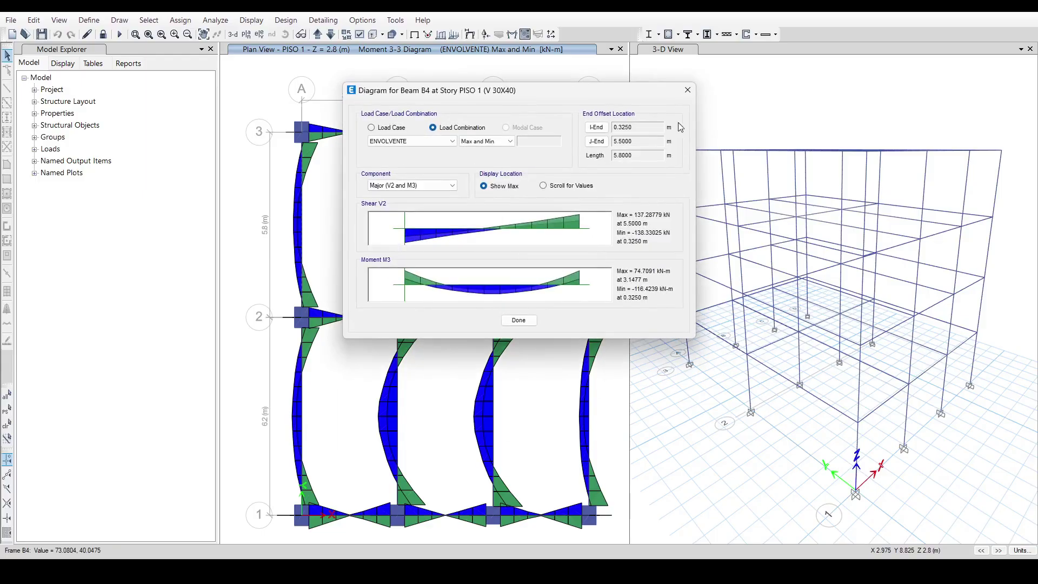
click(687, 90)
right_click(497, 224)
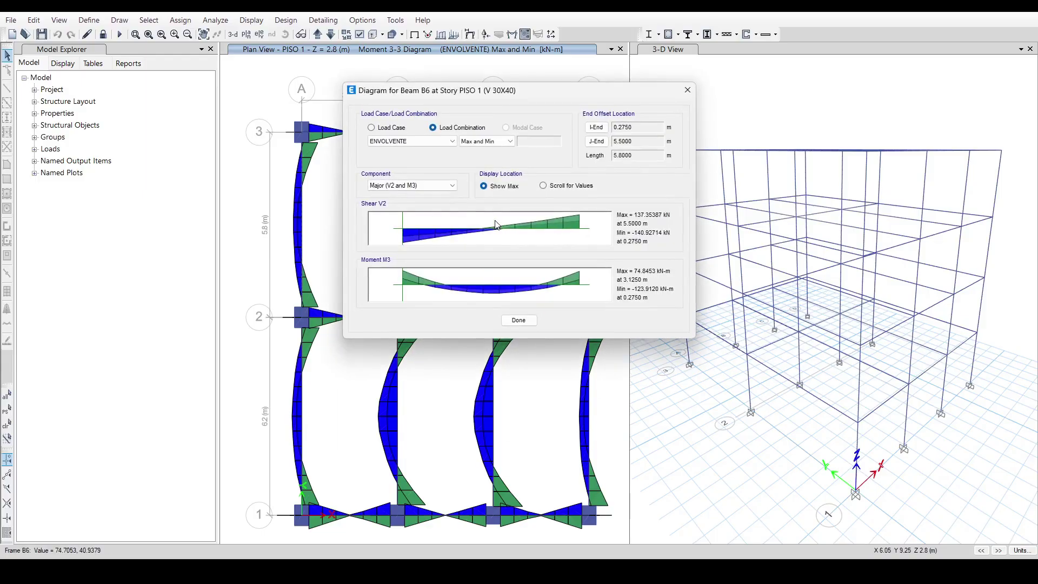
click(688, 91)
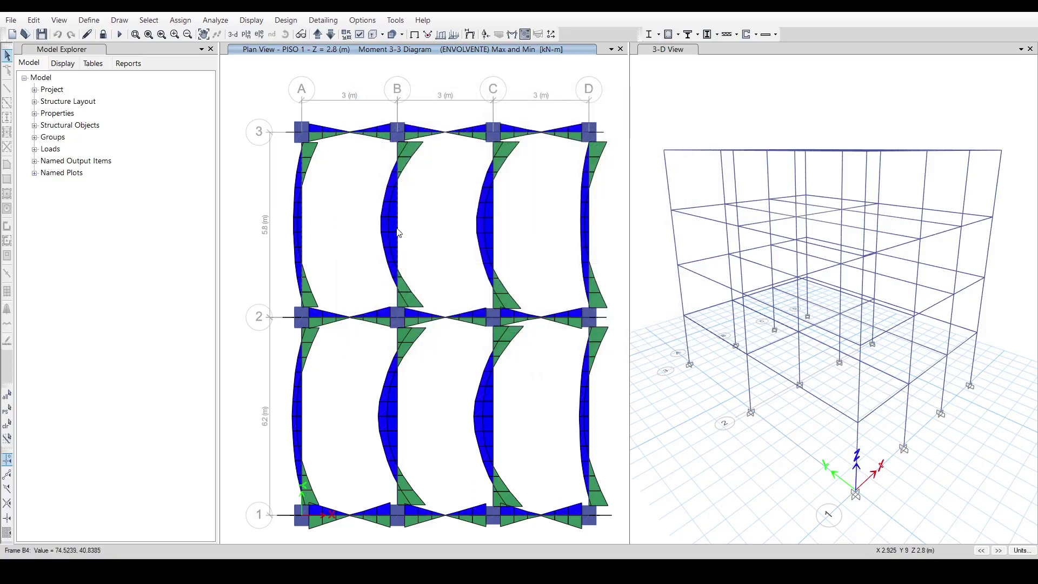
right_click(398, 223)
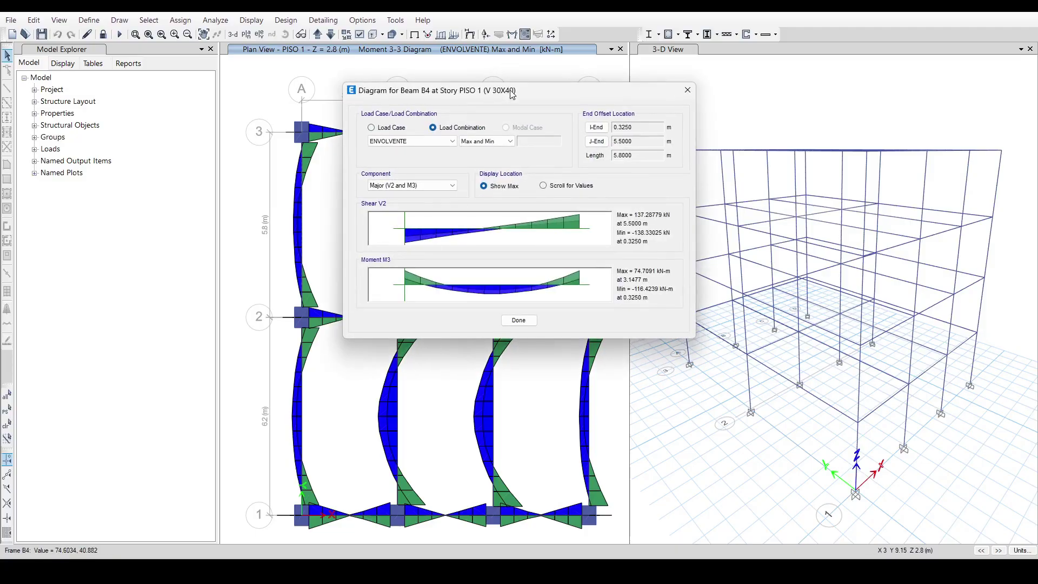
click(687, 90)
drag(432, 310, 437, 294)
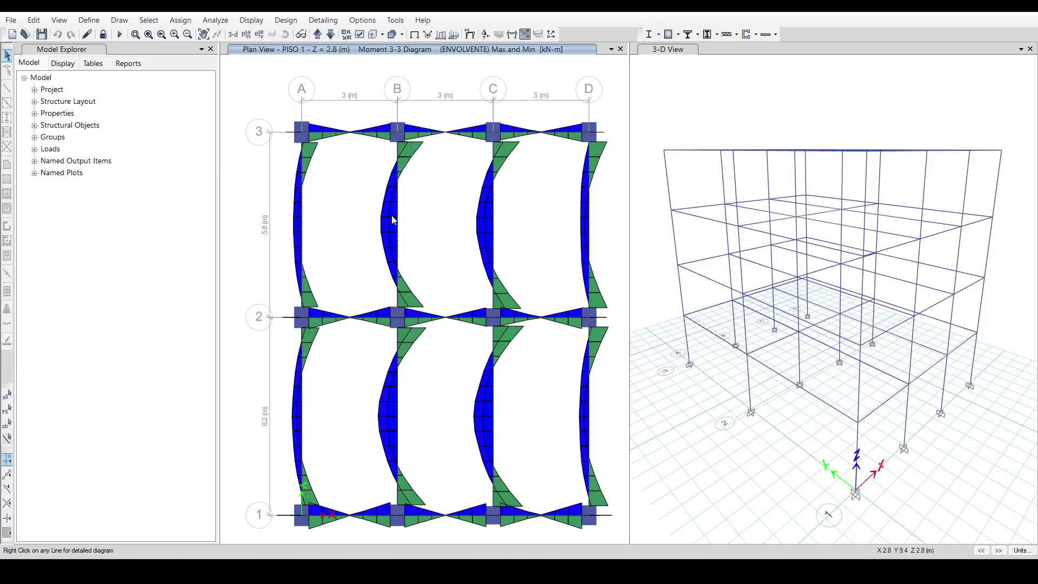
- Examine shear V2 and moment M3 along the PISO 1 axis B beam between axes 2 and 3, at its ends, midspan and maxima
mouse_move(396, 225)
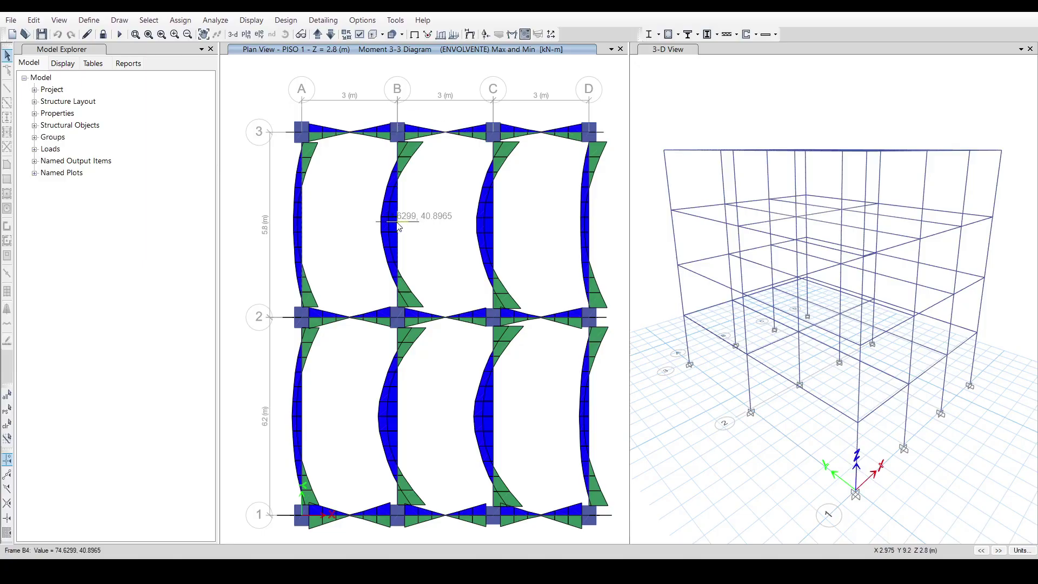
right_click(397, 226)
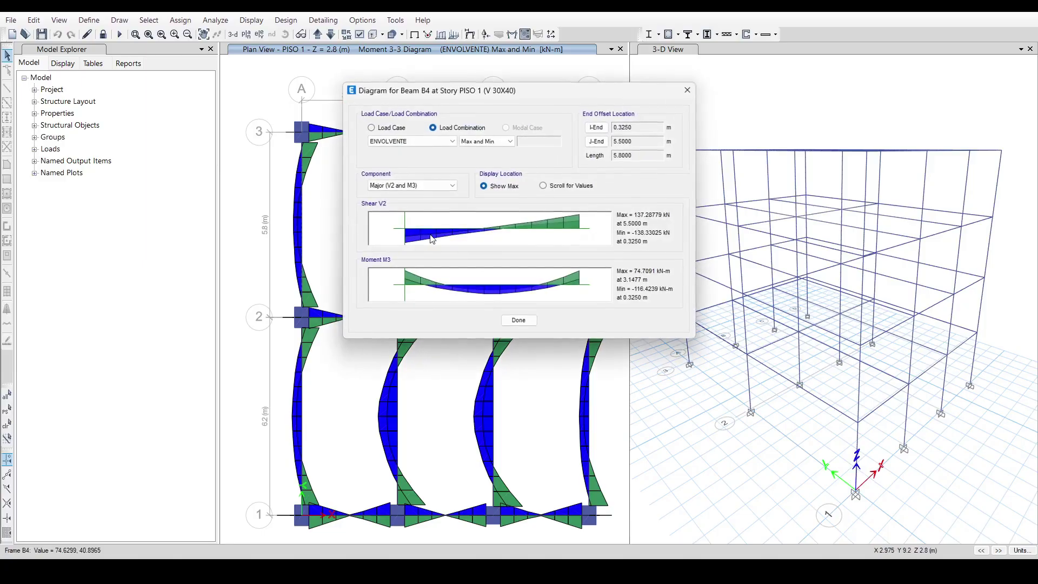
drag(405, 272, 366, 280)
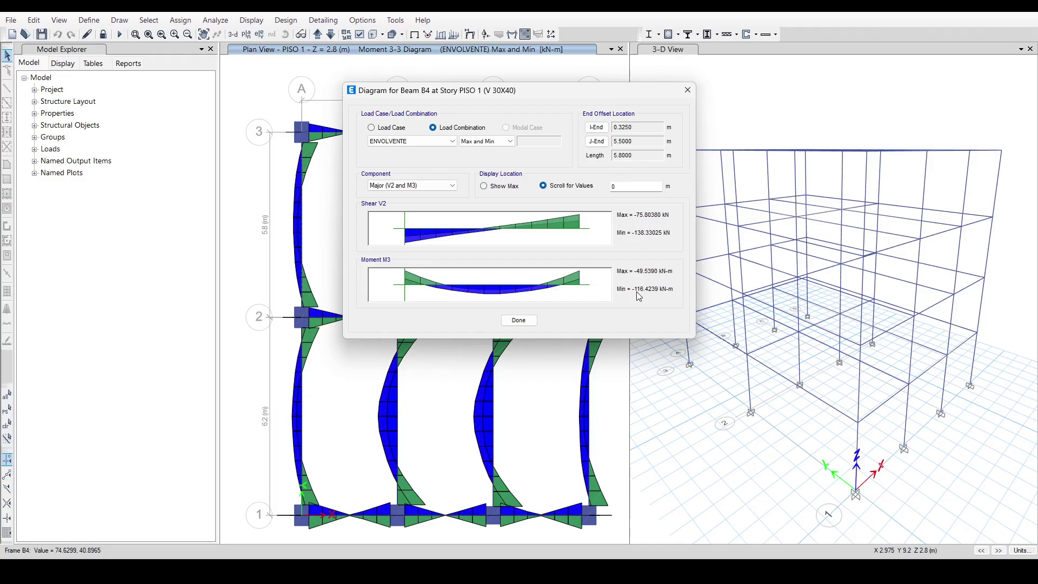
drag(404, 292, 653, 313)
drag(580, 287, 490, 299)
click(483, 186)
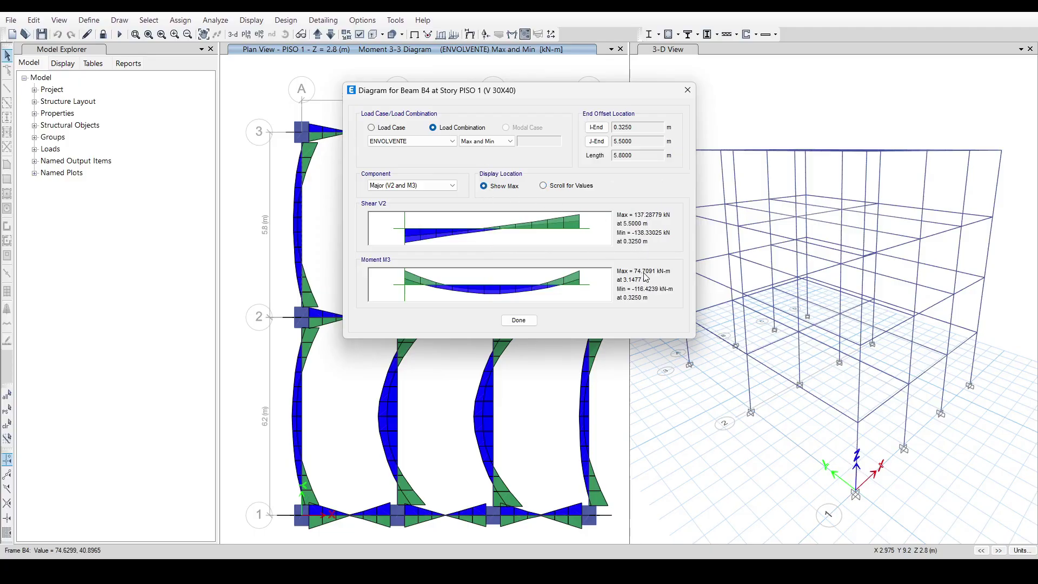
click(494, 295)
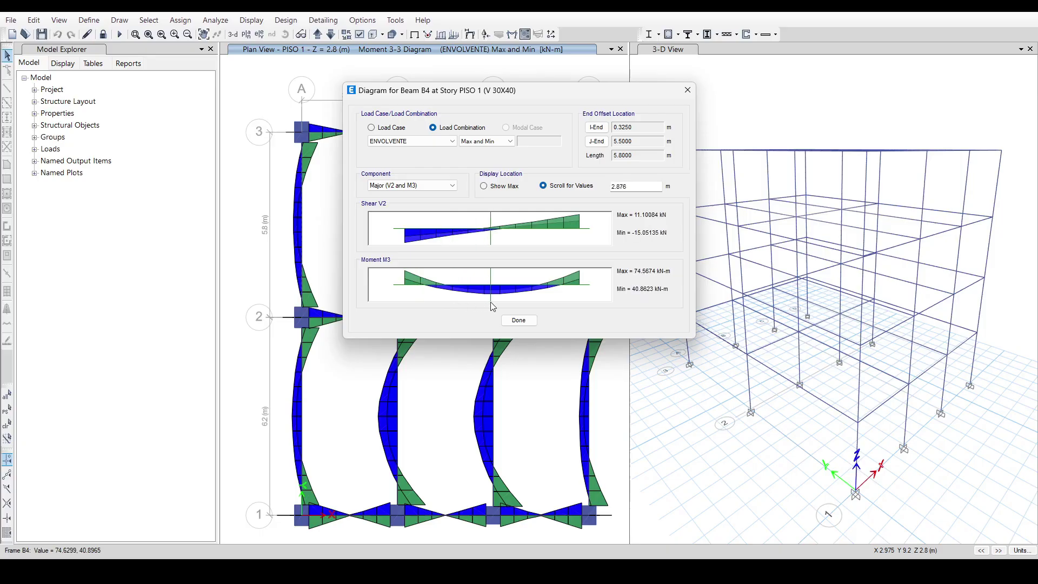
drag(493, 304, 494, 305)
click(452, 141)
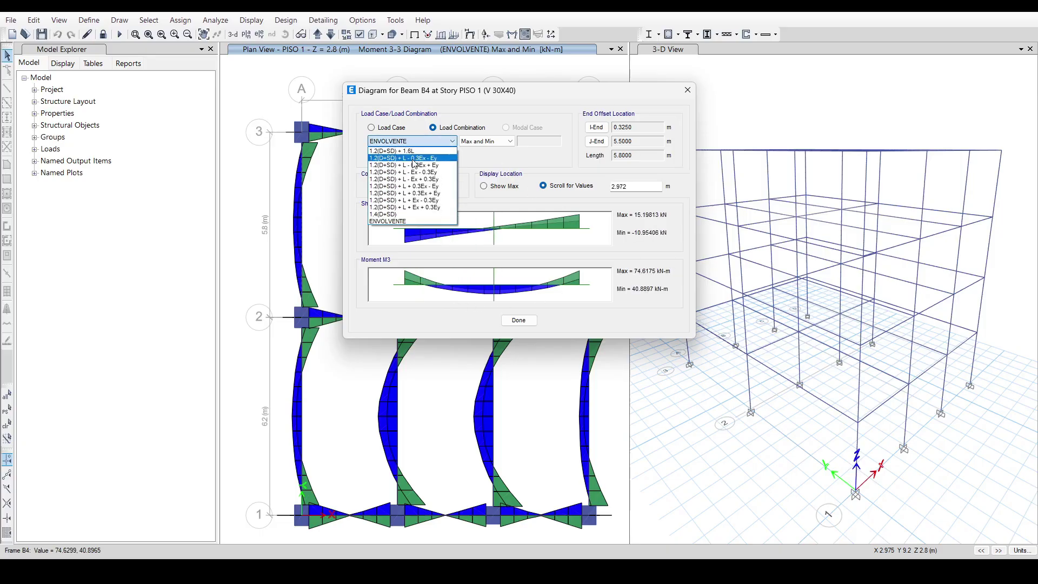
click(688, 89)
click(688, 90)
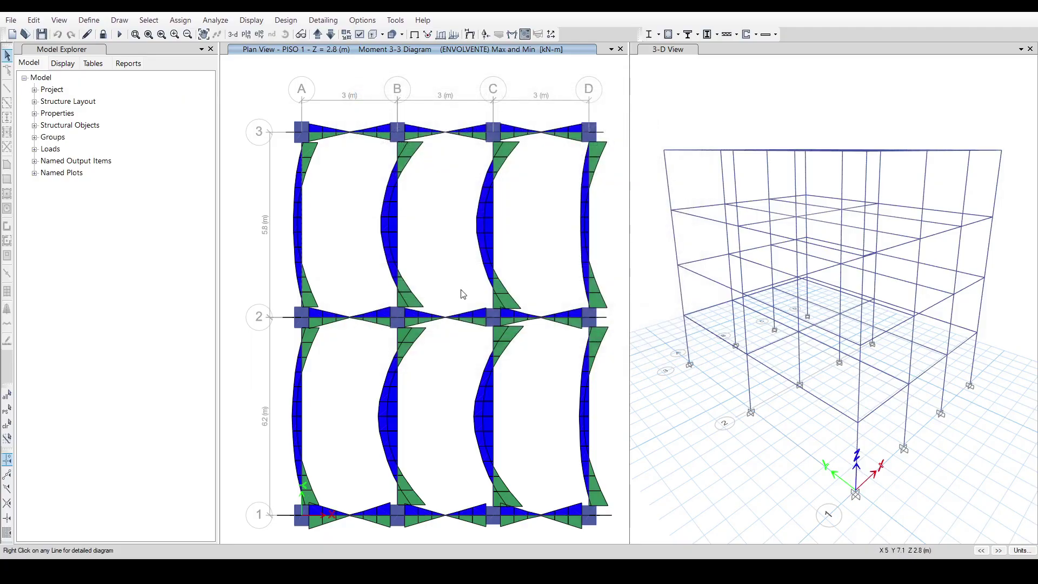
- Check the ENVOLVENTE shear and moment of the PISO 1 beam on axis B between axes 1 and 2, near its far end and at the maxima
right_click(401, 398)
click(577, 291)
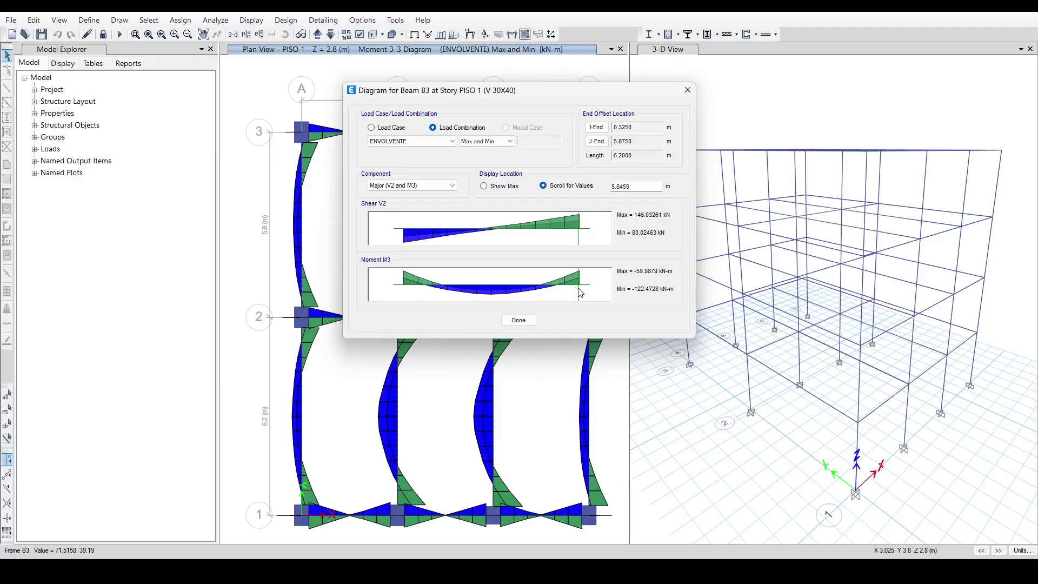
drag(610, 292, 599, 346)
click(493, 186)
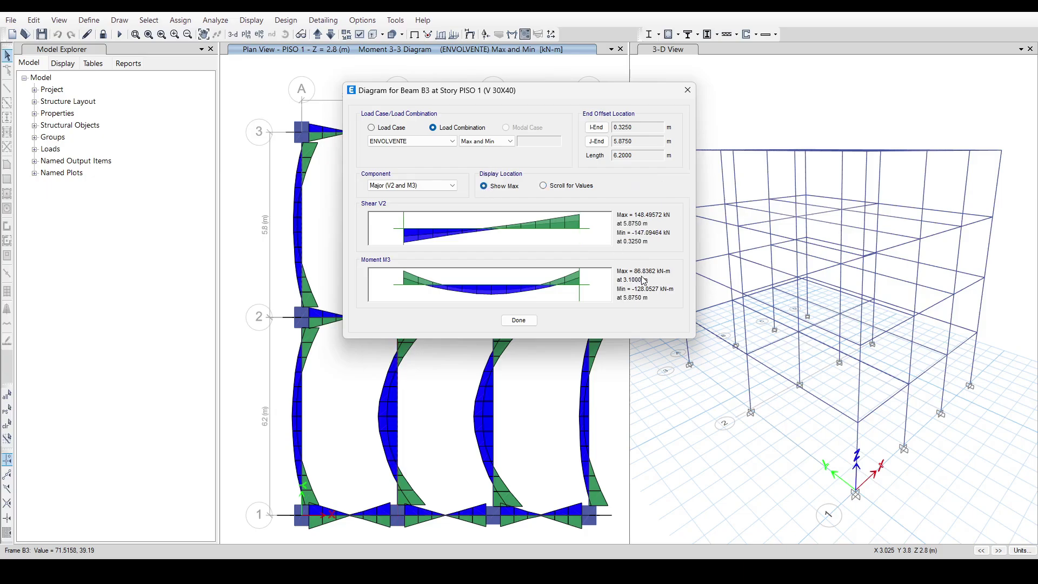
click(688, 90)
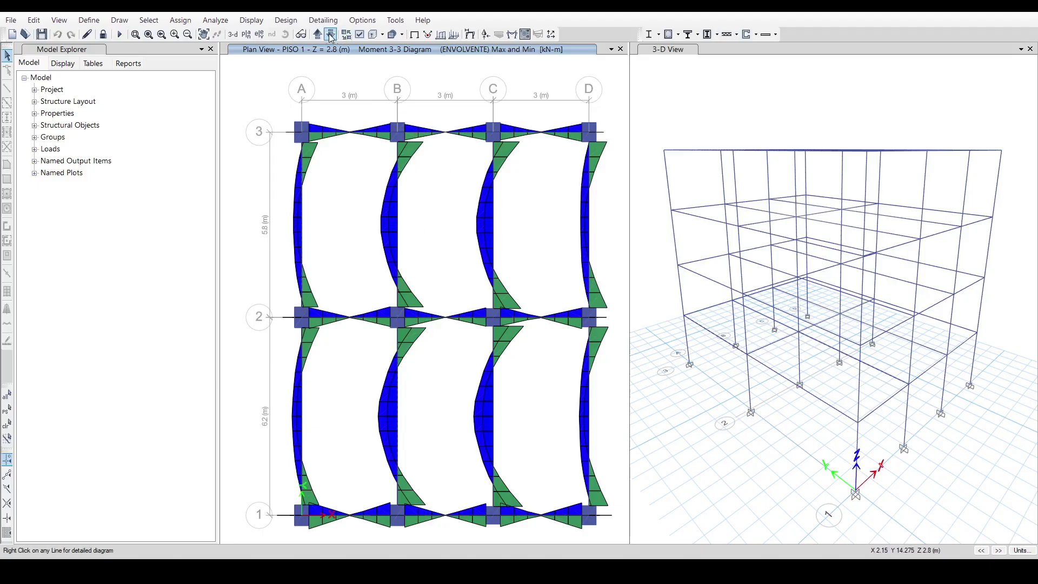
- Show elevation B in place of the plan view and review its ENVOLVENTE moment 3-3 diagram
click(259, 34)
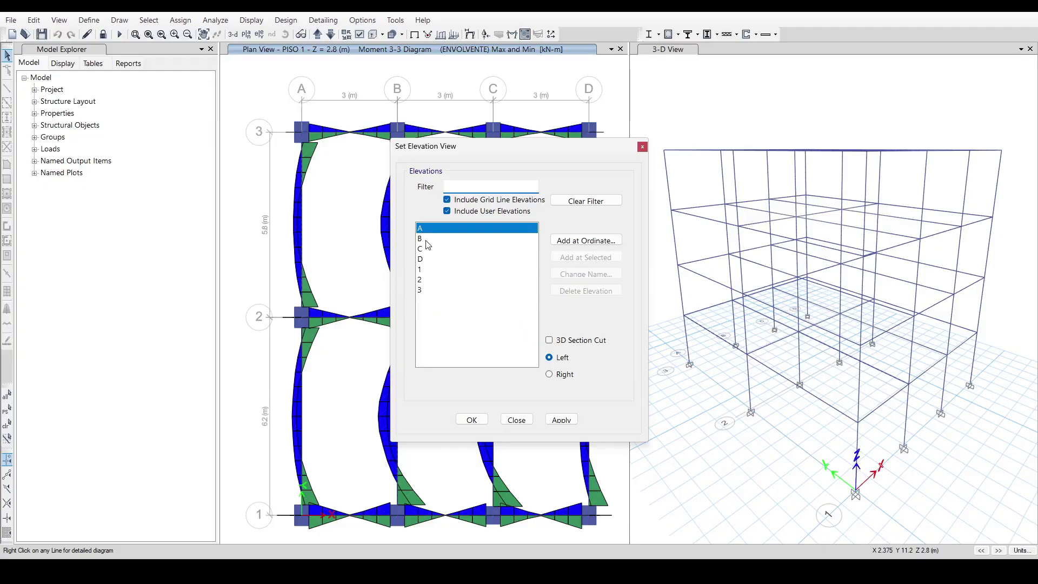
click(429, 238)
click(559, 419)
click(471, 420)
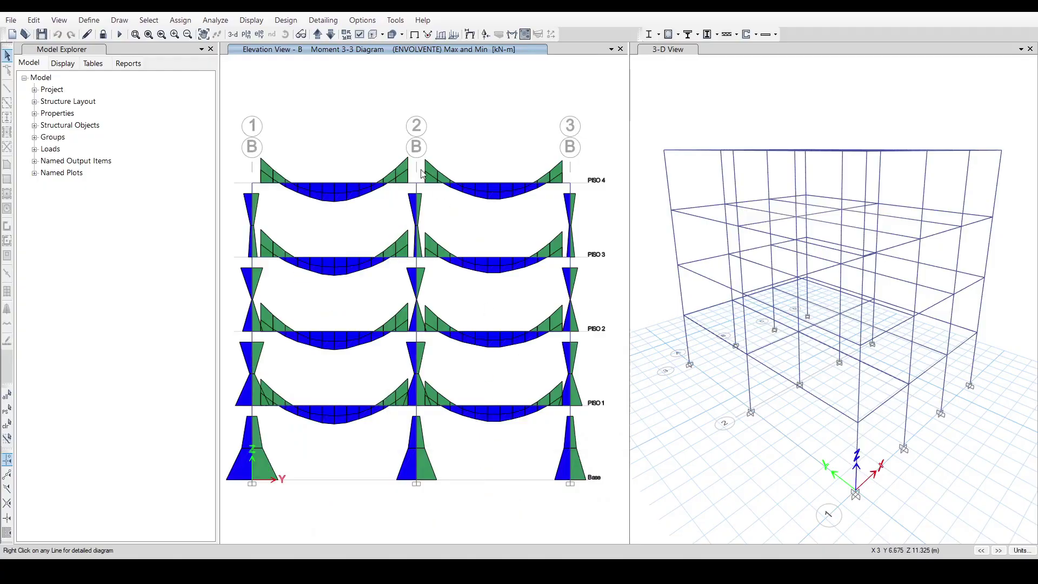
mouse_move(342, 411)
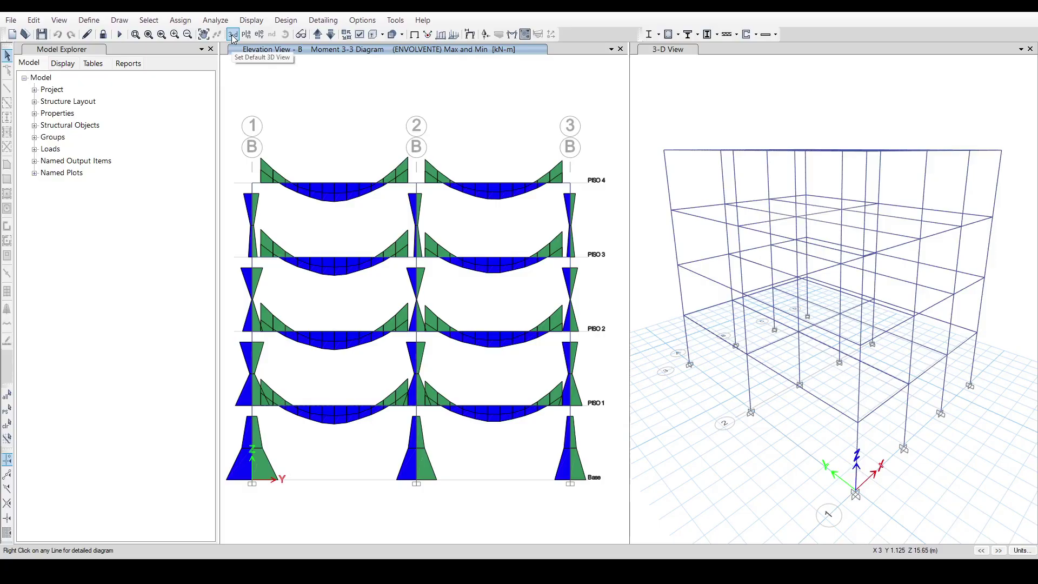
- Switch the elevation view to axis 1 and review the ENVOLVENTE moment 3-3 diagram in its beams across the stories
click(259, 34)
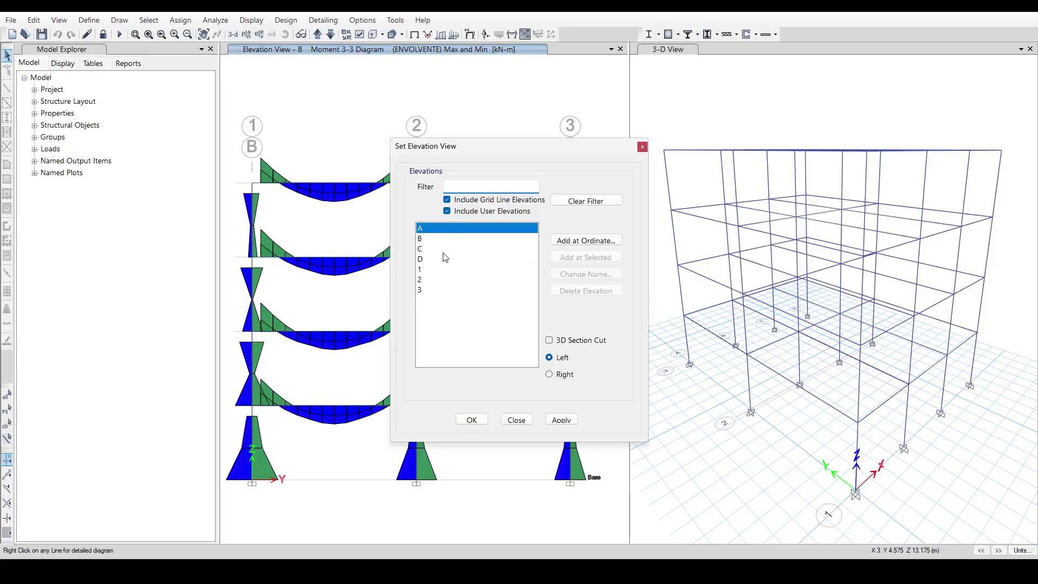
click(423, 269)
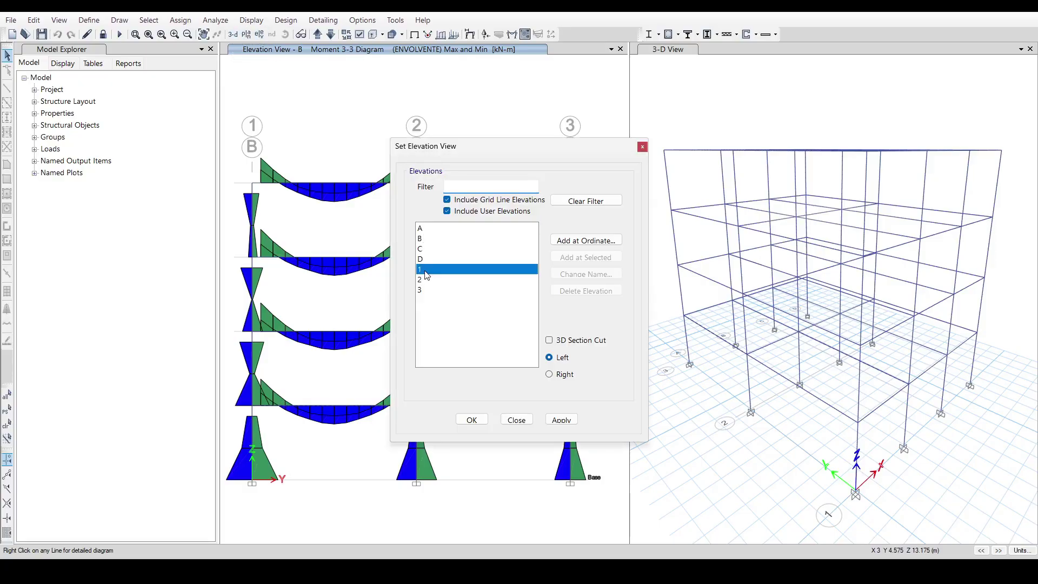
click(561, 420)
click(471, 420)
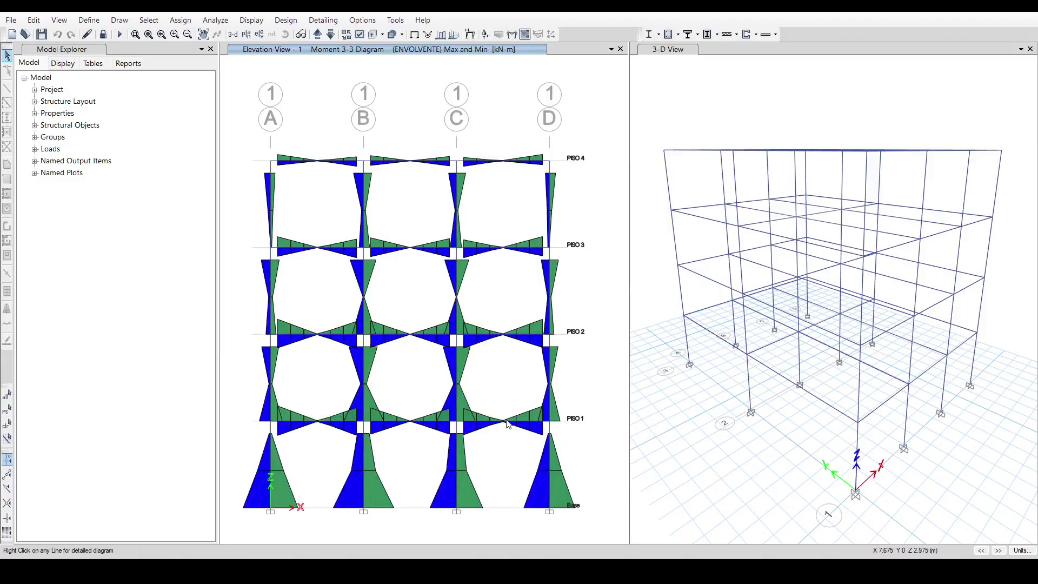
mouse_move(317, 164)
mouse_move(503, 164)
- Replace elevation 1 with the default 3-D view and return it to the undeformed shape
click(233, 34)
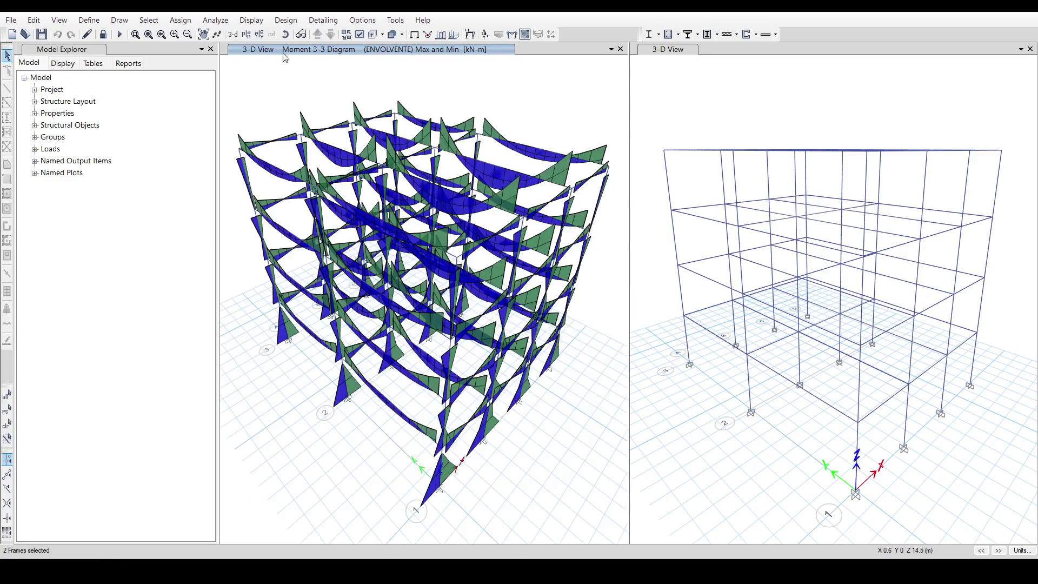
click(414, 34)
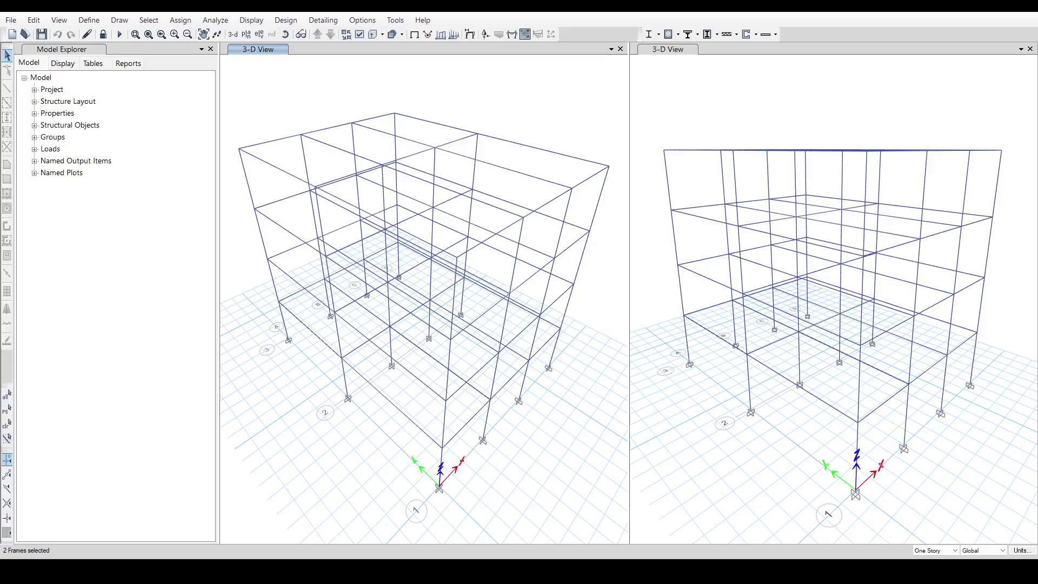
mouse_move(401, 568)
click(336, 98)
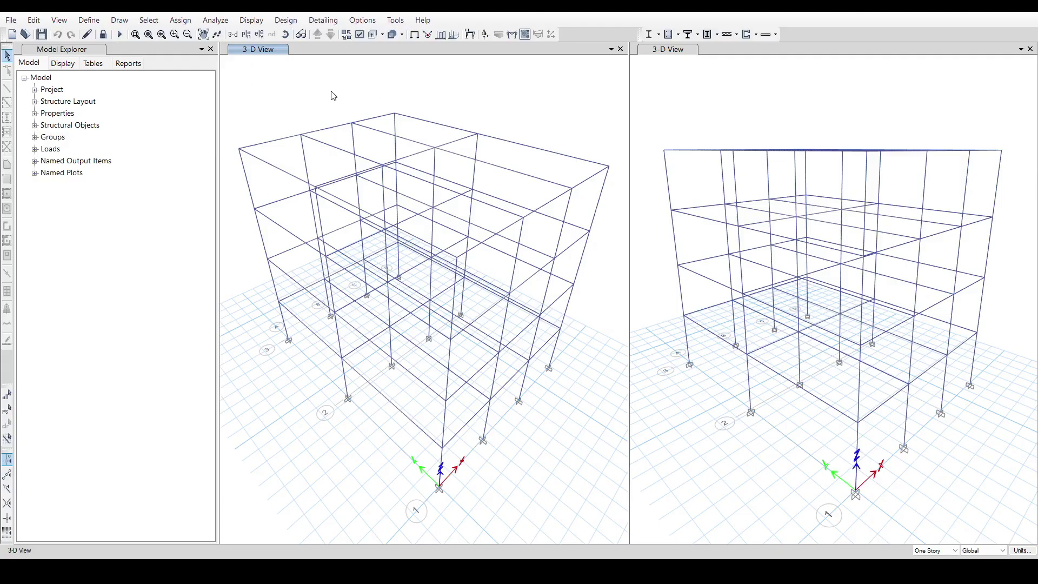